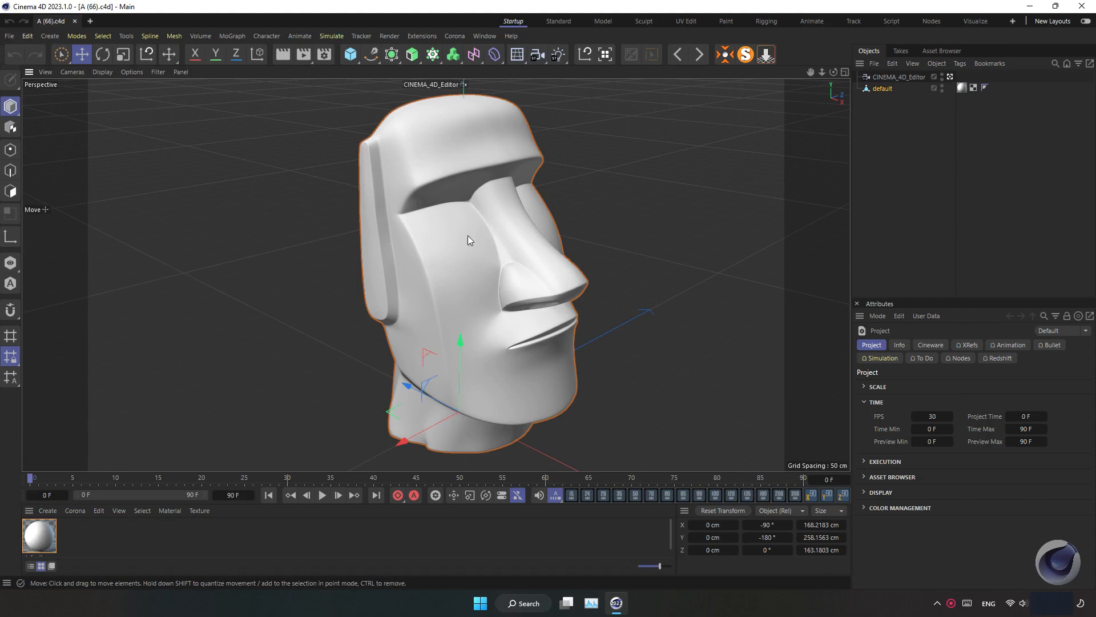
Center the head's axis on the model and drop the head onto the floor
{"action": "left_click", "coordinate": [726, 57]}
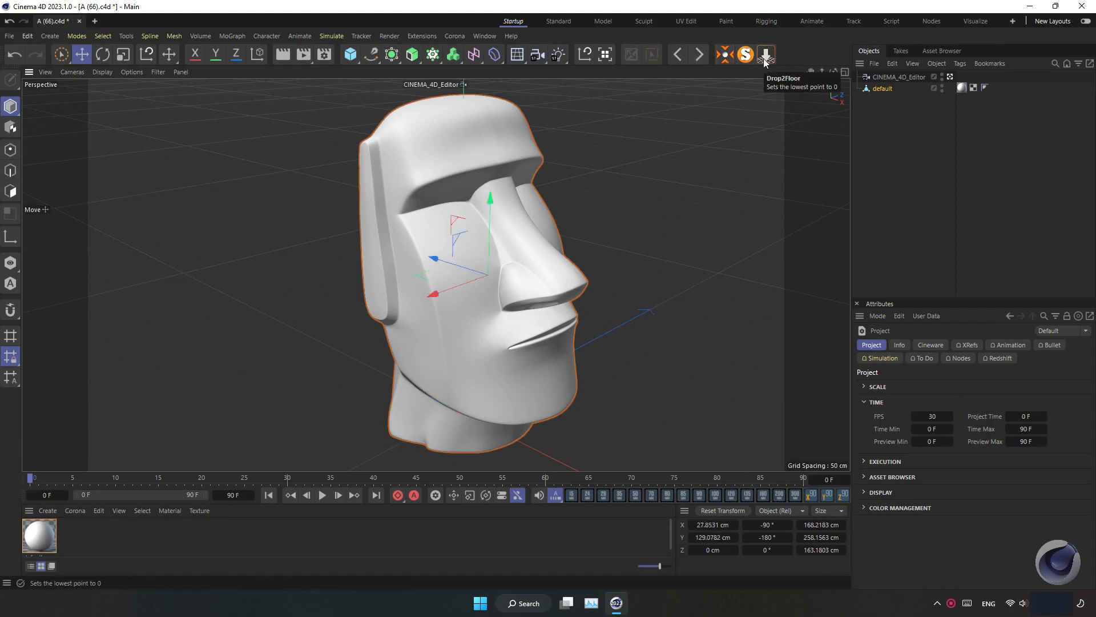
{"action": "left_click", "coordinate": [585, 52]}
{"action": "left_click", "coordinate": [764, 57]}
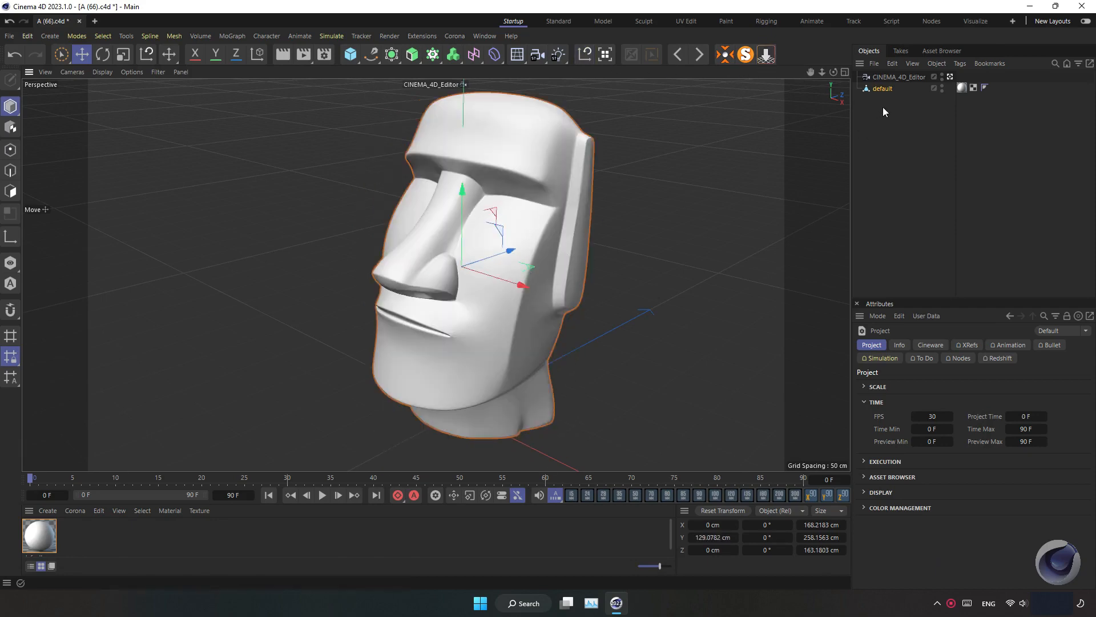
Delete the CINEMA_4D_Editor camera object and select the head model
{"action": "left_click", "coordinate": [900, 78]}
{"action": "key", "text": "Delete"}
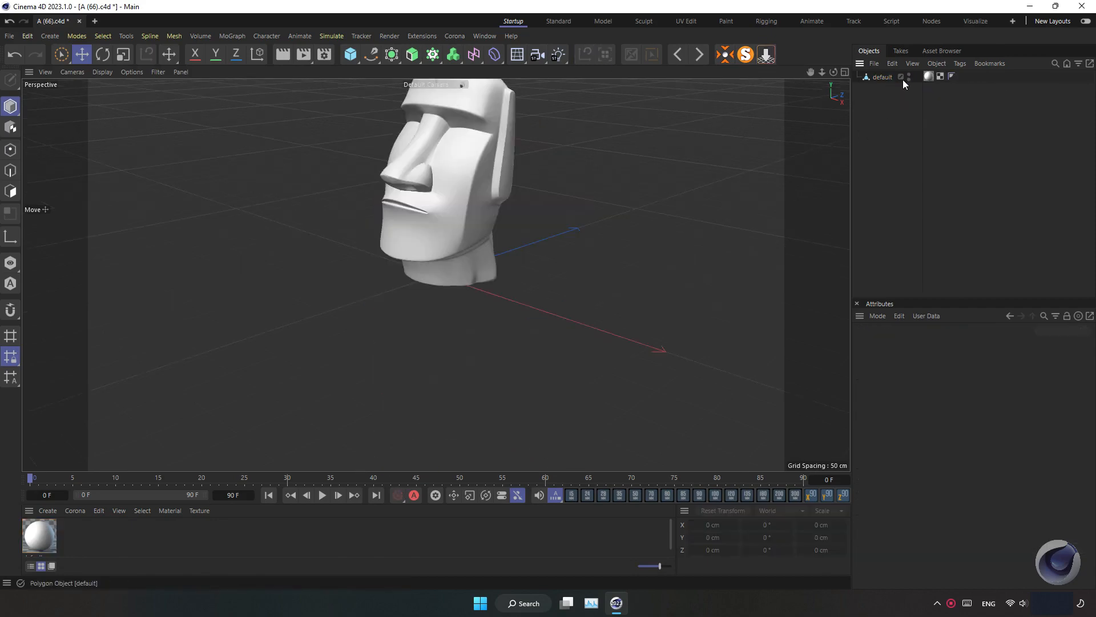
{"action": "left_click", "coordinate": [903, 77]}
{"action": "middle_click_drag", "start_coordinate": [436, 275], "coordinate": [430, 302], "text": "alt"}
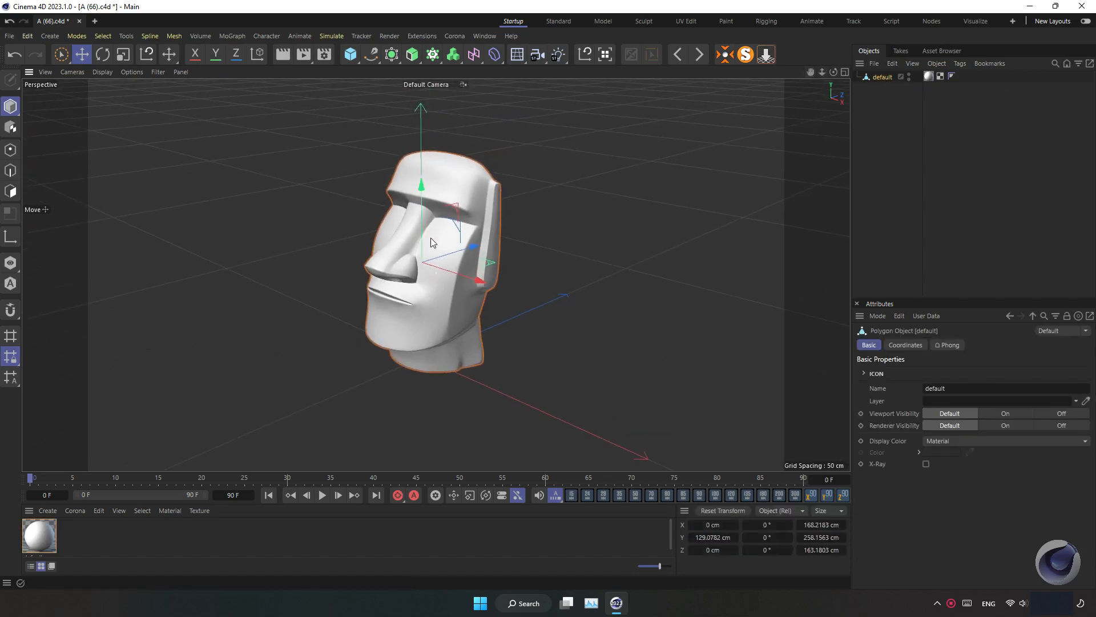
{"action": "left_click_drag", "start_coordinate": [431, 237], "coordinate": [485, 307], "text": "alt"}
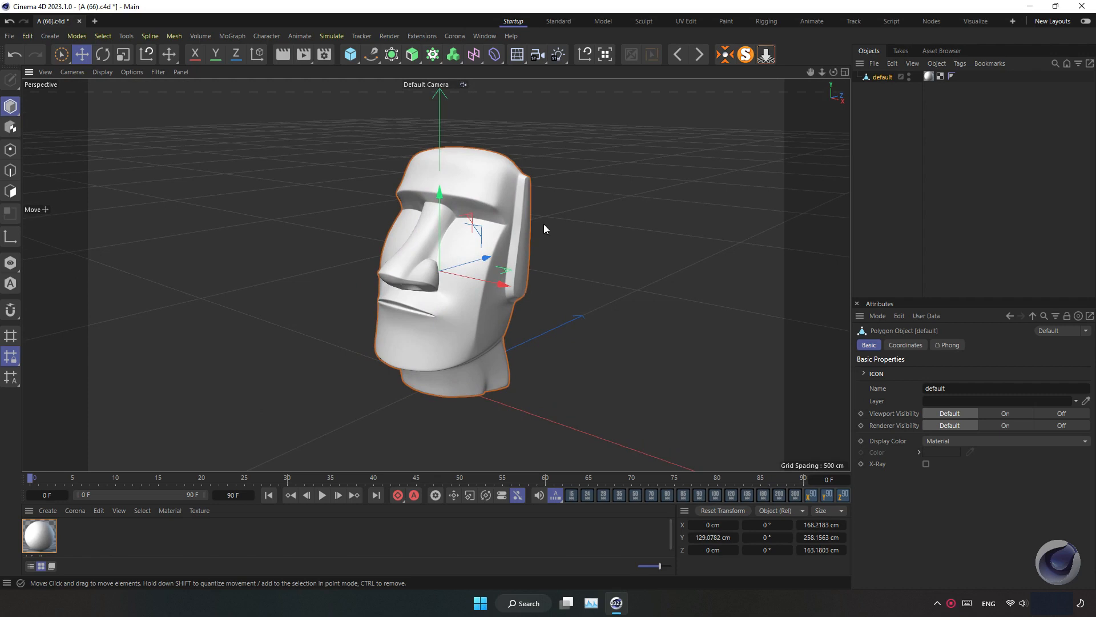
Add a circle spline lying flat beneath the head and set its radius to 100 cm
{"action": "left_click", "coordinate": [371, 54]}
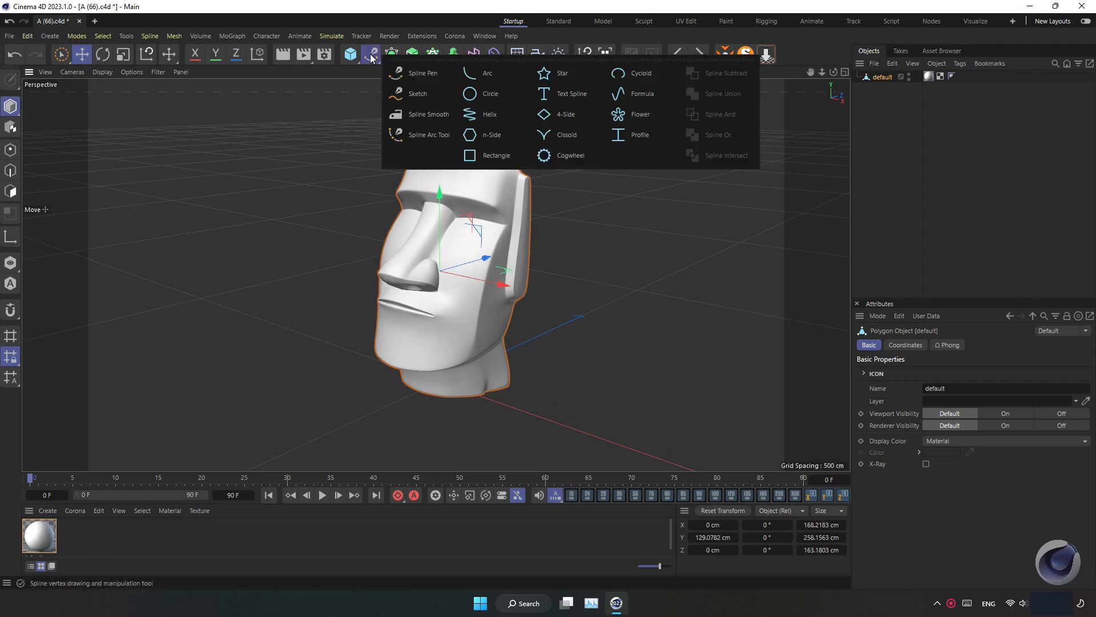
{"action": "left_click", "coordinate": [485, 96]}
{"action": "left_click_drag", "start_coordinate": [532, 353], "coordinate": [495, 360], "text": "alt"}
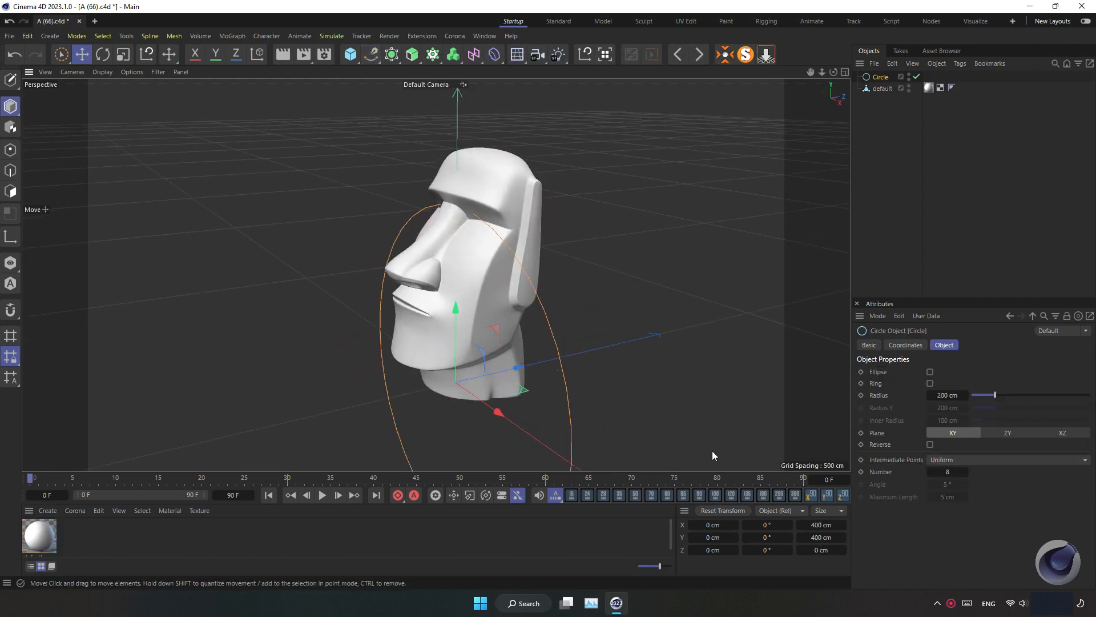
{"action": "left_click", "coordinate": [828, 496]}
{"action": "scroll", "coordinate": [536, 389], "scroll_direction": "down", "scroll_amount": 3}
{"action": "middle_click_drag", "start_coordinate": [532, 389], "coordinate": [514, 358], "text": "alt"}
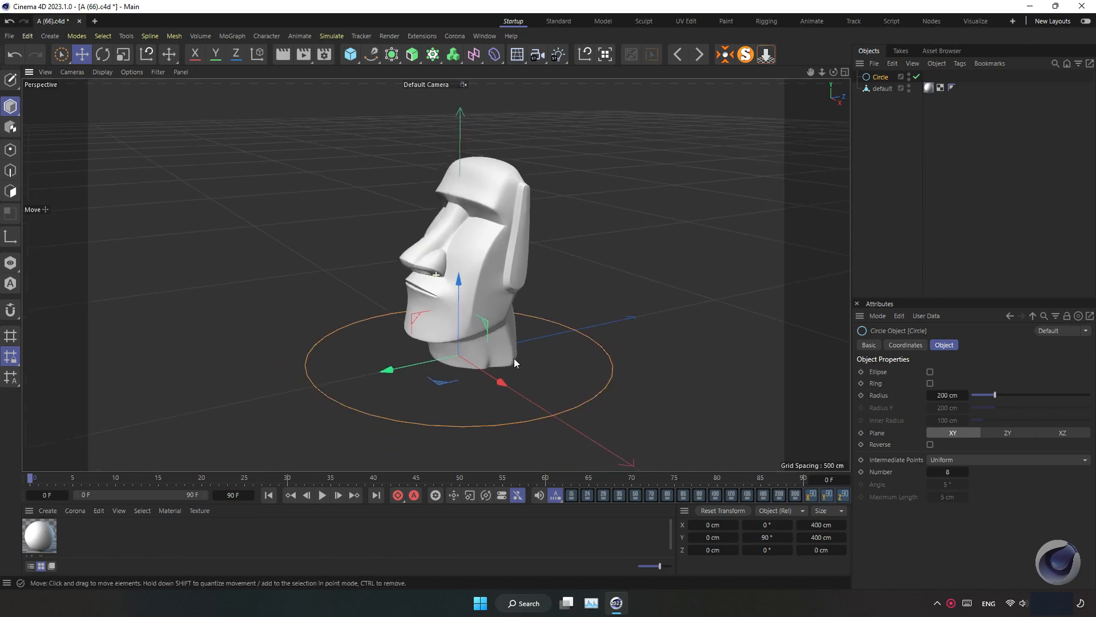
{"action": "left_click", "coordinate": [936, 394]}
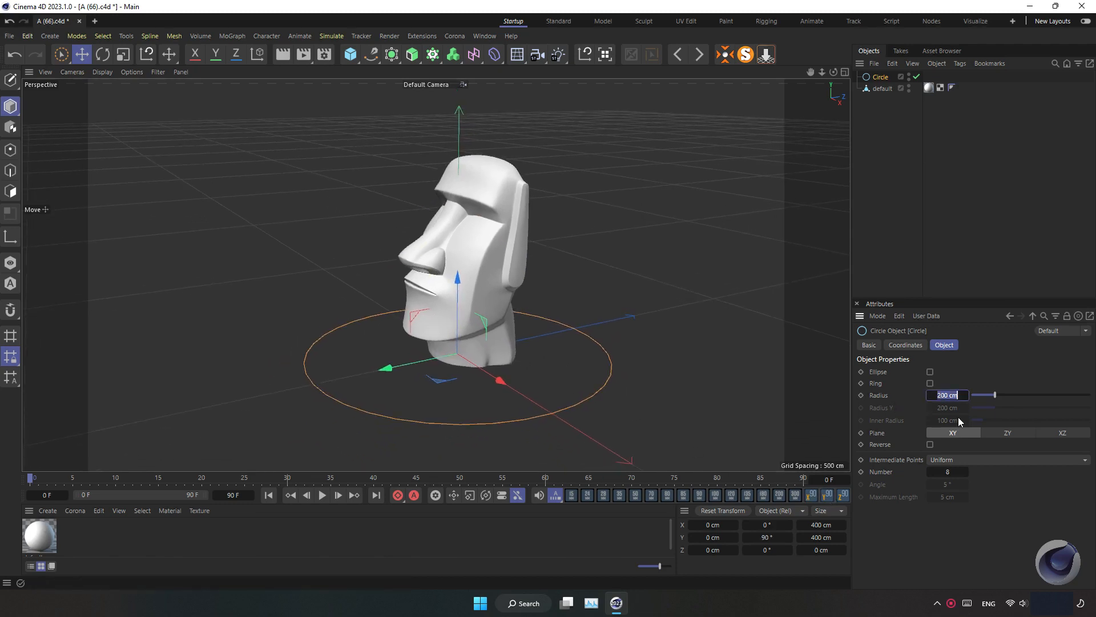
{"action": "type", "text": "100"}
{"action": "key", "text": "Return"}
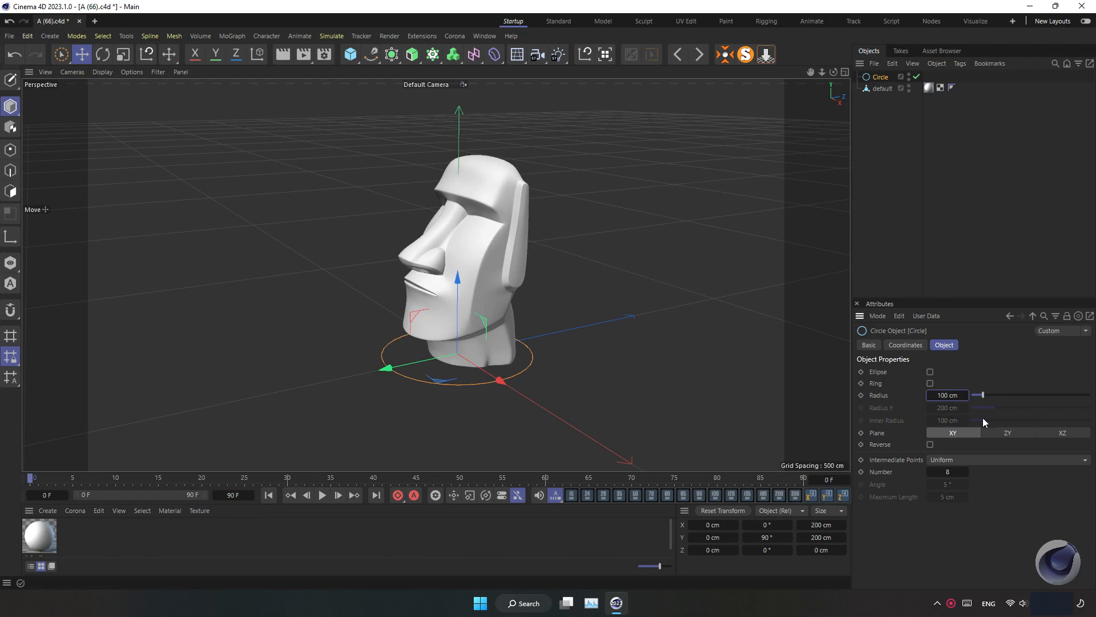
Put the circle inside a new Extrude object and set the extrusion offset to 5 cm
{"action": "left_click", "coordinate": [413, 55], "text": "alt"}
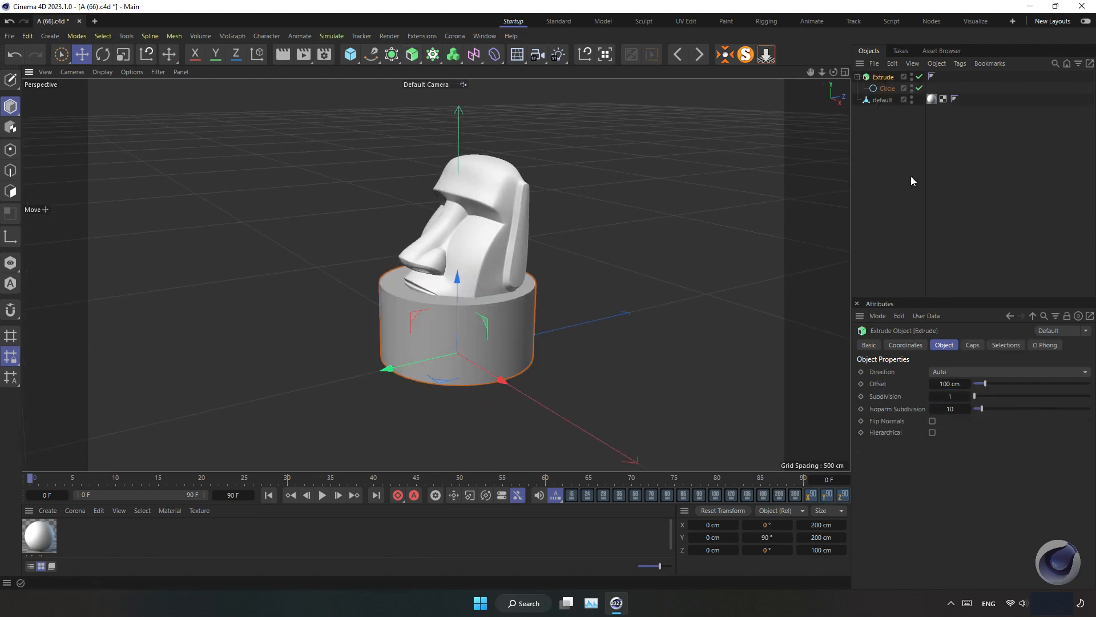
{"action": "left_click", "coordinate": [949, 383]}
{"action": "type", "text": "5"}
{"action": "key", "text": "Return"}
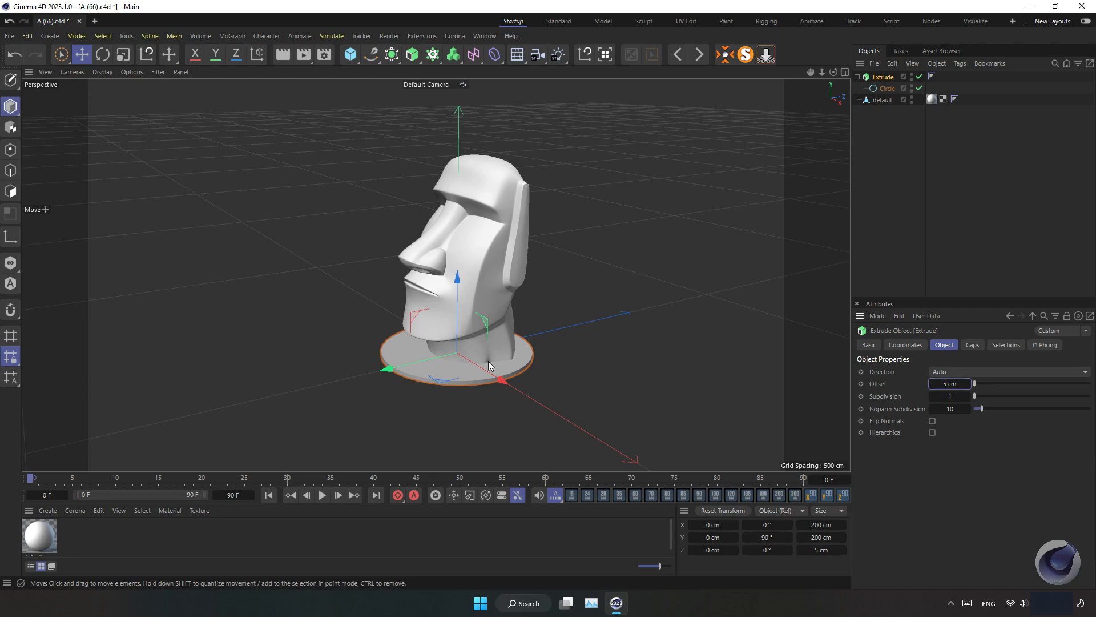
{"action": "left_click_drag", "start_coordinate": [490, 360], "coordinate": [511, 345], "text": "alt"}
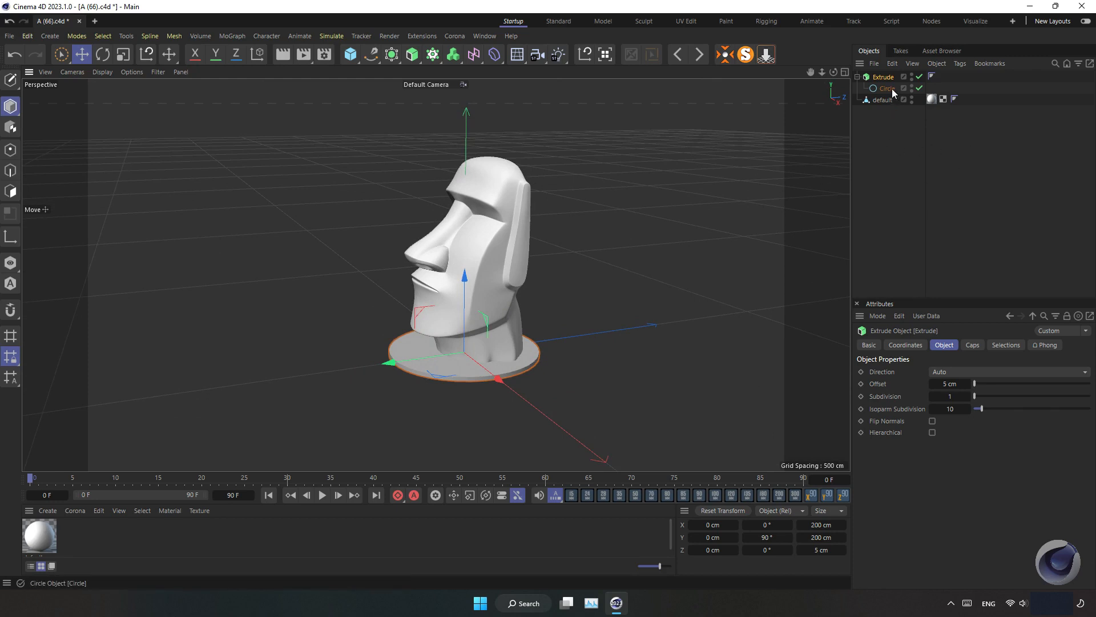
Add a Shrink Wrap deformer and nest it under the circle spline
{"action": "left_click", "coordinate": [495, 54]}
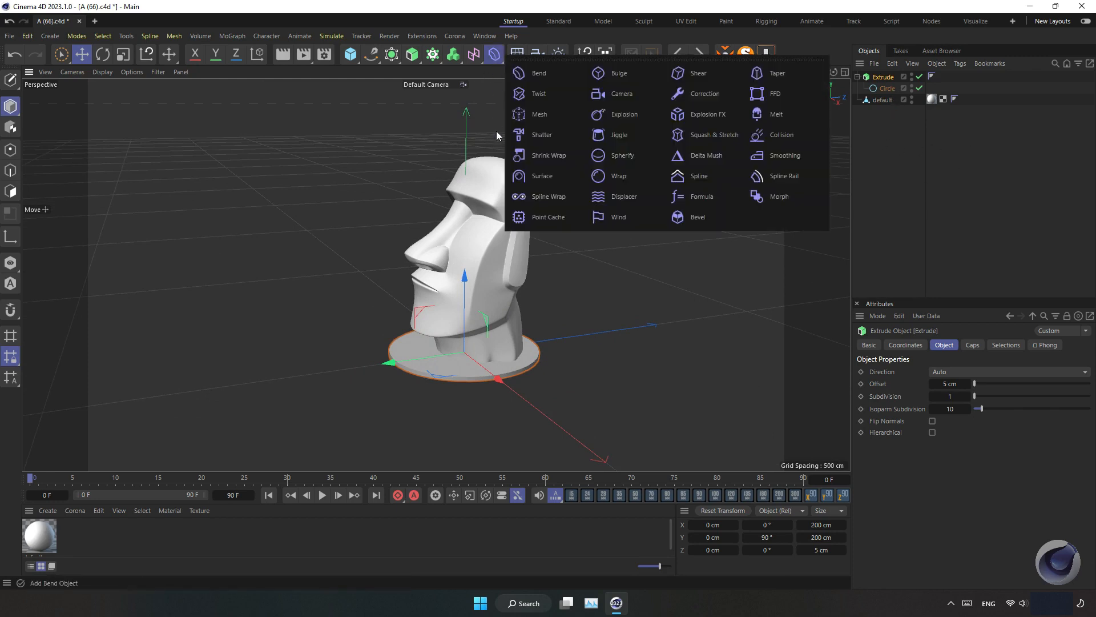
{"action": "left_click", "coordinate": [552, 158]}
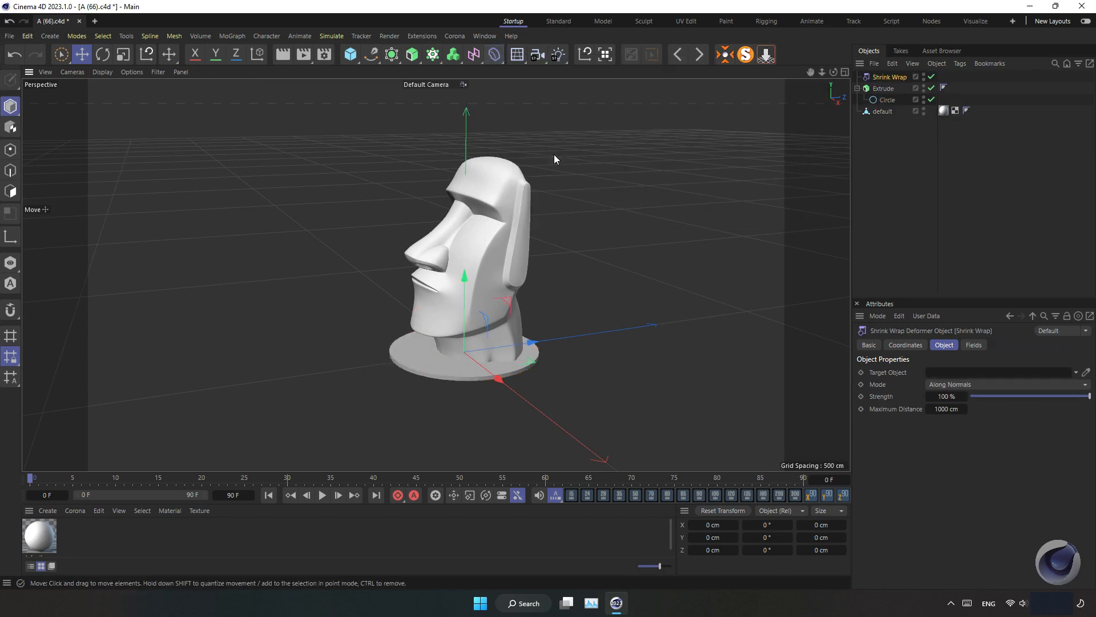
{"action": "left_click_drag", "start_coordinate": [889, 78], "coordinate": [889, 100]}
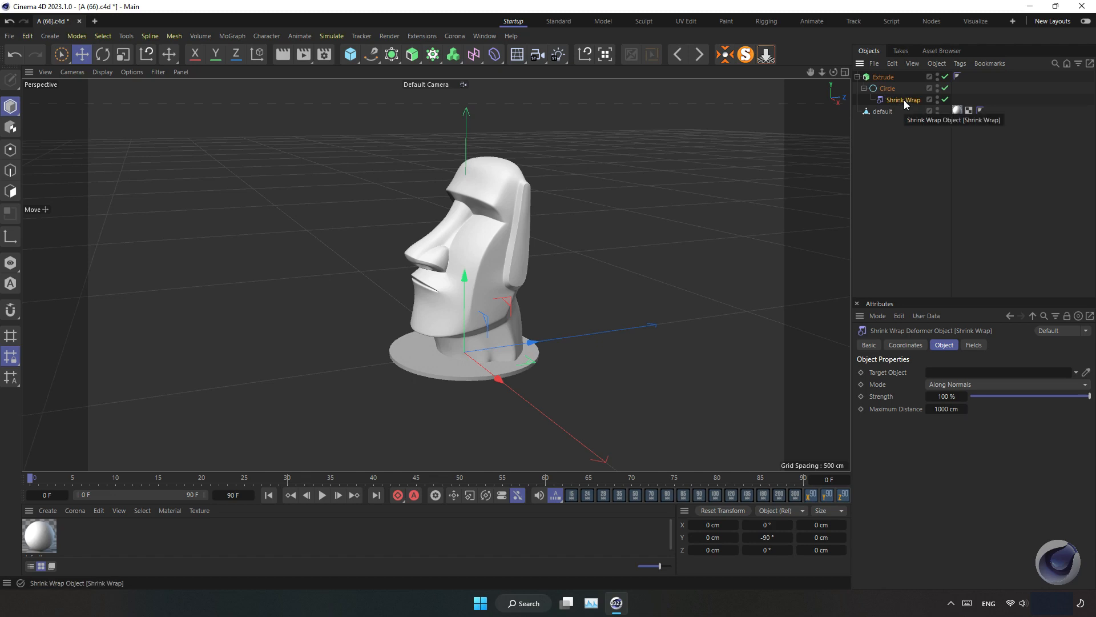
Set the head as the Shrink Wrap's target object and switch its mode to Source Axis
{"action": "left_click", "coordinate": [881, 112]}
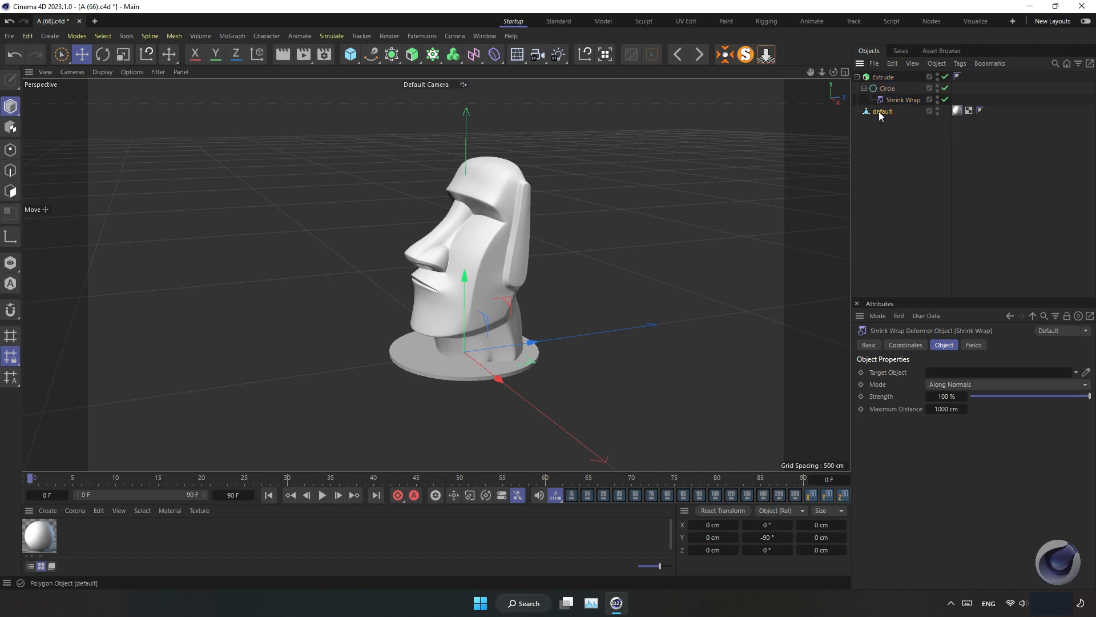
{"action": "left_click_drag", "start_coordinate": [927, 256], "coordinate": [950, 372]}
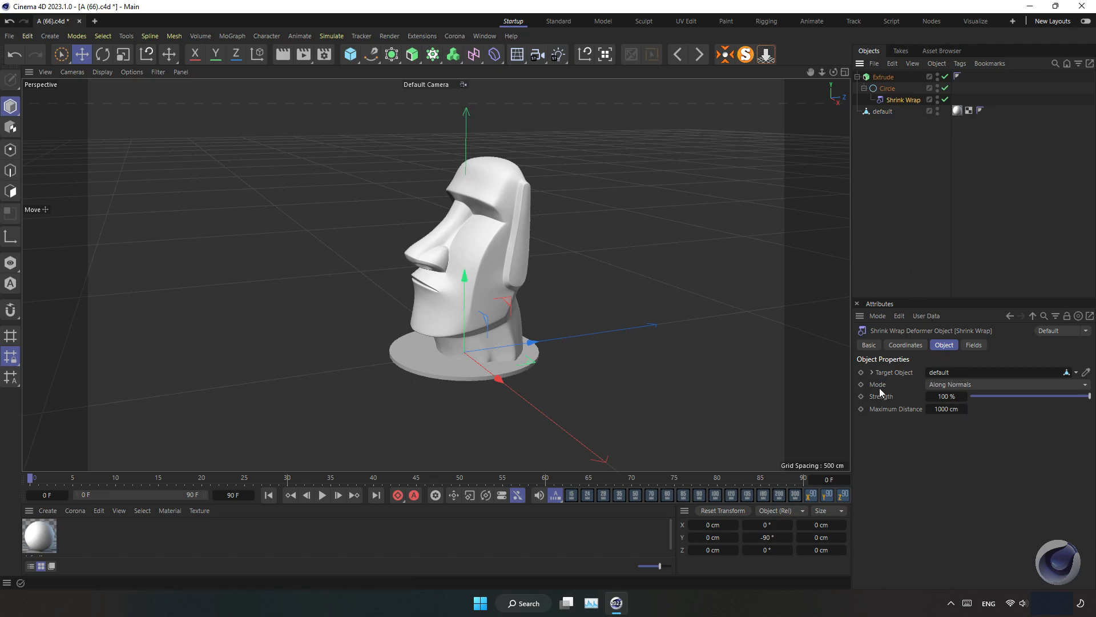
{"action": "left_click", "coordinate": [950, 384]}
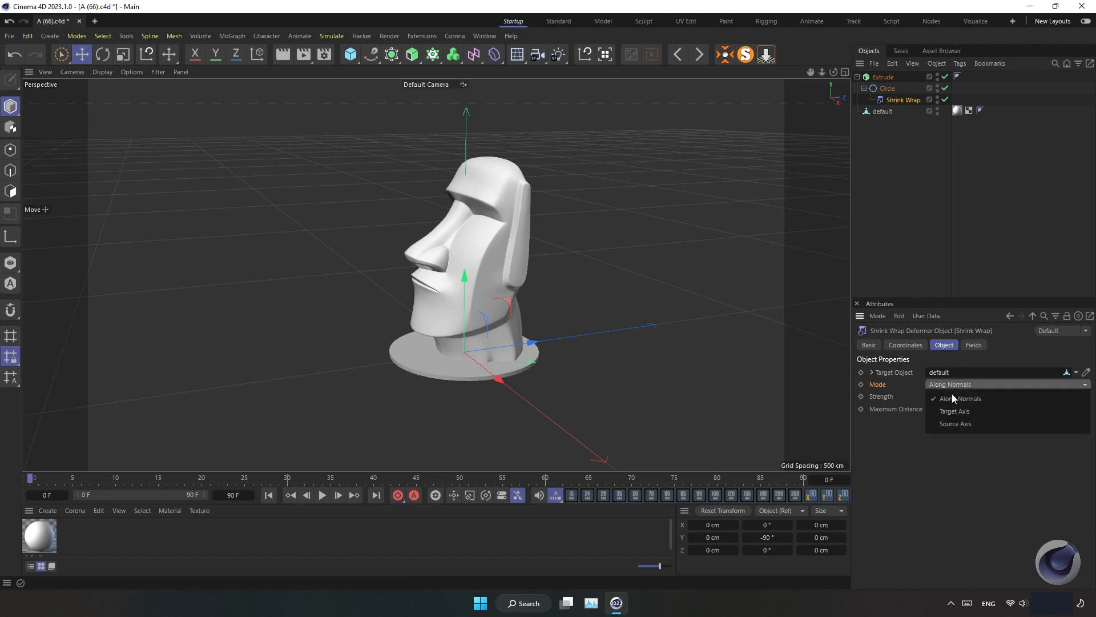
{"action": "left_click", "coordinate": [952, 424]}
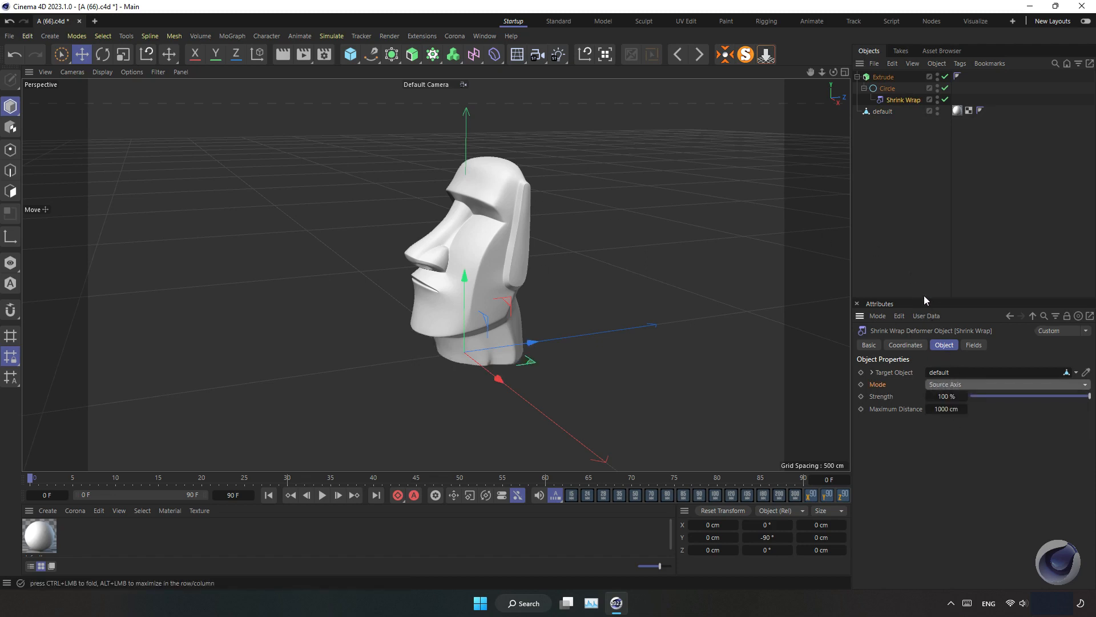
Hide the head model in the viewport and place the extrude inside a new Cloner
{"action": "left_click", "coordinate": [937, 110]}
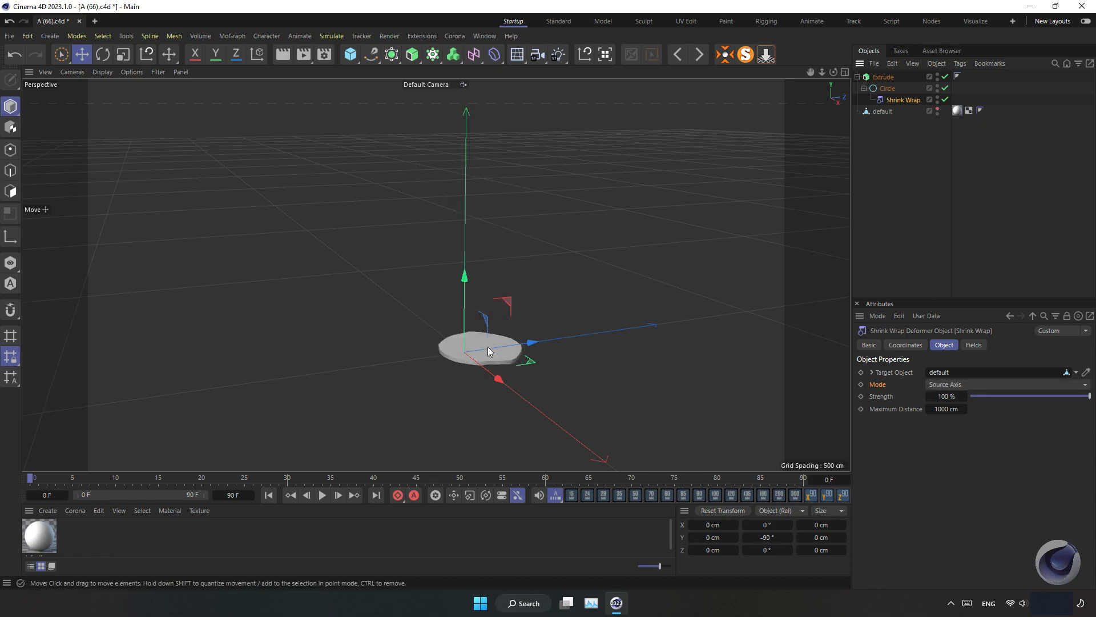
{"action": "left_click", "coordinate": [883, 77]}
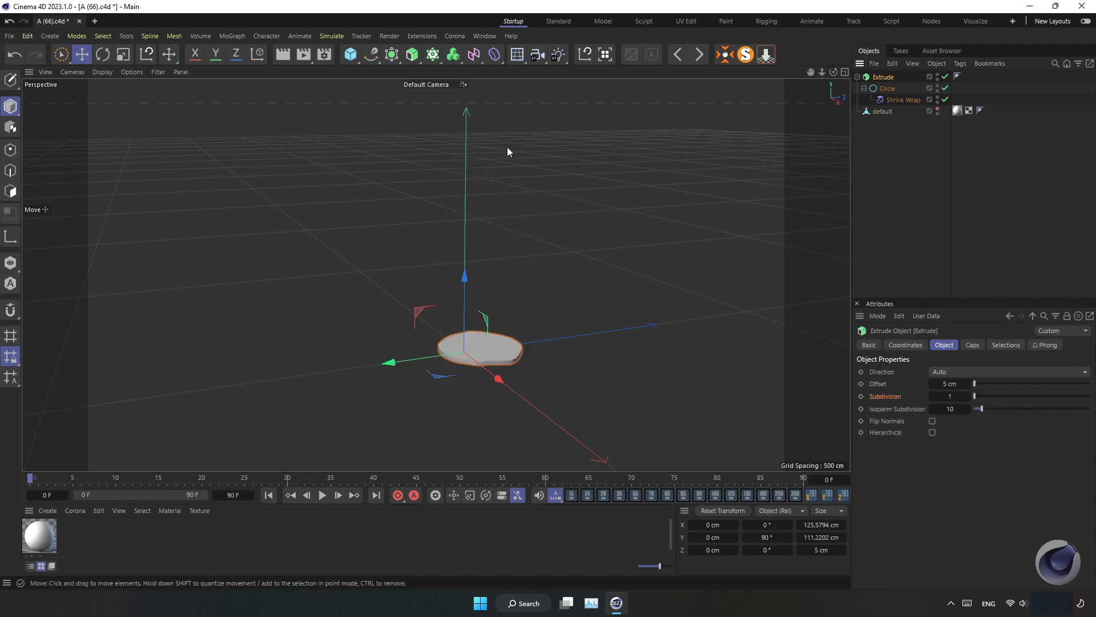
{"action": "left_click", "coordinate": [433, 54], "text": "alt"}
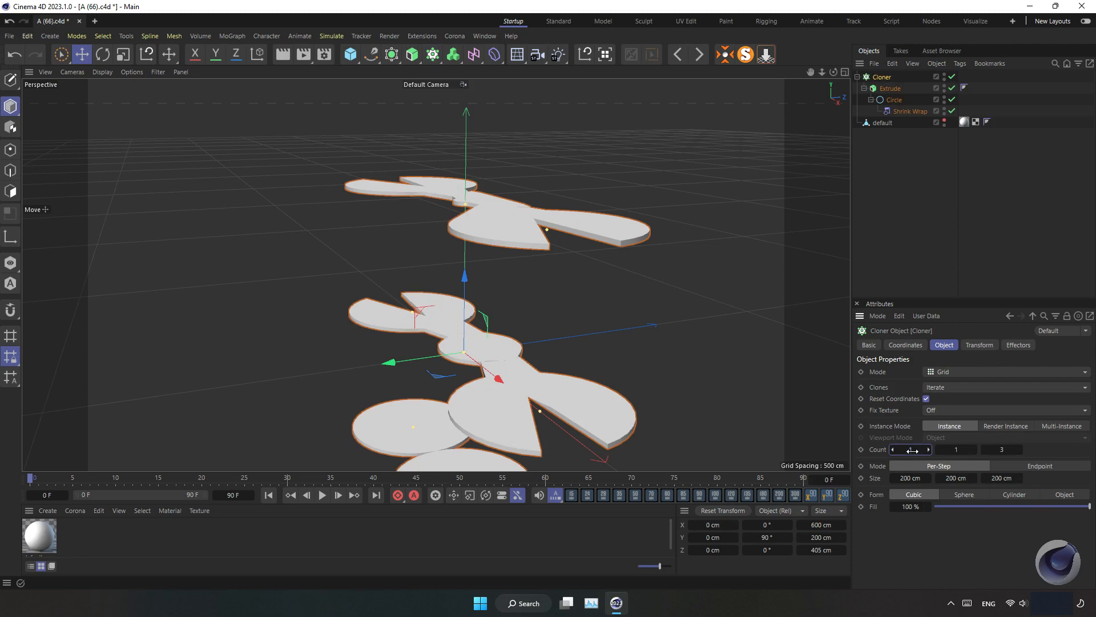
Set the cloner's grid count to 1 by 1 on X and Y and its Z size to 5 cm
{"action": "left_click_drag", "start_coordinate": [912, 450], "coordinate": [913, 451]}
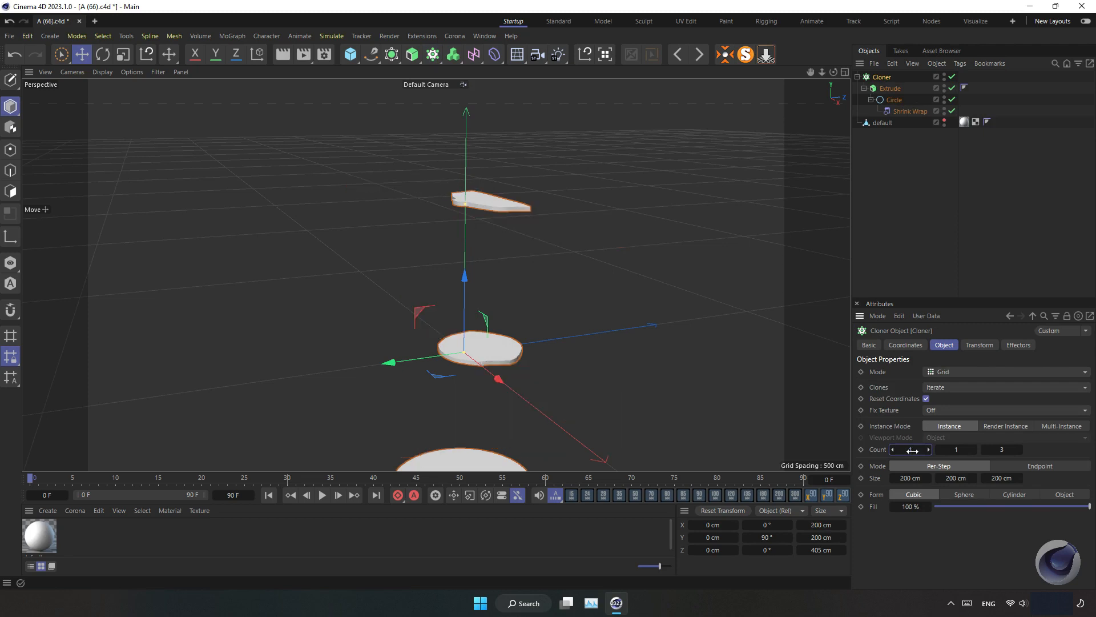
{"action": "left_click", "coordinate": [1001, 479]}
{"action": "type", "text": "5"}
{"action": "key", "text": "Return"}
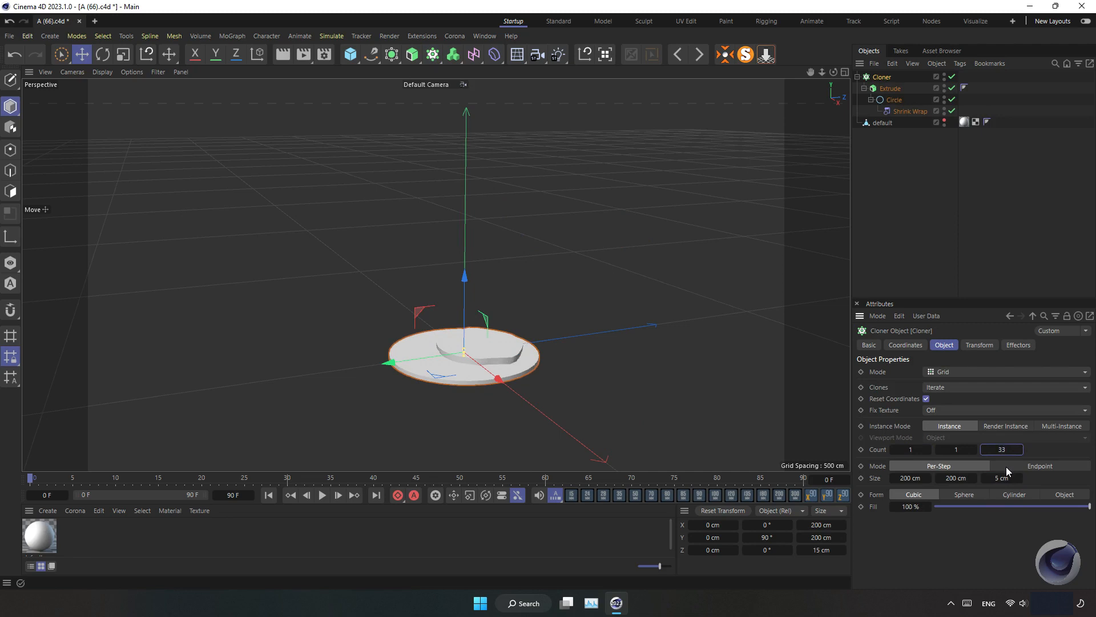
{"action": "key", "text": "Return"}
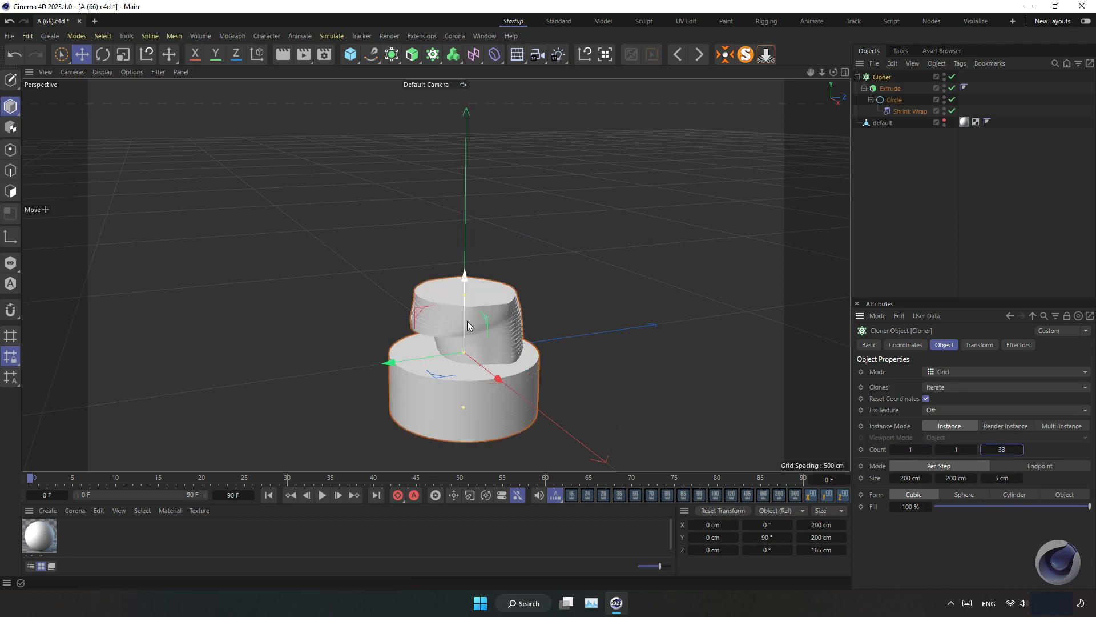
Set the cloner's Z count to 48 so the stacked slices cover the head
{"action": "left_click_drag", "start_coordinate": [467, 322], "coordinate": [474, 259]}
{"action": "left_click", "coordinate": [1006, 450]}
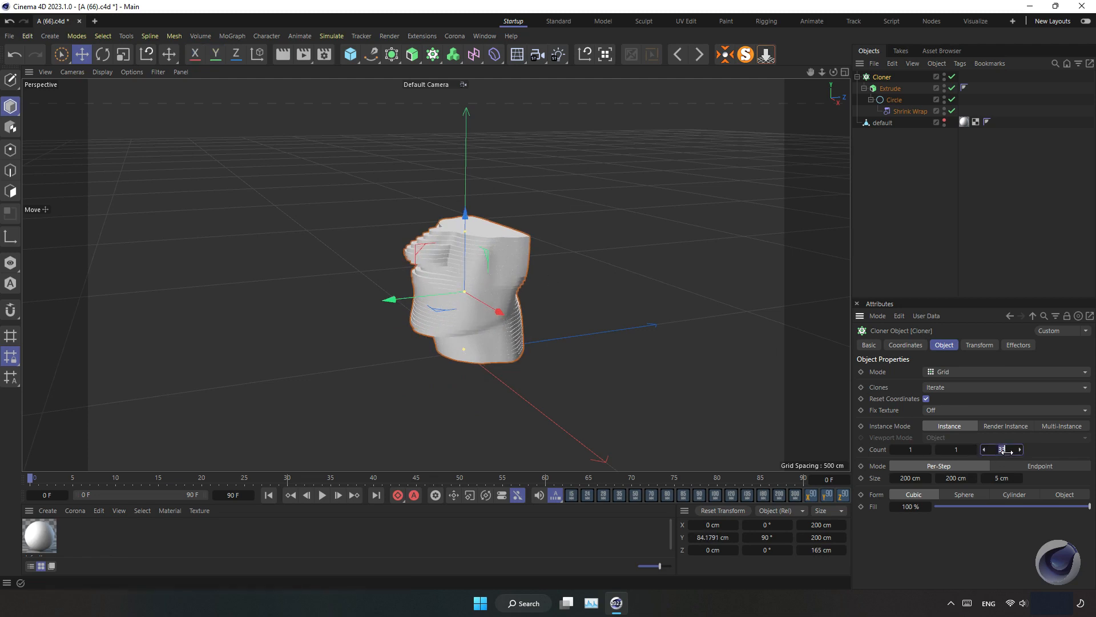
{"action": "type", "text": "50"}
{"action": "key", "text": "Return"}
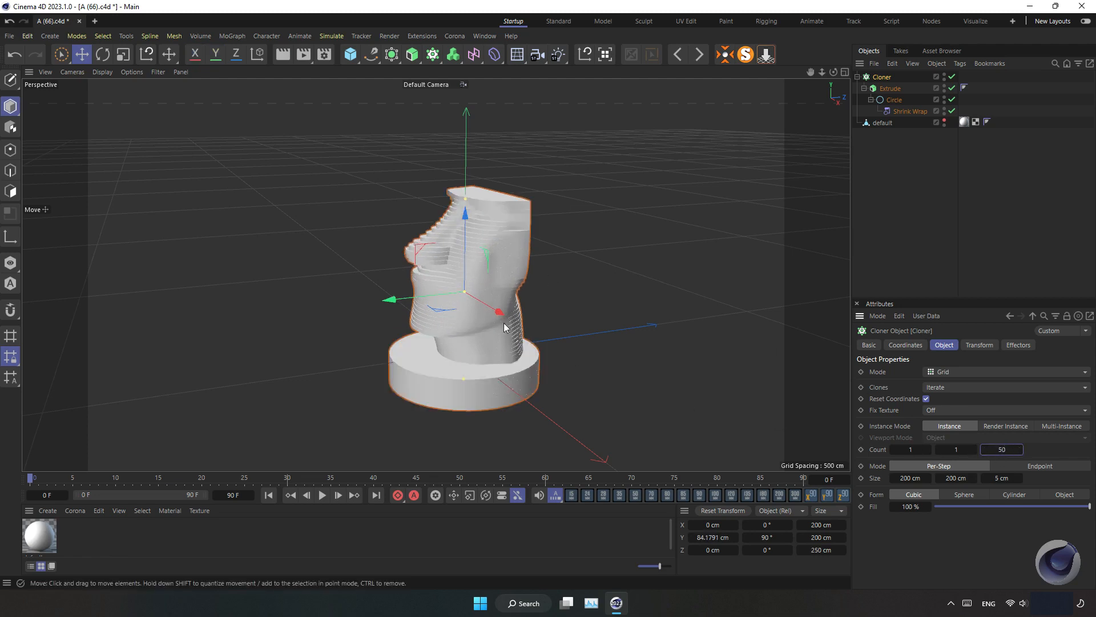
{"action": "left_click_drag", "start_coordinate": [464, 262], "coordinate": [481, 234]}
{"action": "left_click", "coordinate": [985, 450]}
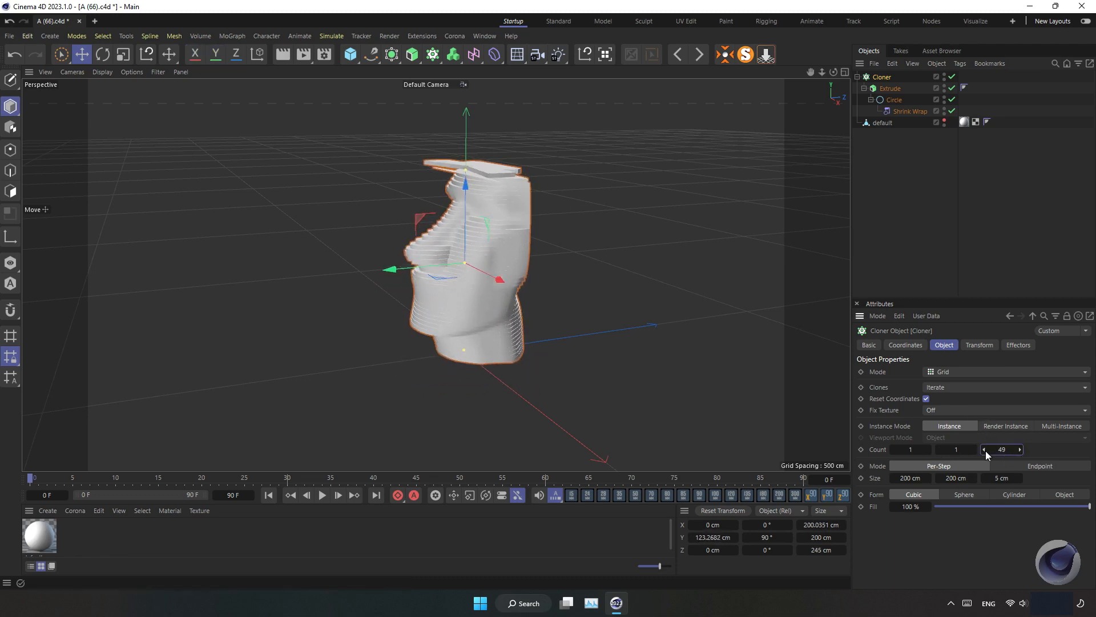
{"action": "left_click", "coordinate": [985, 451]}
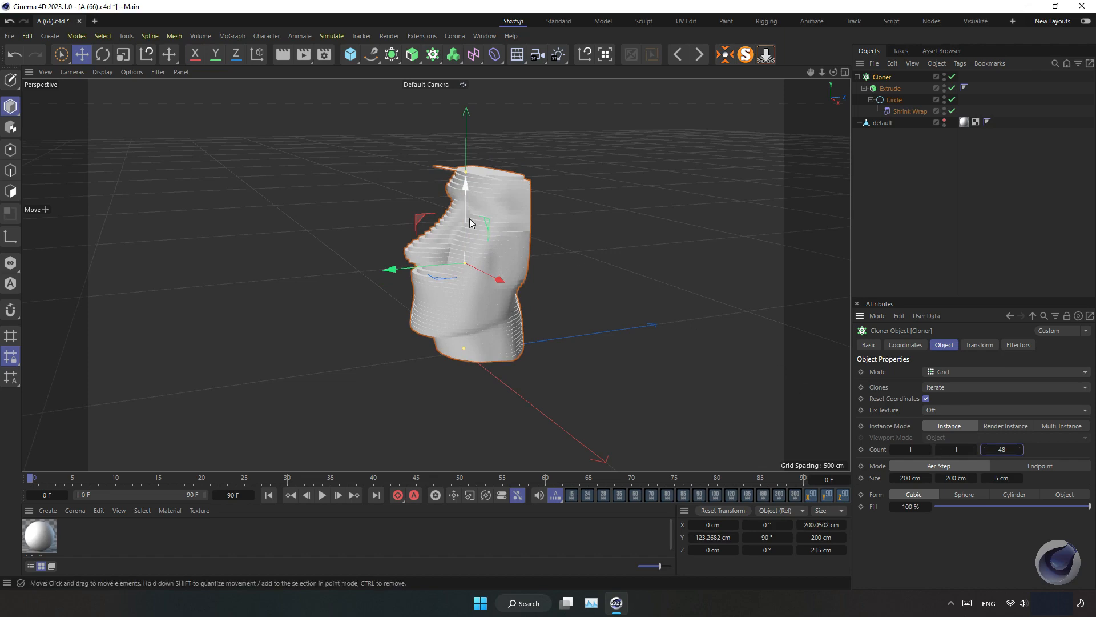
Inspect the cloner's Z size, the extrude offset and the Shrink Wrap settings
{"action": "left_click_drag", "start_coordinate": [468, 218], "coordinate": [465, 221]}
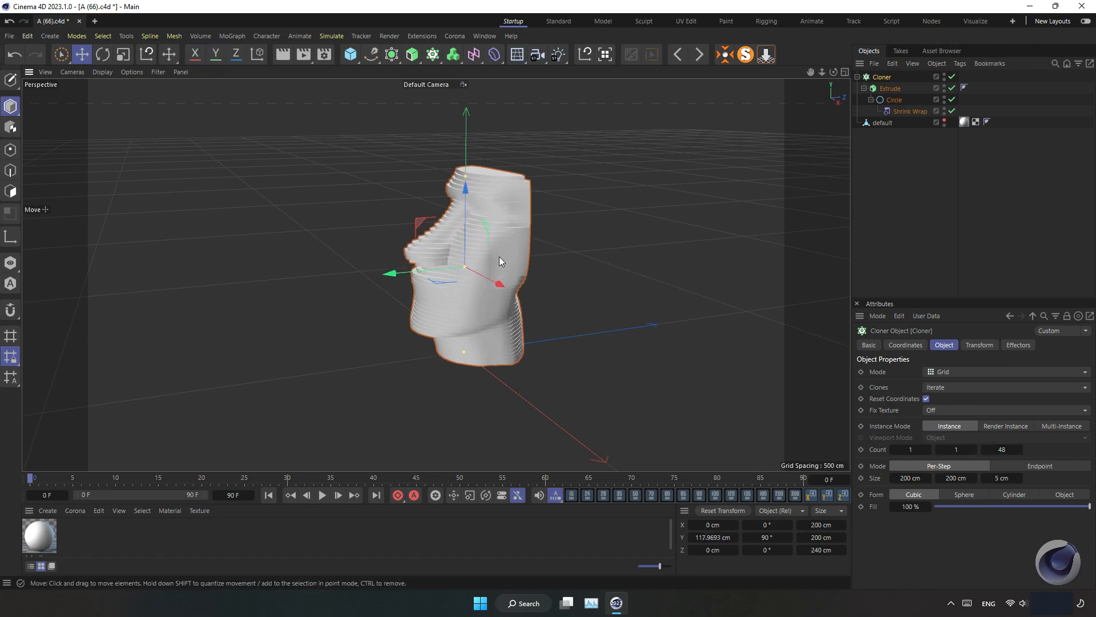
{"action": "mouse_move", "coordinate": [500, 256]}
{"action": "left_mouse_down", "text": "alt"}
{"action": "mouse_move", "coordinate": [443, 271]}
{"action": "mouse_move", "coordinate": [481, 228]}
{"action": "mouse_move", "coordinate": [429, 237]}
{"action": "mouse_move", "coordinate": [489, 228]}
{"action": "mouse_move", "coordinate": [459, 234]}
{"action": "left_mouse_up", "text": "alt"}
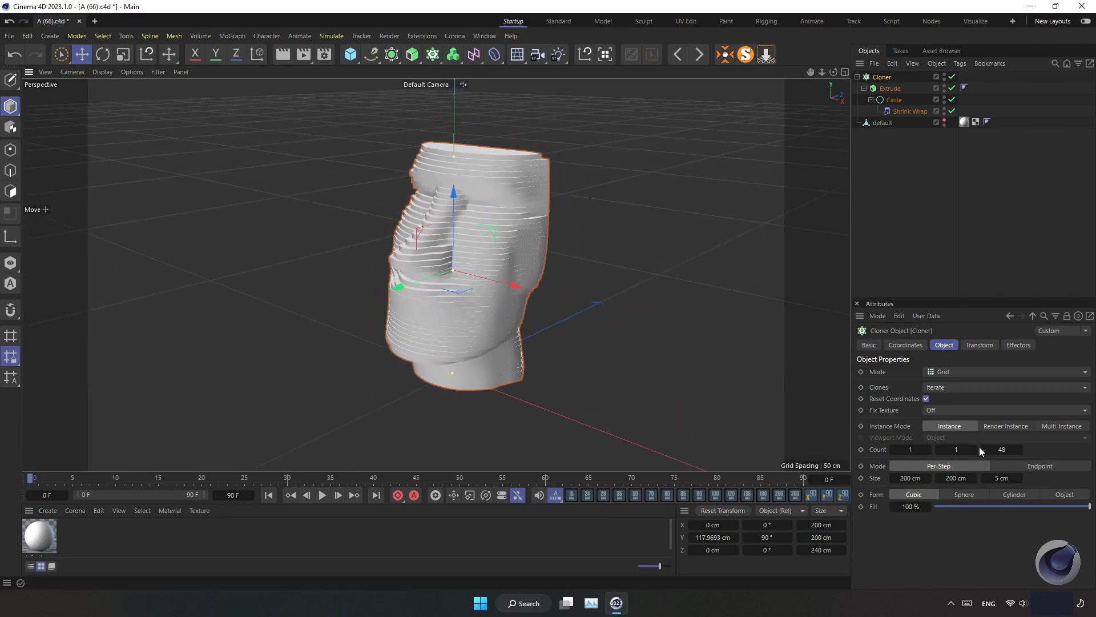
{"action": "left_click", "coordinate": [1006, 478]}
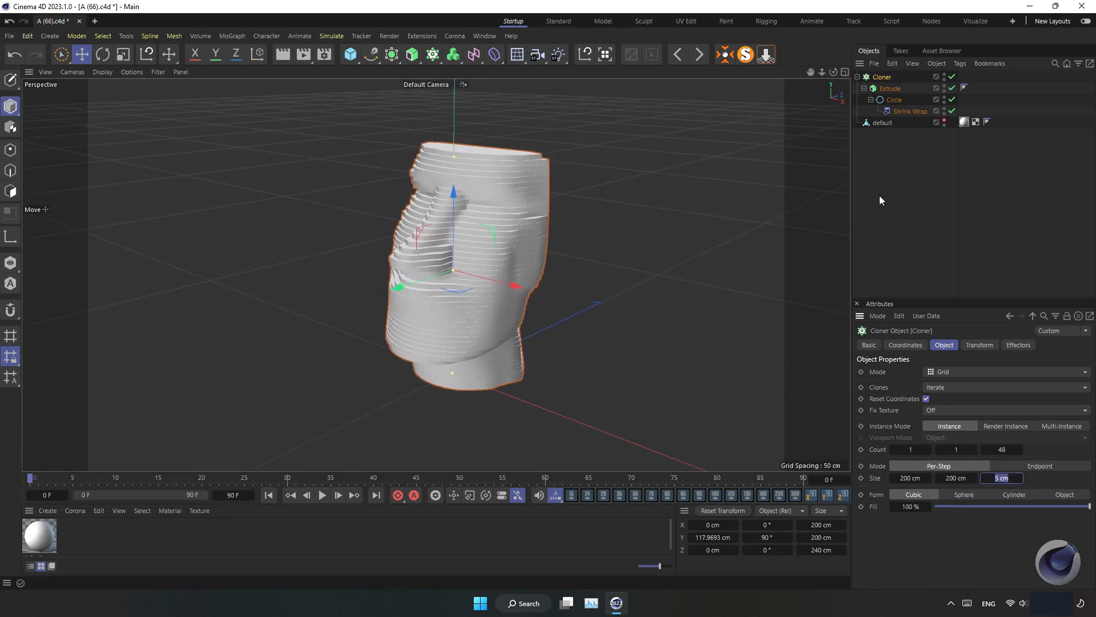
{"action": "left_click", "coordinate": [889, 88]}
{"action": "left_click", "coordinate": [952, 384]}
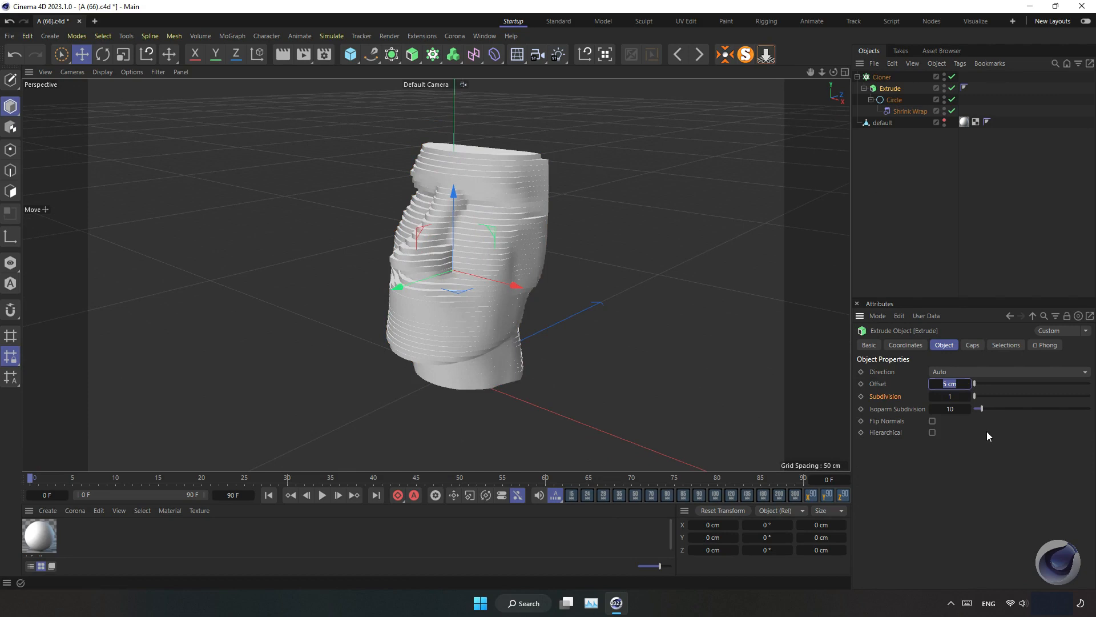
{"action": "left_click", "coordinate": [907, 112]}
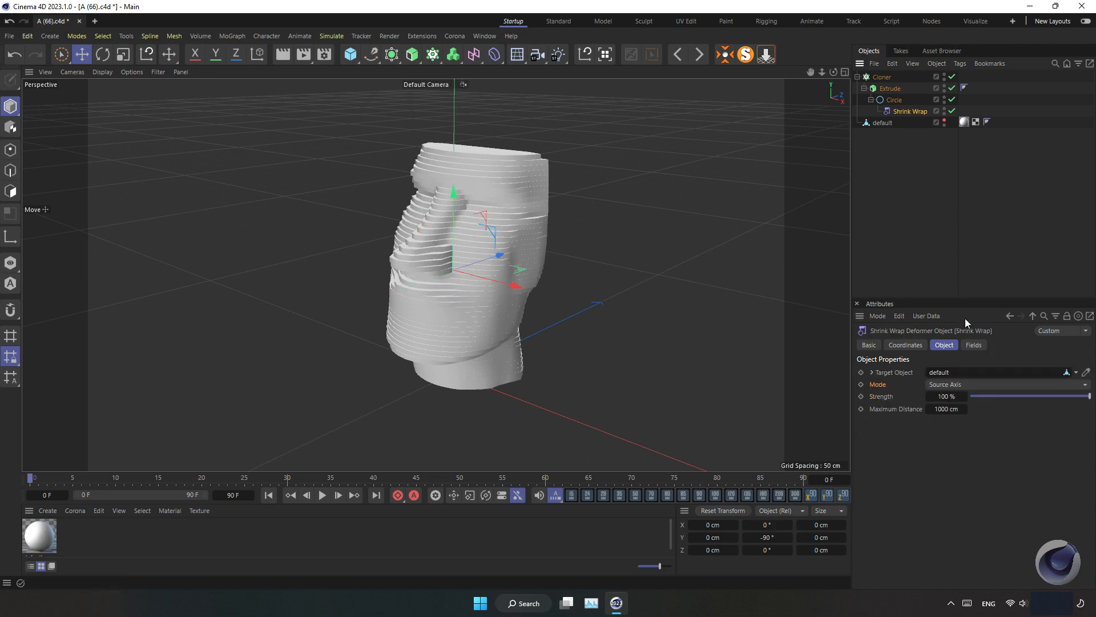
Set the extrude's Subdivision and Isoparm Subdivision to 50
{"action": "left_click", "coordinate": [891, 89]}
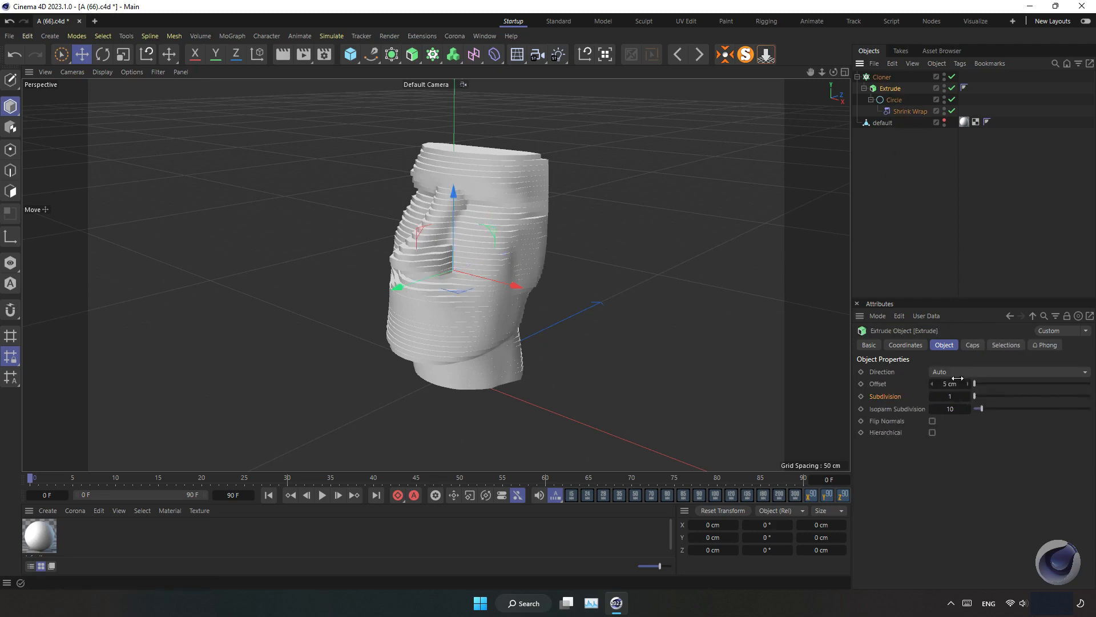
{"action": "left_click", "coordinate": [952, 396]}
{"action": "type", "text": "10"}
{"action": "key", "text": "Return"}
{"action": "type", "text": "50"}
{"action": "key", "text": "Tab"}
{"action": "type", "text": "50"}
{"action": "key", "text": "Return"}
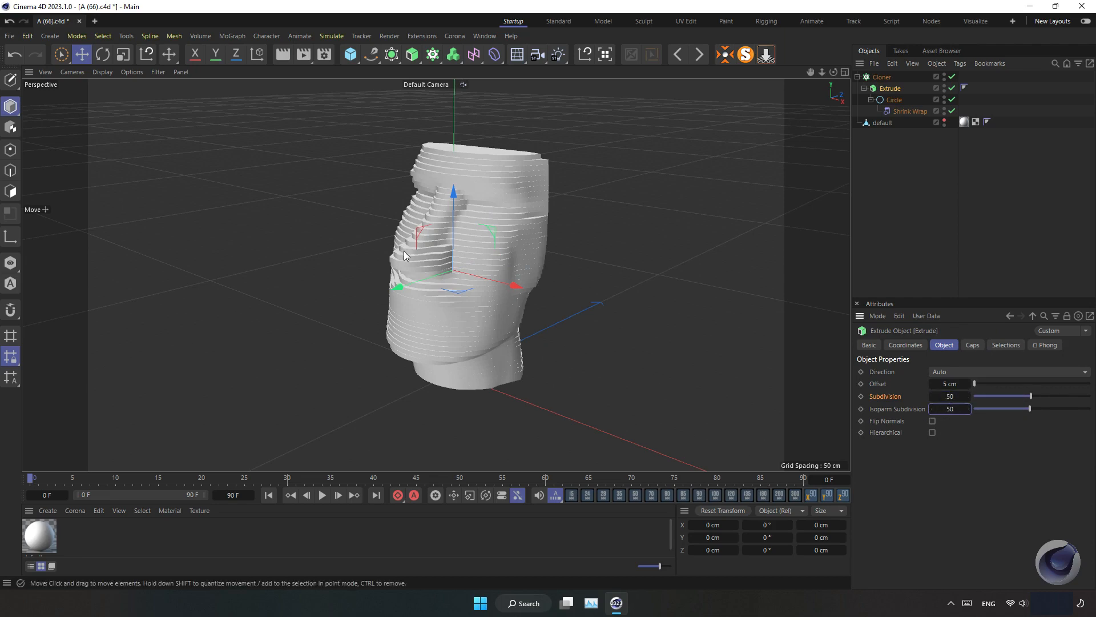
Set the circle's number of intermediate points to 24
{"action": "left_click", "coordinate": [890, 99]}
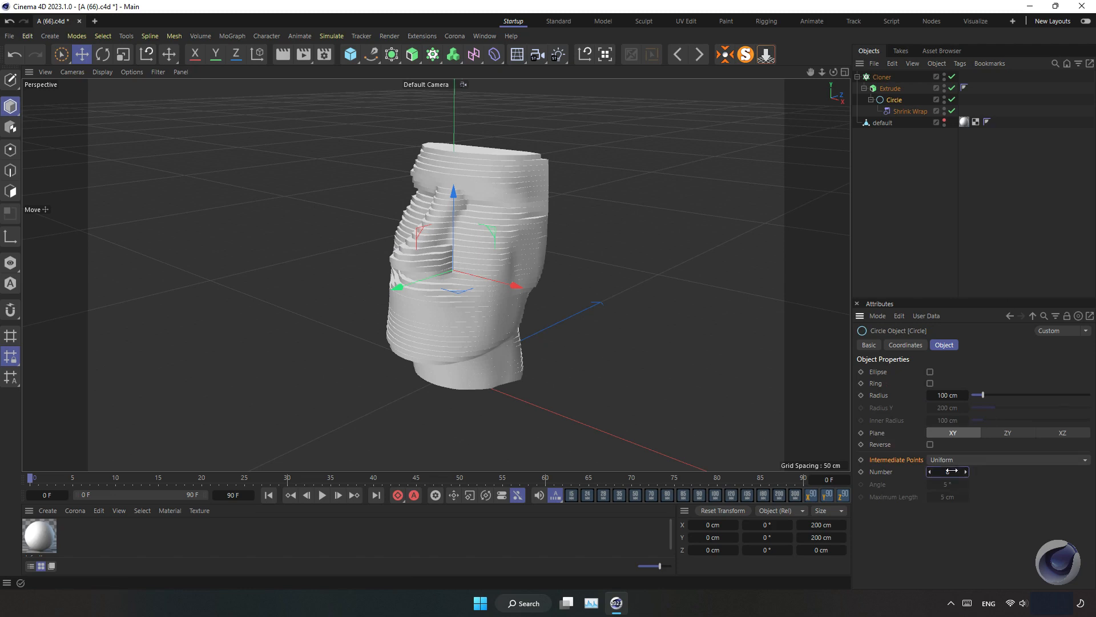
{"action": "double_click", "coordinate": [954, 470]}
{"action": "type", "text": "24"}
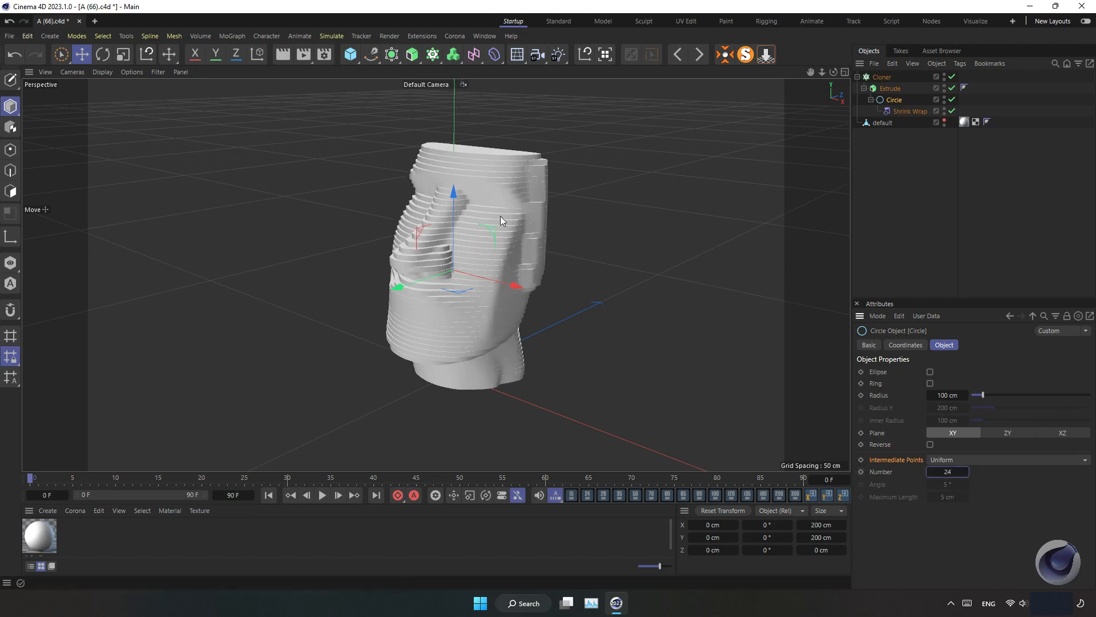
Increase the cloner's Z size to 7 cm
{"action": "left_click", "coordinate": [884, 77]}
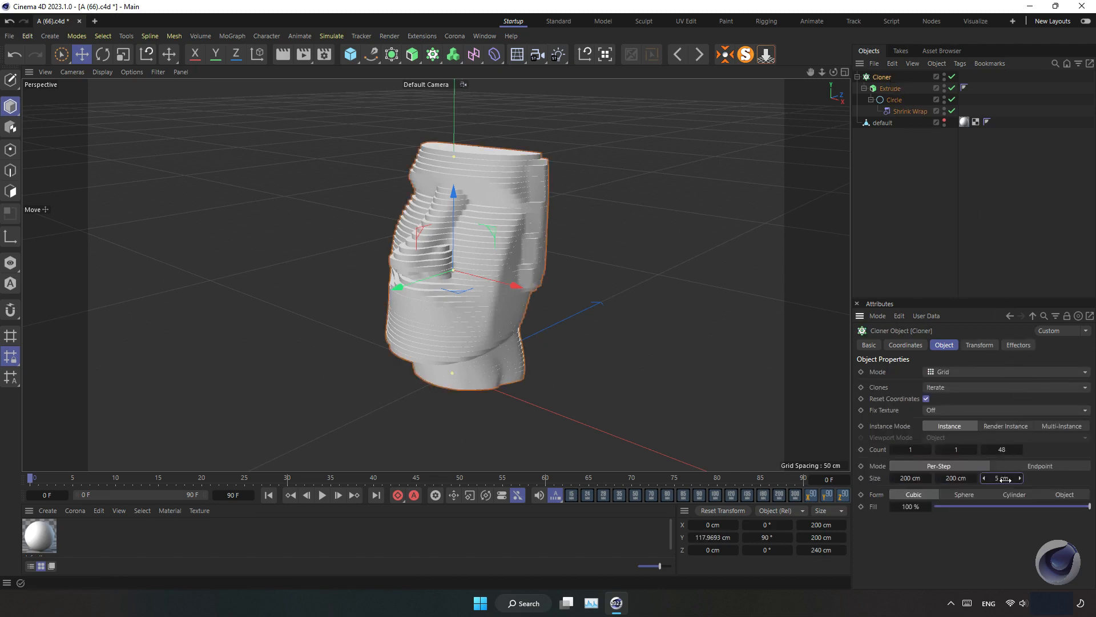
{"action": "mouse_move", "coordinate": [987, 481]}
{"action": "left_mouse_down"}
{"action": "mouse_move", "coordinate": [1008, 482]}
{"action": "mouse_move", "coordinate": [987, 483]}
{"action": "left_mouse_up"}
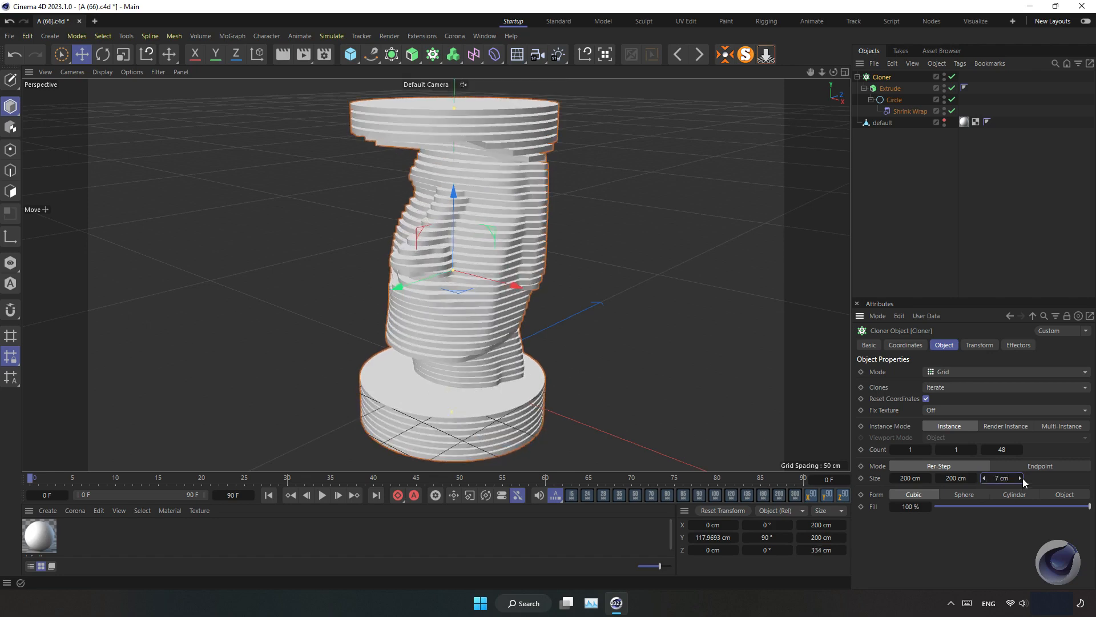
Try Z counts of 33 and 40 for the cloner
{"action": "left_click", "coordinate": [1002, 450]}
{"action": "type", "text": "33"}
{"action": "key", "text": "Return"}
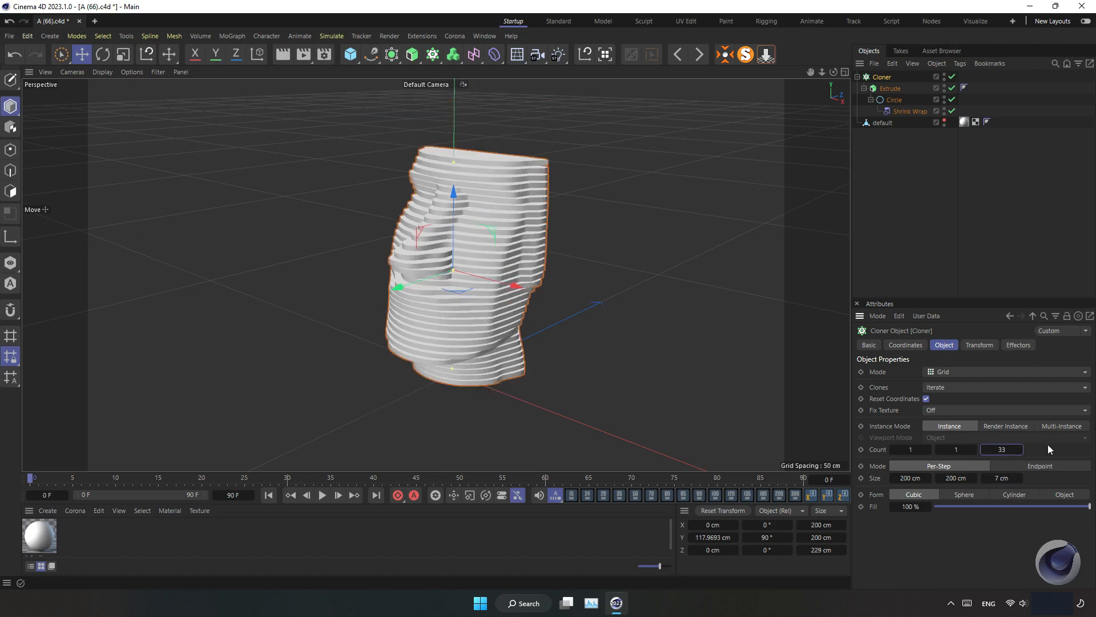
{"action": "left_click", "coordinate": [1003, 450]}
{"action": "type", "text": "40"}
{"action": "key", "text": "Return"}
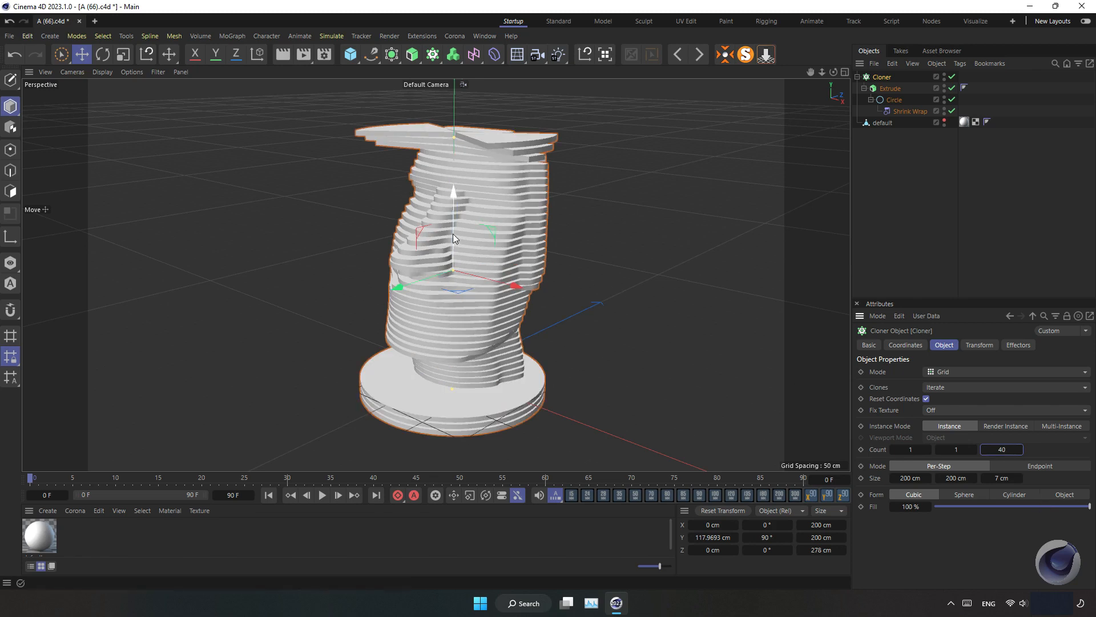
Move the cloner vertically and step its Z count down to 36
{"action": "left_click_drag", "start_coordinate": [455, 228], "coordinate": [469, 214]}
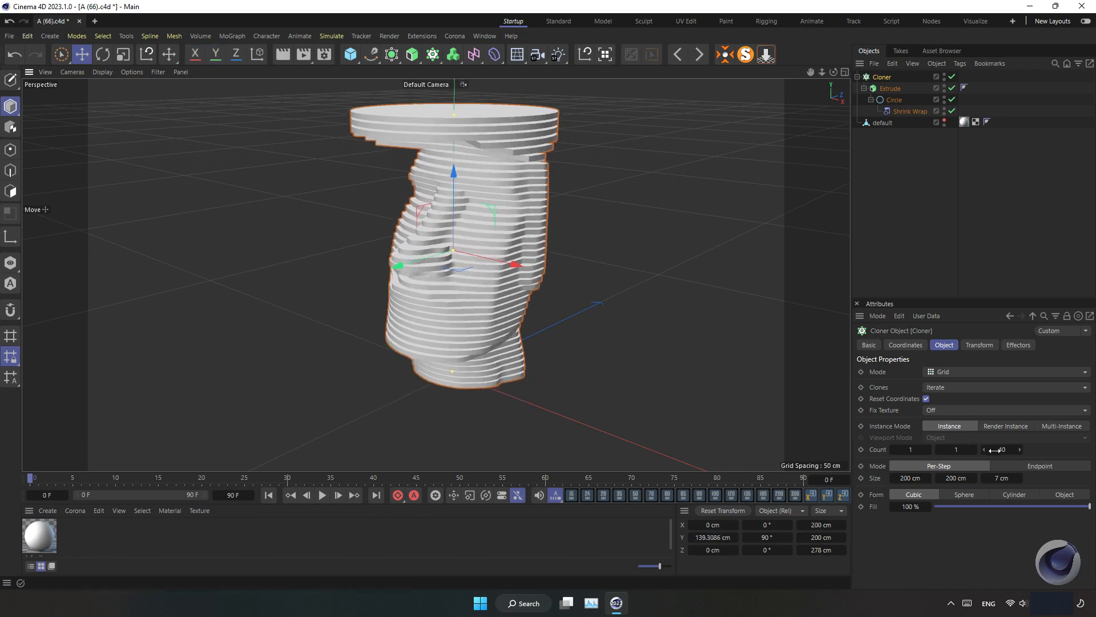
{"action": "left_click", "coordinate": [985, 450]}
{"action": "left_click", "coordinate": [985, 450]}
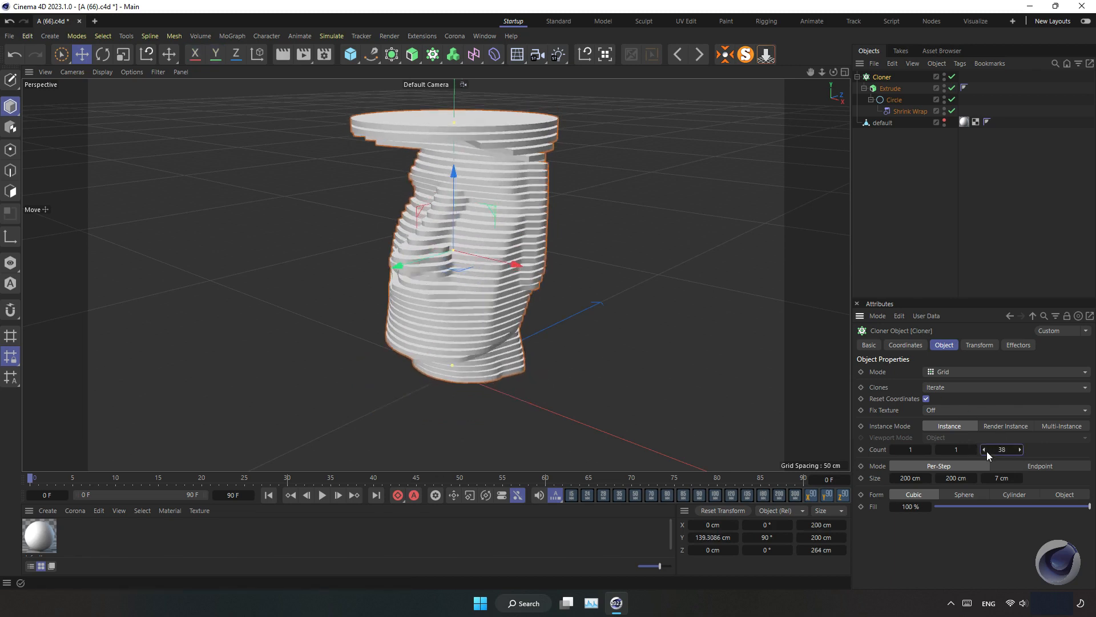
{"action": "left_click", "coordinate": [985, 450]}
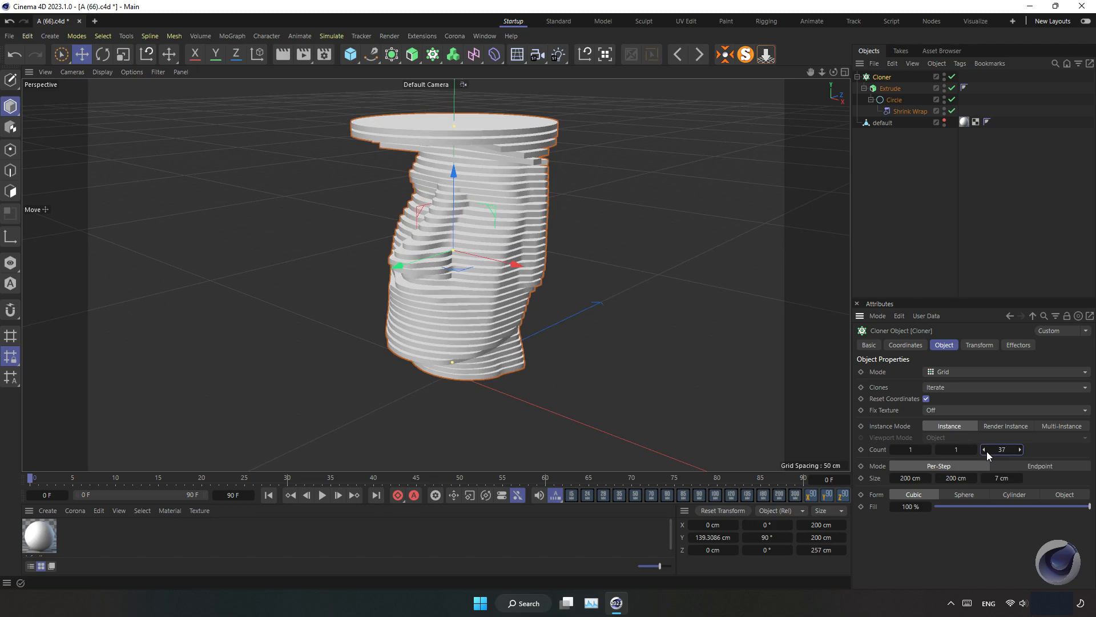
{"action": "left_click", "coordinate": [985, 450]}
{"action": "left_click_drag", "start_coordinate": [450, 224], "coordinate": [448, 247]}
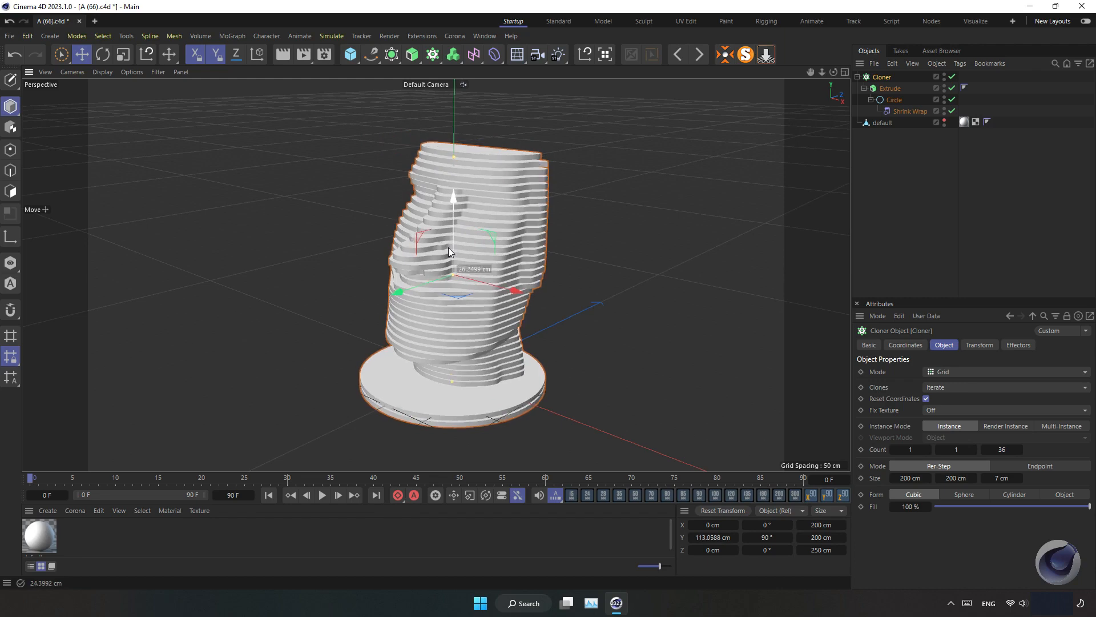
Raise the cloner to about 120 cm on Y and set its Z count to 34
{"action": "left_click", "coordinate": [1014, 453]}
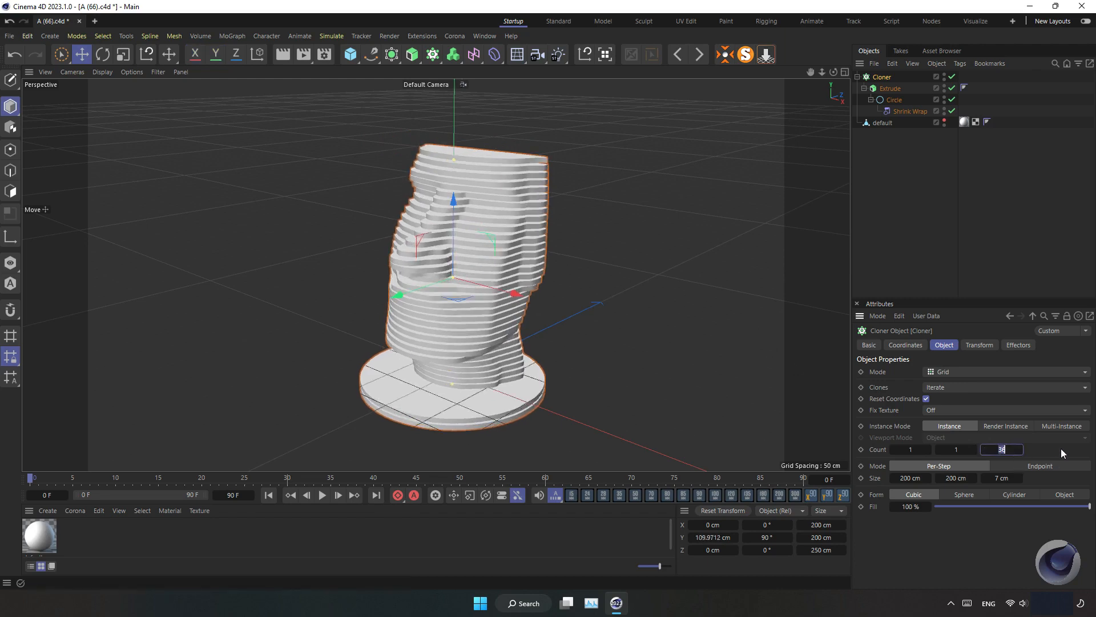
{"action": "type", "text": "35"}
{"action": "key", "text": "Return"}
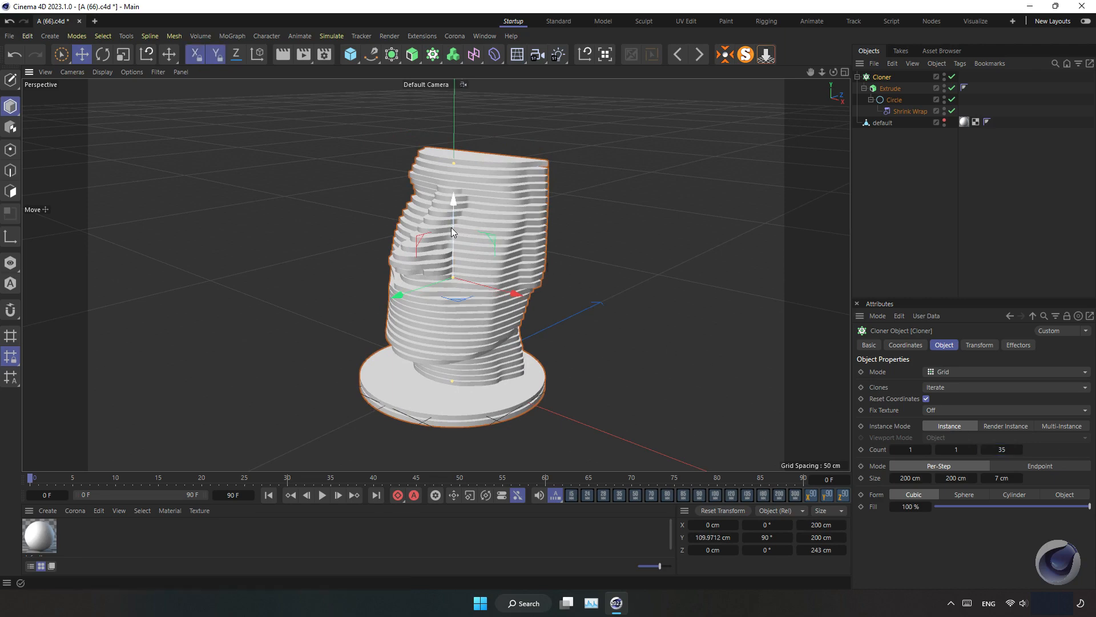
{"action": "left_click_drag", "start_coordinate": [454, 225], "coordinate": [458, 217]}
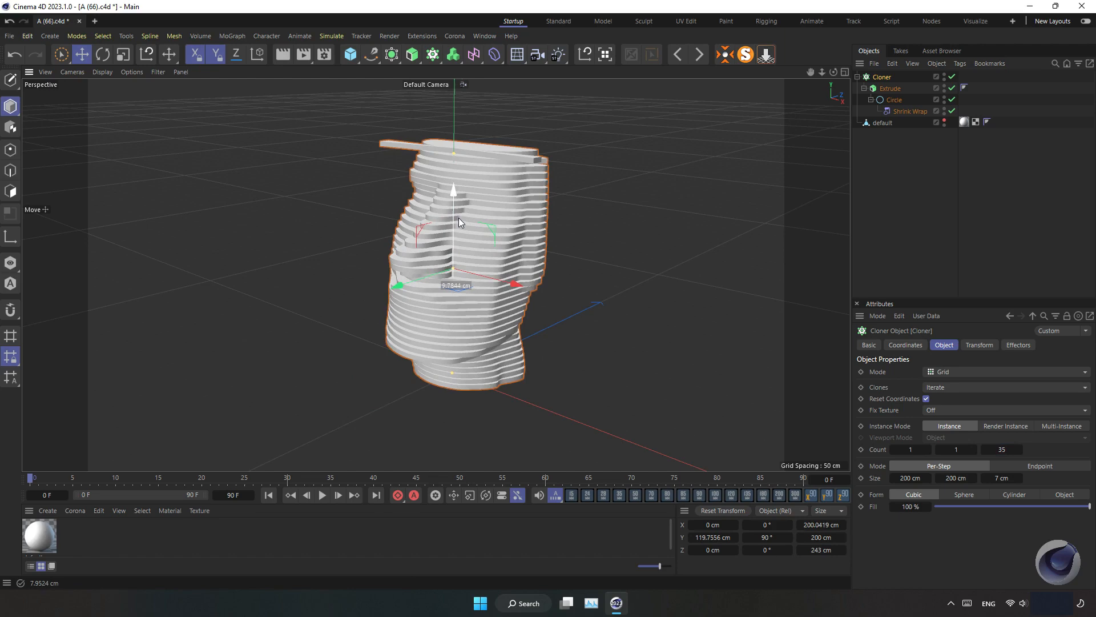
{"action": "double_click", "coordinate": [1002, 449]}
{"action": "type", "text": "34"}
{"action": "key", "text": "Return"}
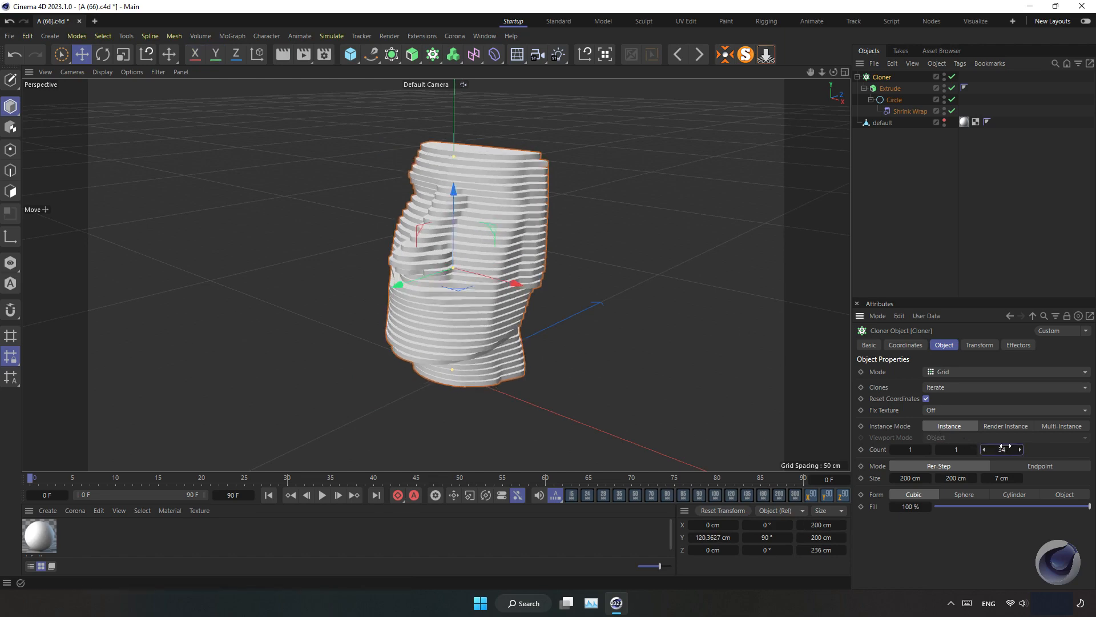
Compare the slices with the head model by toggling the head's visibility
{"action": "mouse_move", "coordinate": [834, 72]}
{"action": "left_mouse_down"}
{"action": "mouse_move", "coordinate": [780, 38]}
{"action": "mouse_move", "coordinate": [856, 44]}
{"action": "mouse_move", "coordinate": [902, 114]}
{"action": "mouse_move", "coordinate": [828, 106]}
{"action": "mouse_move", "coordinate": [776, 62]}
{"action": "mouse_move", "coordinate": [833, 72]}
{"action": "left_mouse_up"}
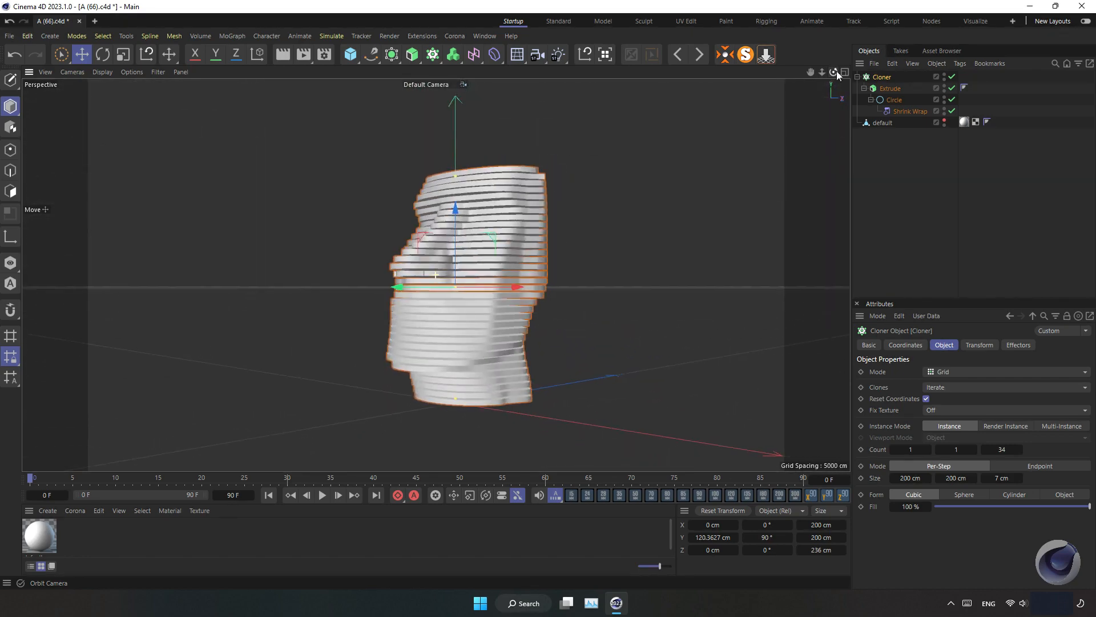
{"action": "left_click", "coordinate": [945, 122]}
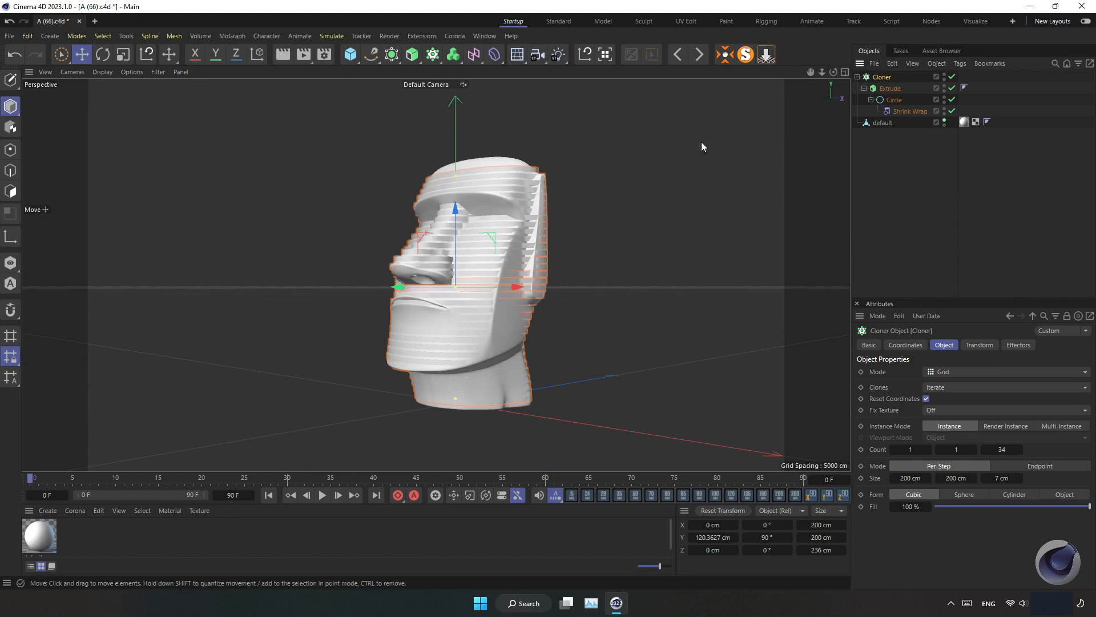
{"action": "left_click", "coordinate": [944, 122]}
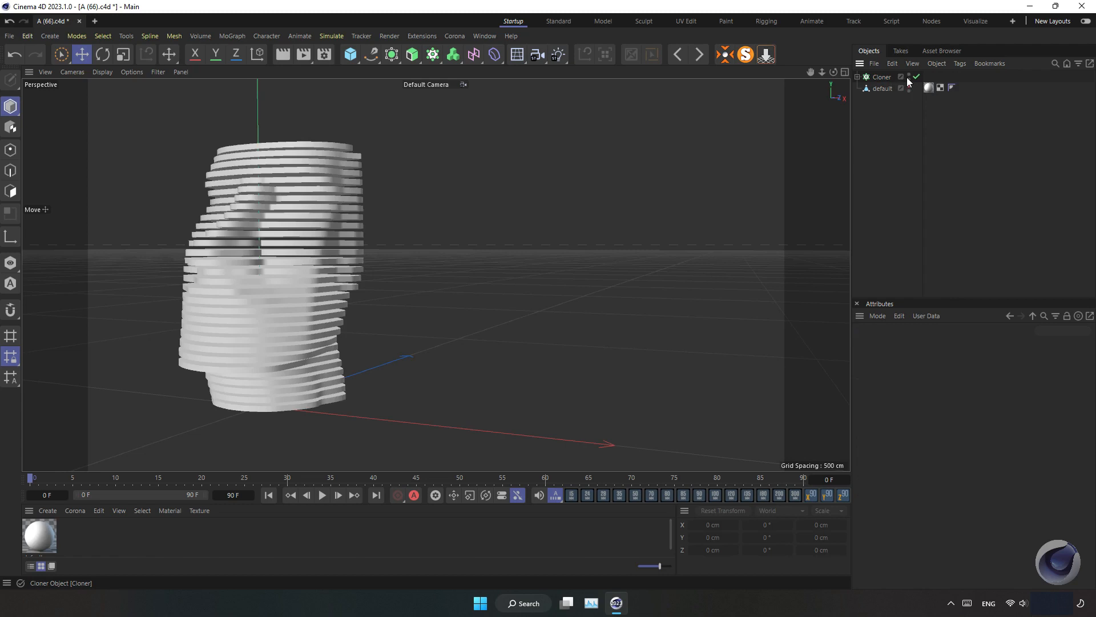
Hide the cloner and show the head model again
{"action": "left_click", "coordinate": [909, 78], "text": "alt"}
{"action": "left_click", "coordinate": [909, 79], "text": "alt"}
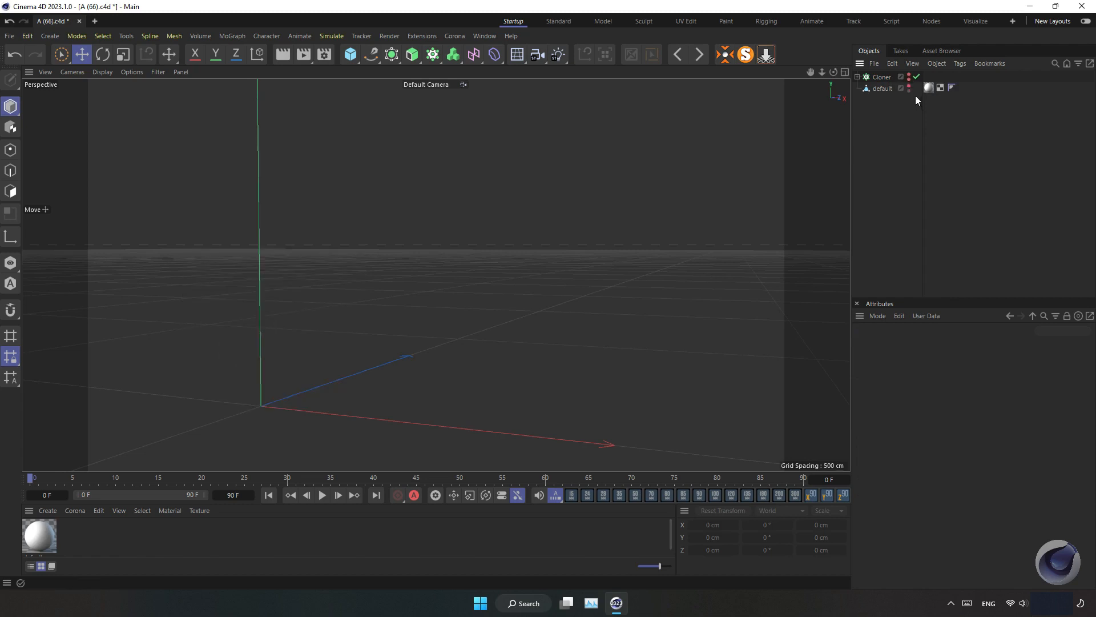
{"action": "left_click", "coordinate": [909, 87], "text": "alt"}
{"action": "middle_click_drag", "start_coordinate": [330, 307], "coordinate": [464, 318], "text": "alt"}
{"action": "left_click_drag", "start_coordinate": [430, 320], "coordinate": [411, 320], "text": "alt"}
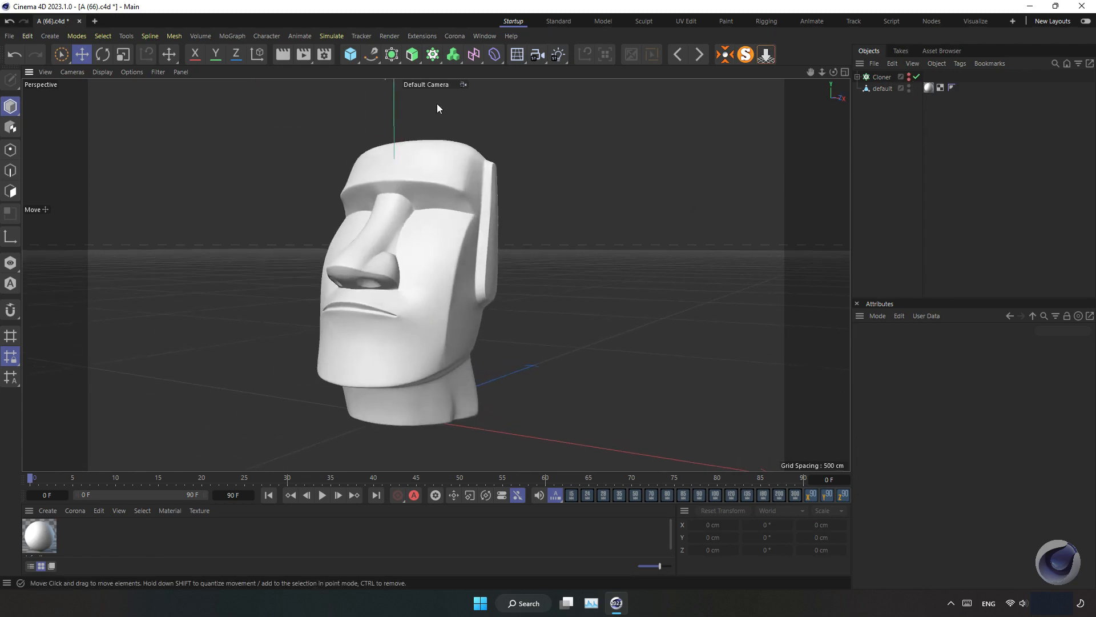
Add a Voronoi Fracture, move the cloner below the head, and nest the head model inside the fracture
{"action": "left_click", "coordinate": [430, 55]}
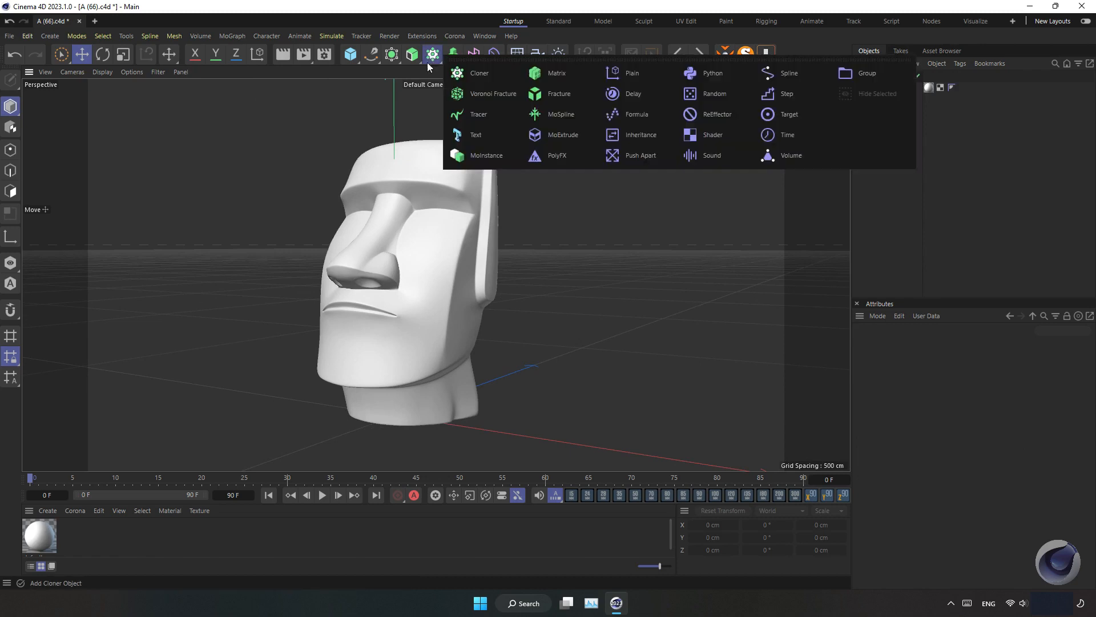
{"action": "left_click", "coordinate": [496, 96]}
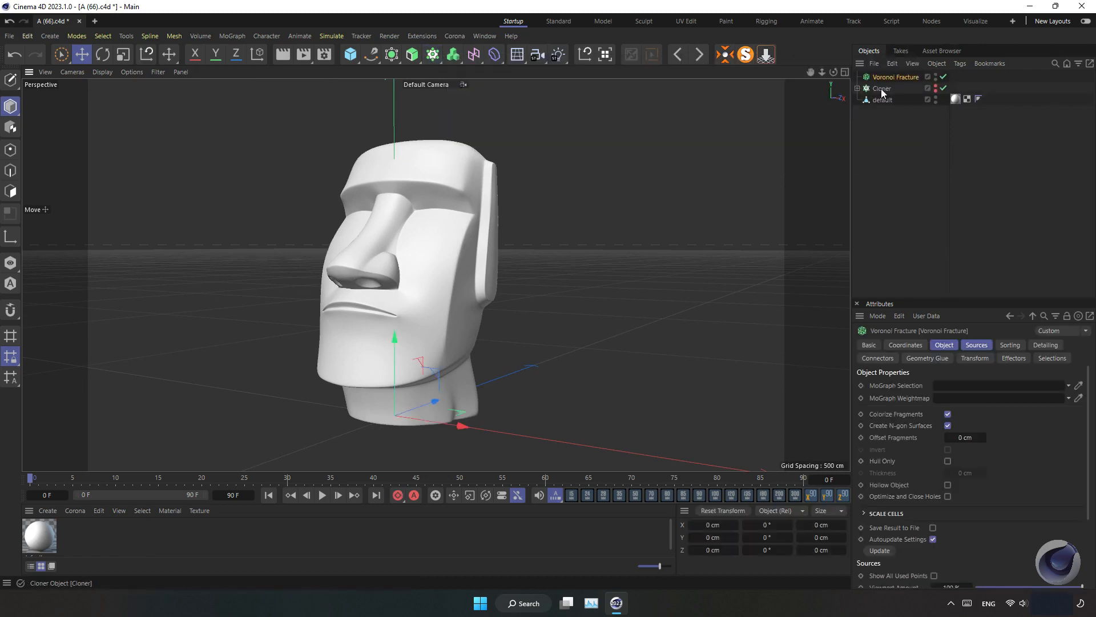
{"action": "left_click_drag", "start_coordinate": [885, 87], "coordinate": [882, 134]}
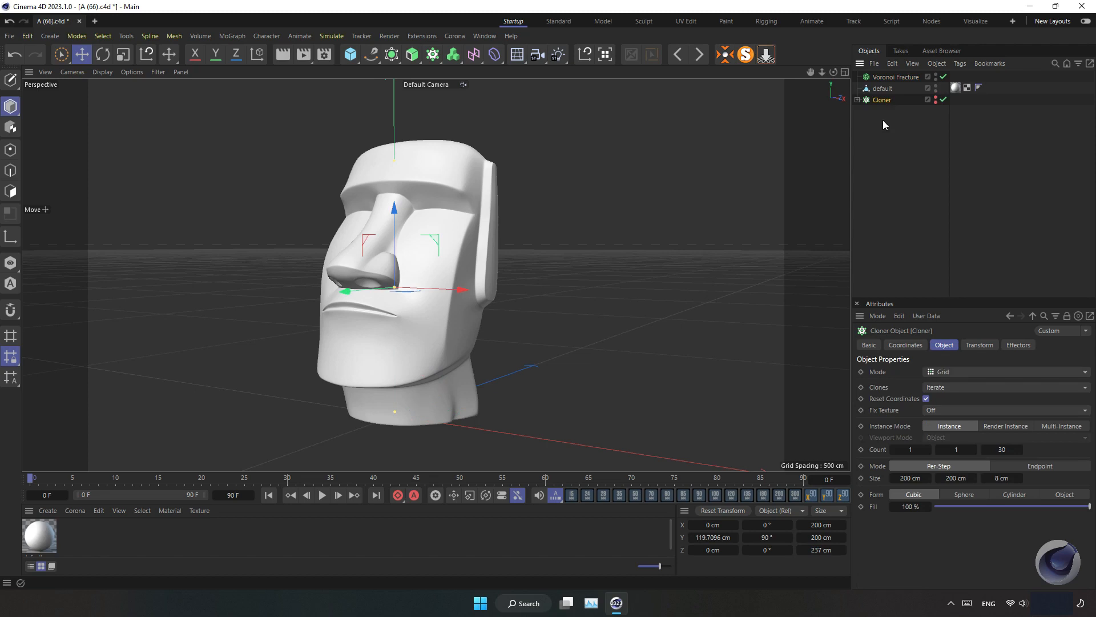
{"action": "left_click_drag", "start_coordinate": [885, 89], "coordinate": [889, 80]}
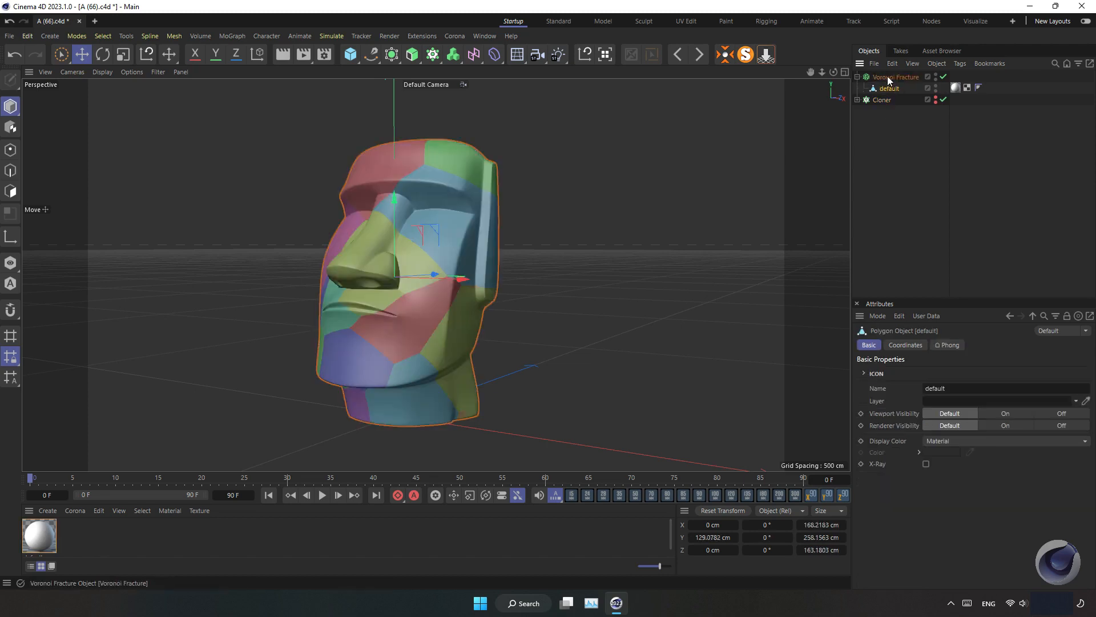
Set the Voronoi Fracture's Offset Fragments to 2 cm
{"action": "left_click", "coordinate": [902, 76]}
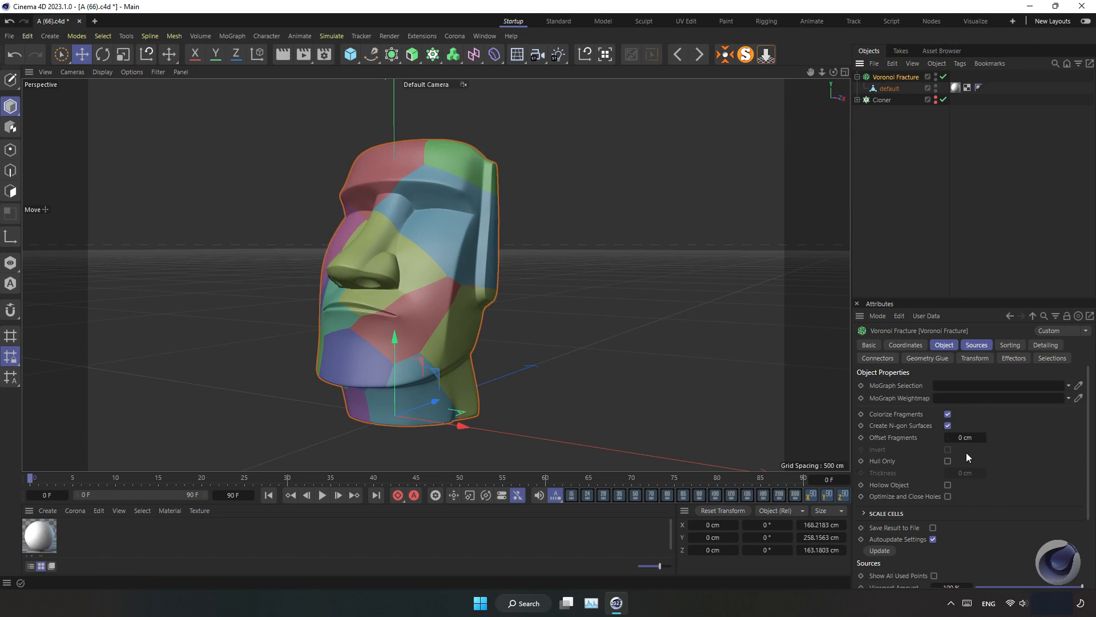
{"action": "left_click", "coordinate": [966, 438]}
{"action": "type", "text": "2"}
{"action": "key", "text": "Return"}
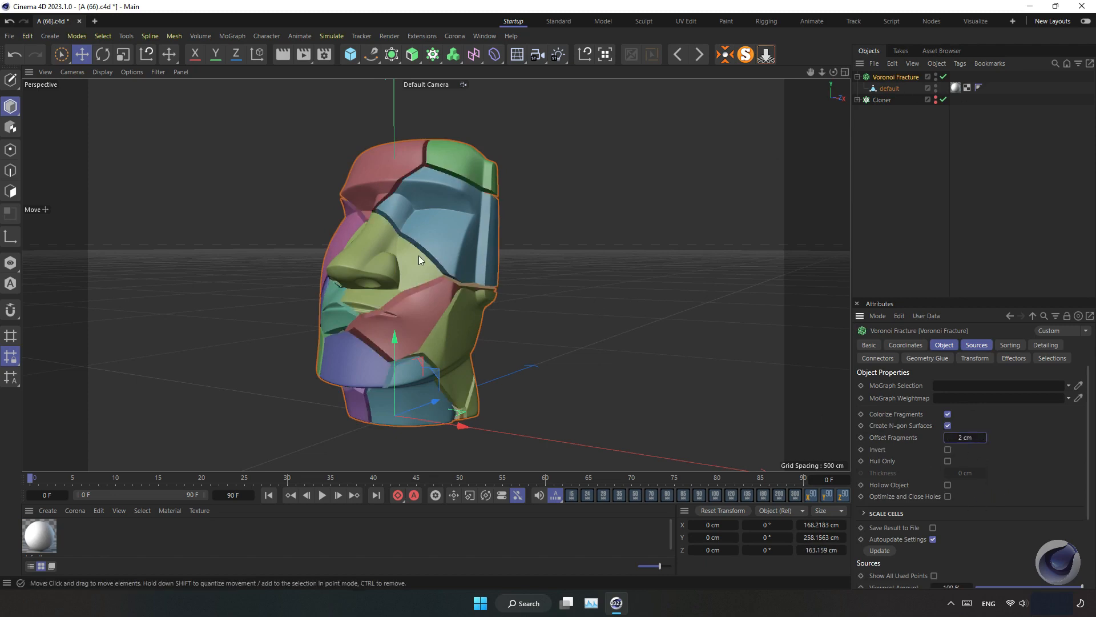
{"action": "mouse_move", "coordinate": [437, 272]}
{"action": "left_mouse_down", "text": "alt"}
{"action": "mouse_move", "coordinate": [424, 330]}
{"action": "mouse_move", "coordinate": [444, 294]}
{"action": "mouse_move", "coordinate": [438, 281]}
{"action": "mouse_move", "coordinate": [518, 286]}
{"action": "mouse_move", "coordinate": [432, 286]}
{"action": "left_mouse_up", "text": "alt"}
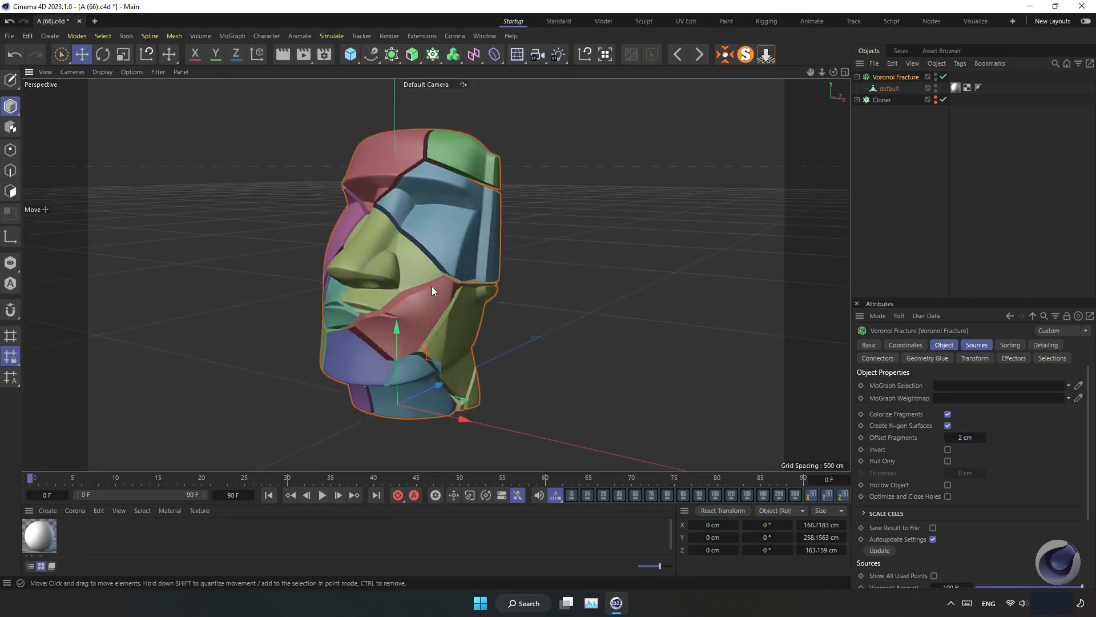
Delete the default Point Generator source from the Voronoi Fracture's sources
{"action": "left_click", "coordinate": [936, 346]}
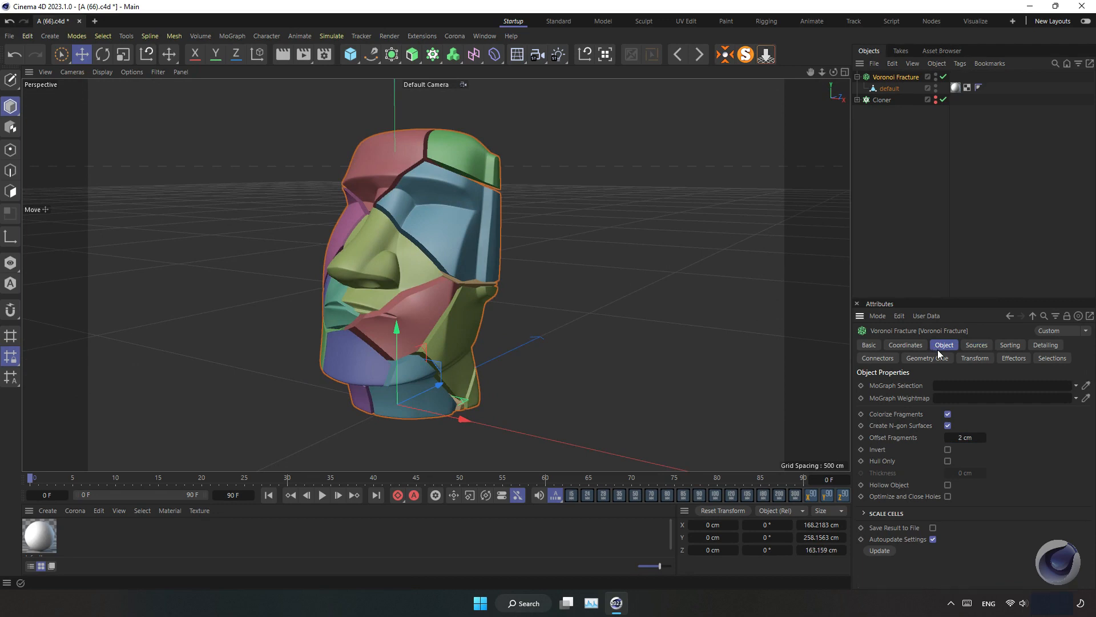
{"action": "left_click", "coordinate": [963, 346]}
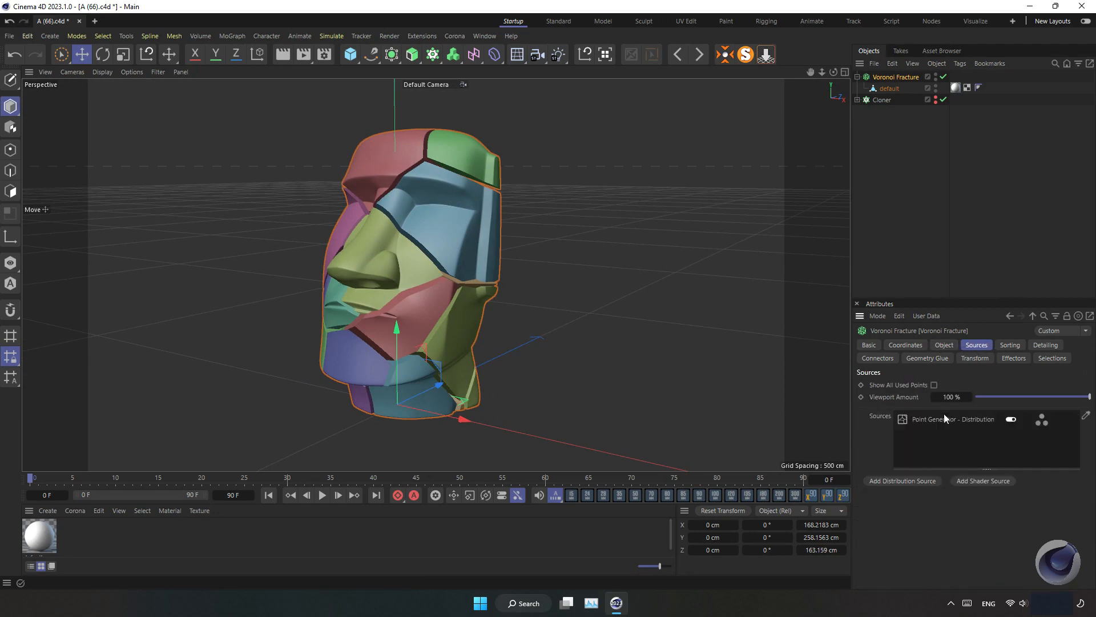
{"action": "left_click", "coordinate": [912, 420]}
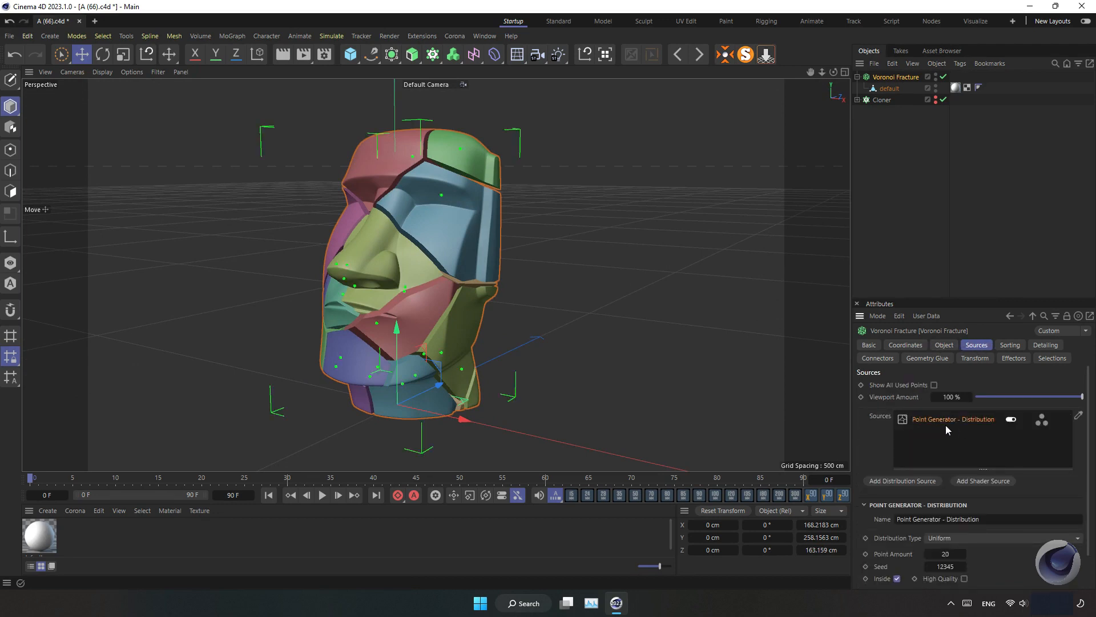
{"action": "key", "text": "Delete"}
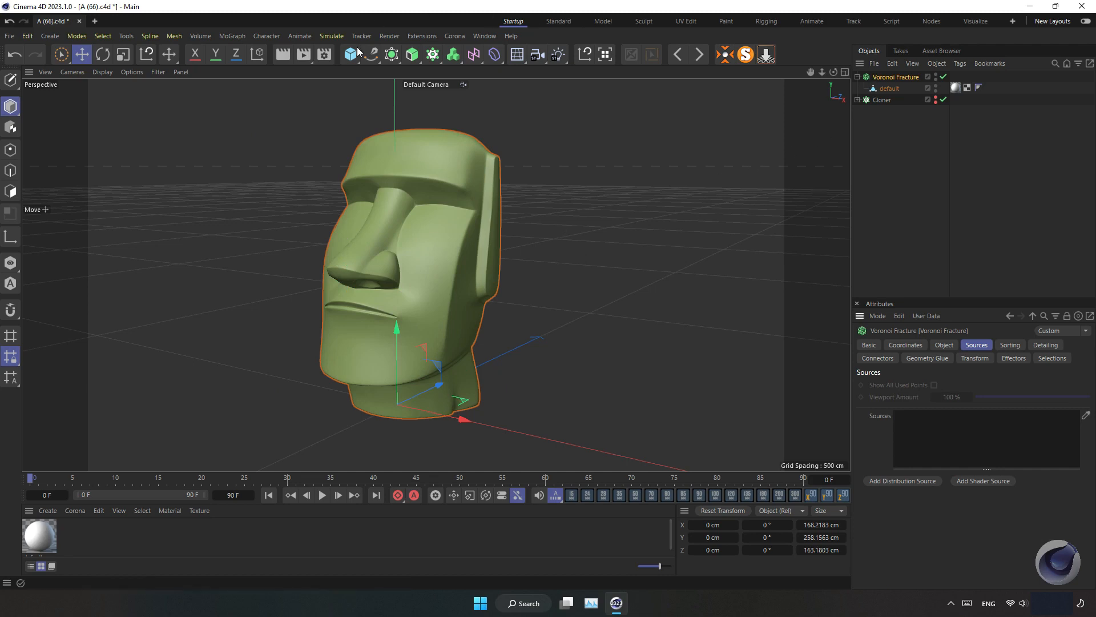
Add a Matrix object and assign it as the Voronoi Fracture's source
{"action": "left_click", "coordinate": [432, 54]}
{"action": "left_click", "coordinate": [542, 74]}
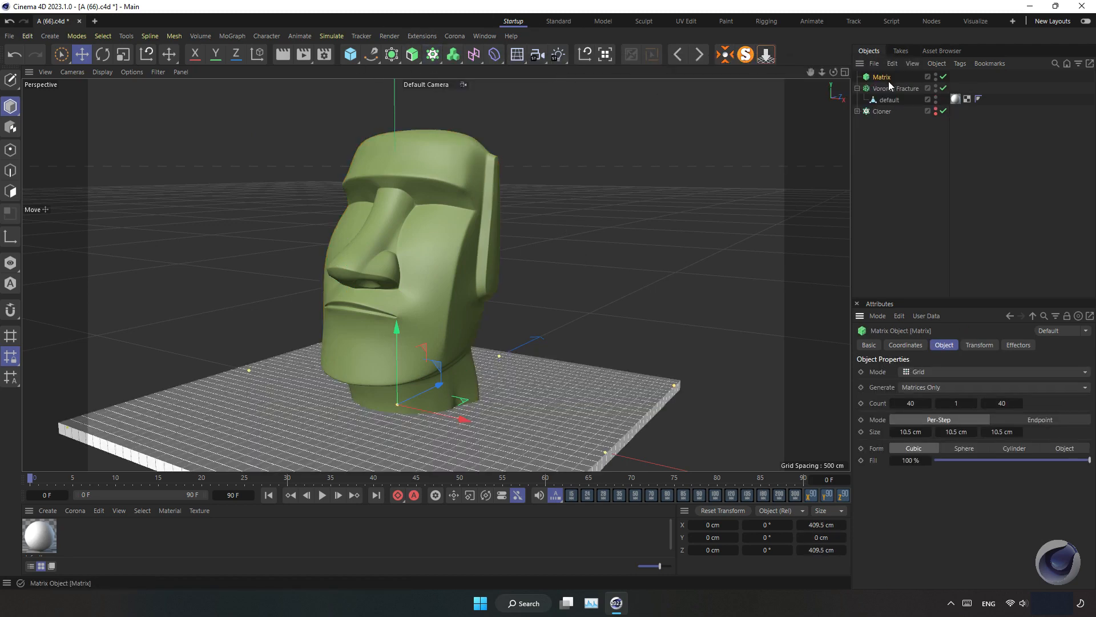
{"action": "left_click", "coordinate": [903, 89]}
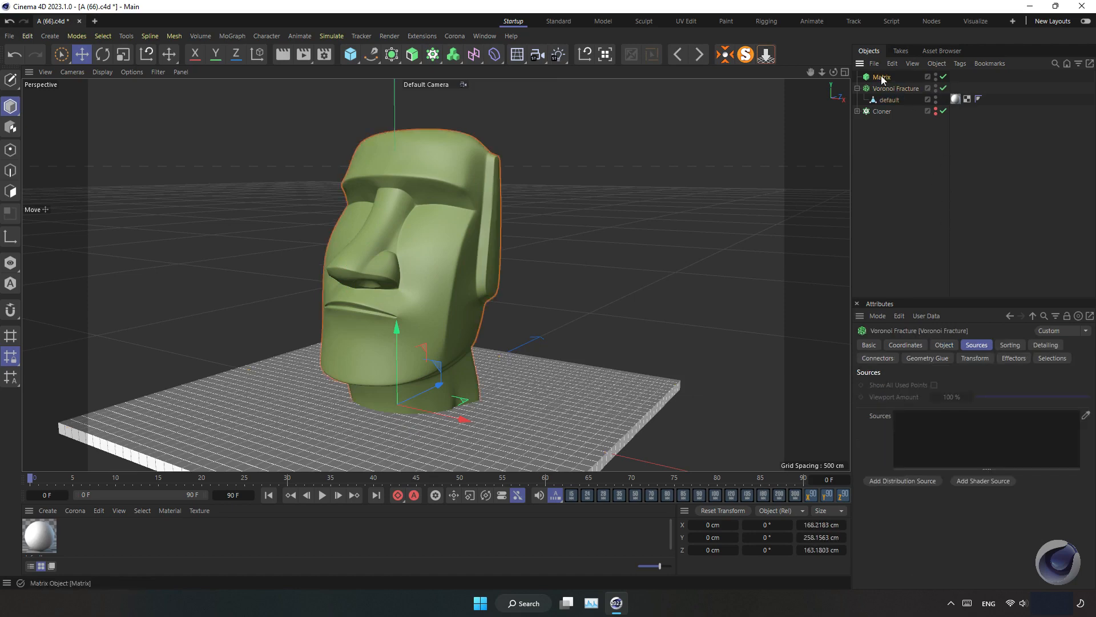
{"action": "left_click_drag", "start_coordinate": [881, 77], "coordinate": [948, 424]}
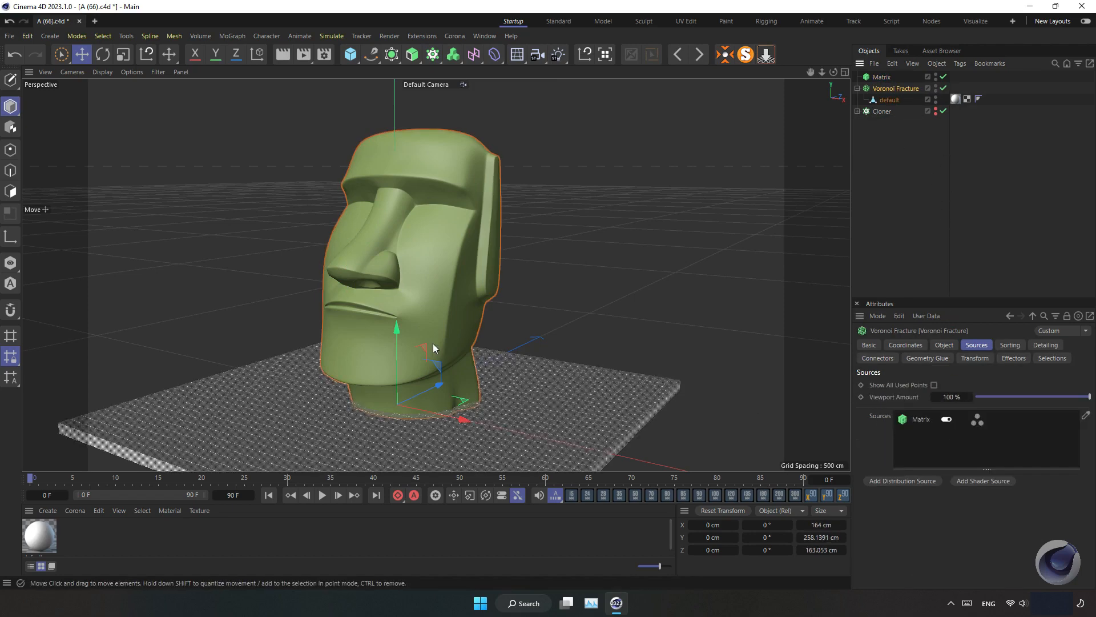
{"action": "left_click", "coordinate": [946, 345]}
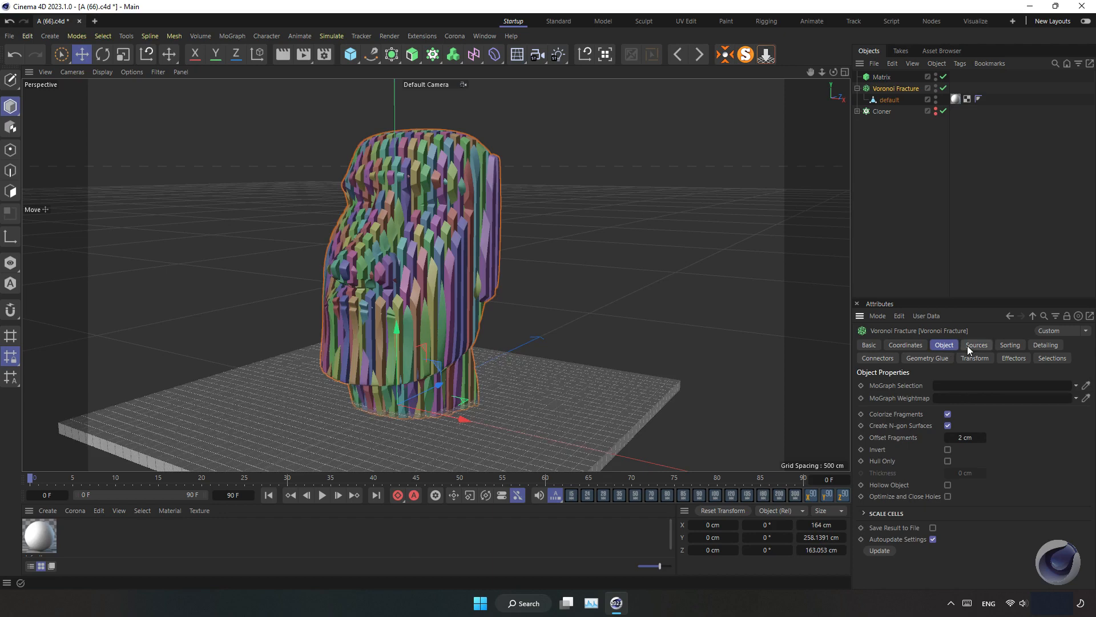
Switch the Matrix object's mode to Linear
{"action": "left_click", "coordinate": [973, 345]}
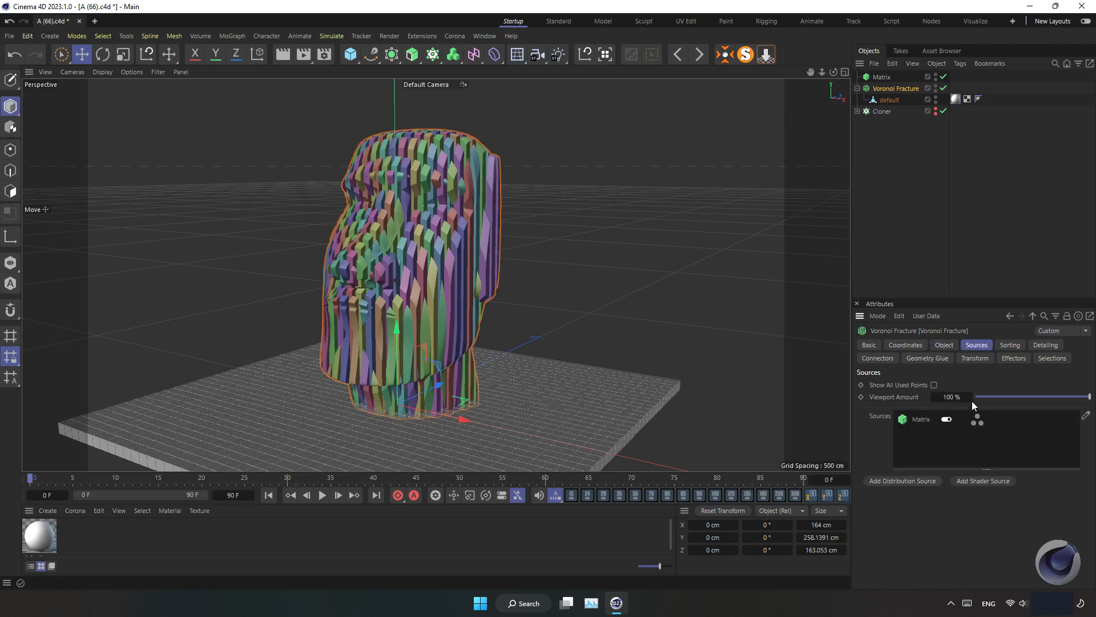
{"action": "left_click", "coordinate": [948, 346]}
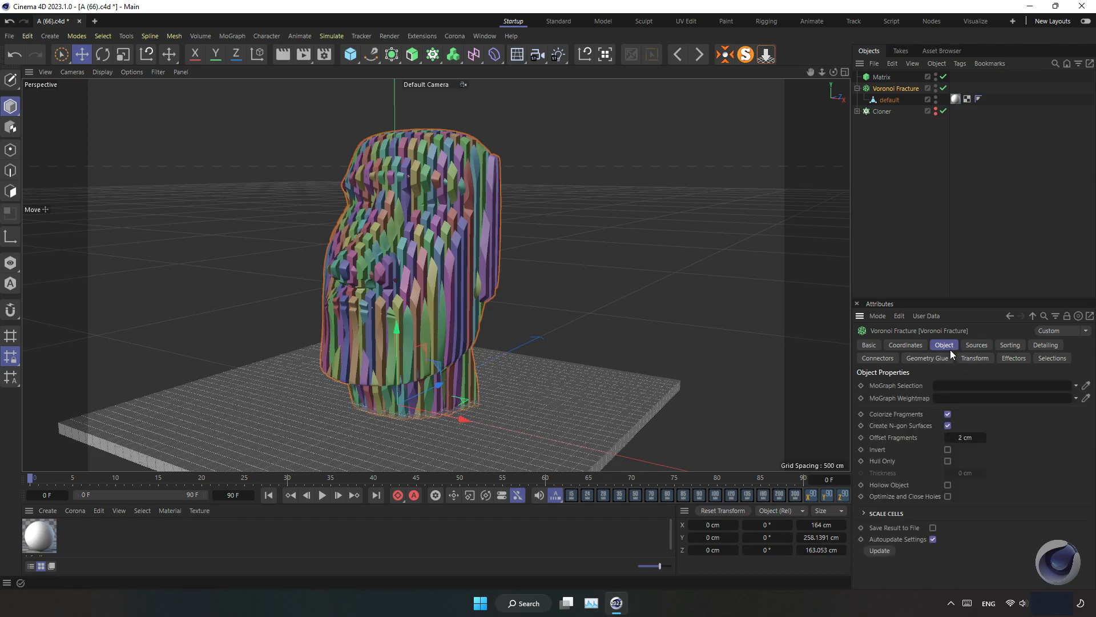
{"action": "left_click", "coordinate": [881, 77]}
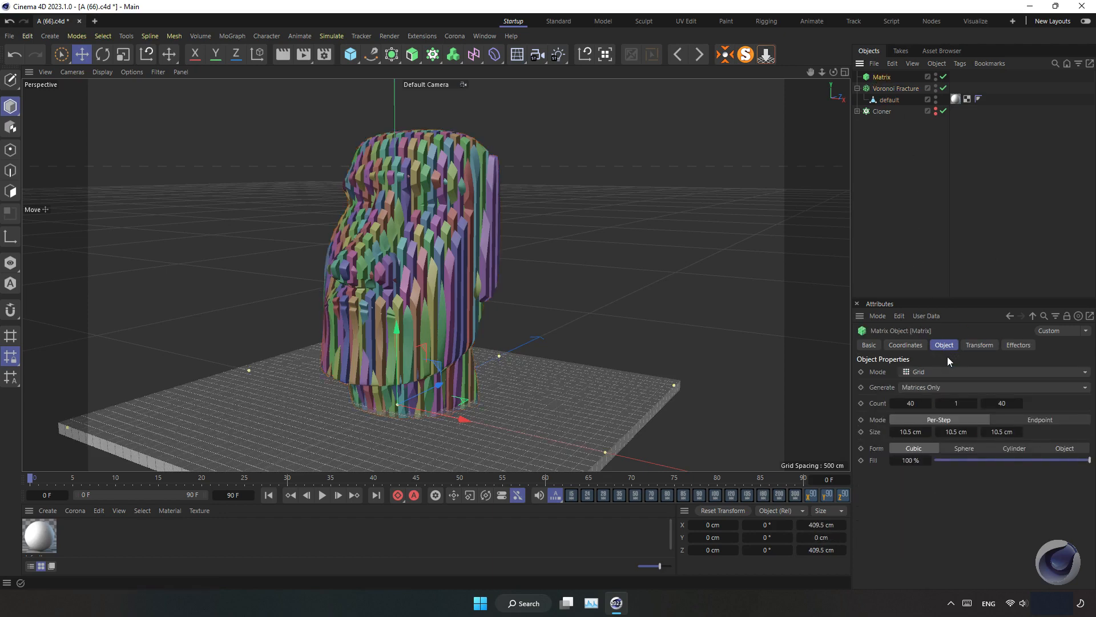
{"action": "left_click", "coordinate": [942, 376]}
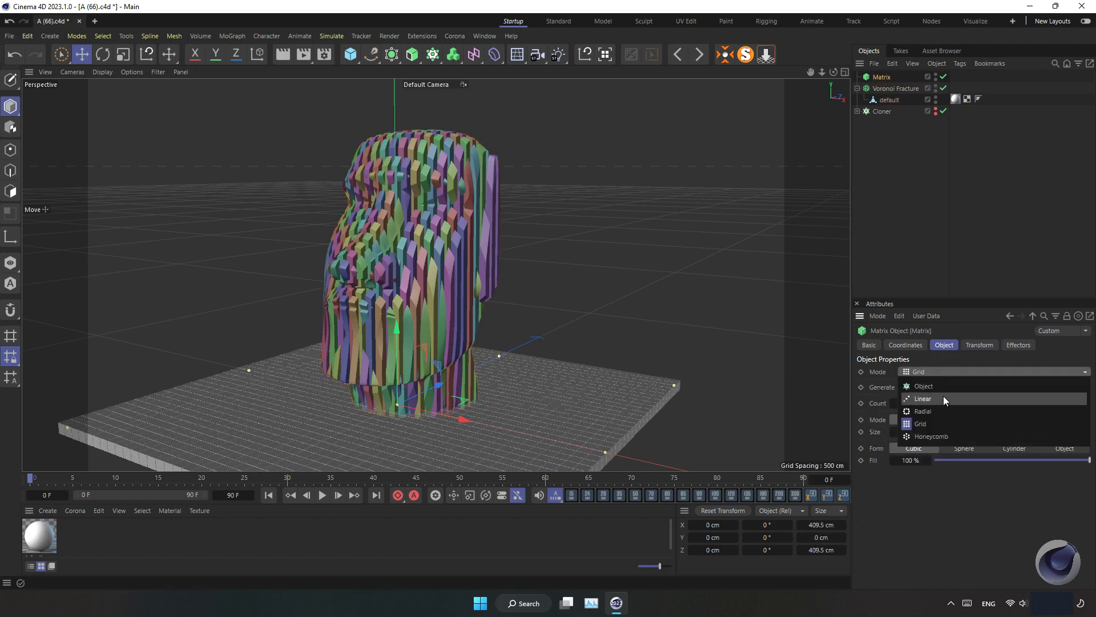
{"action": "left_click", "coordinate": [943, 396]}
{"action": "left_click_drag", "start_coordinate": [466, 418], "coordinate": [693, 450]}
Set the Matrix count to 10 and its per-step Y position to 30 cm
{"action": "left_click", "coordinate": [918, 402]}
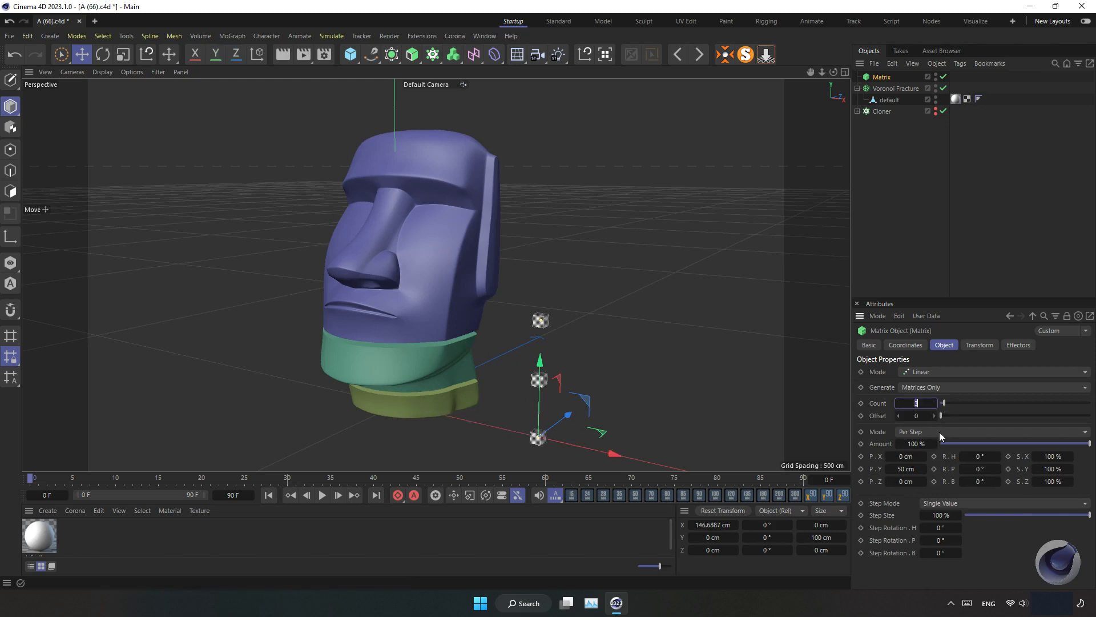
{"action": "type", "text": "10"}
{"action": "key", "text": "Return"}
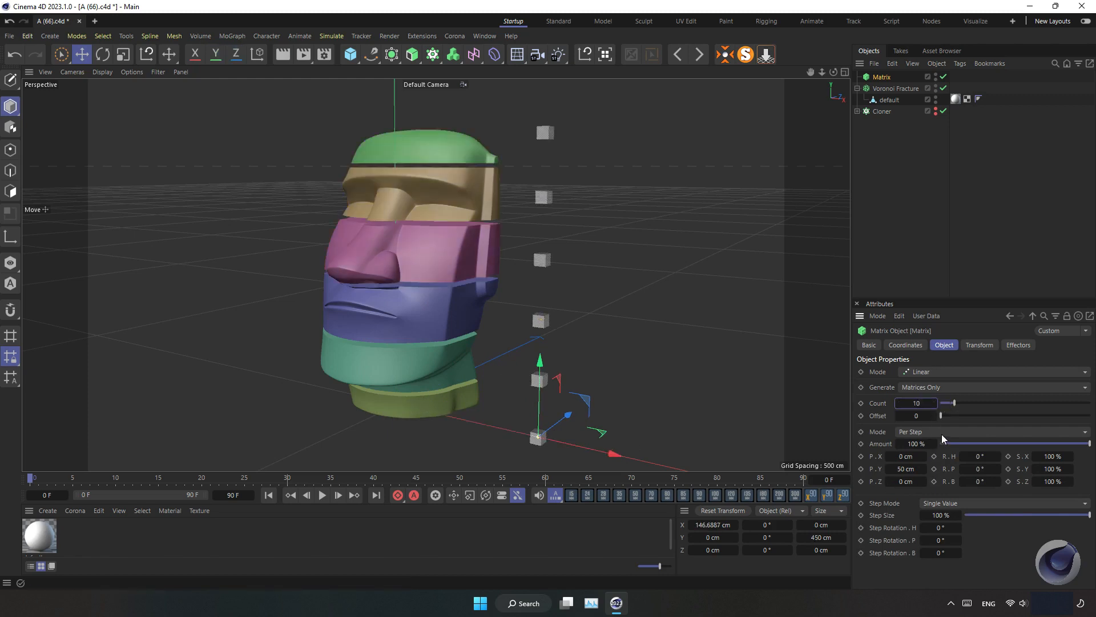
{"action": "left_click", "coordinate": [913, 468]}
{"action": "type", "text": "30"}
{"action": "key", "text": "Return"}
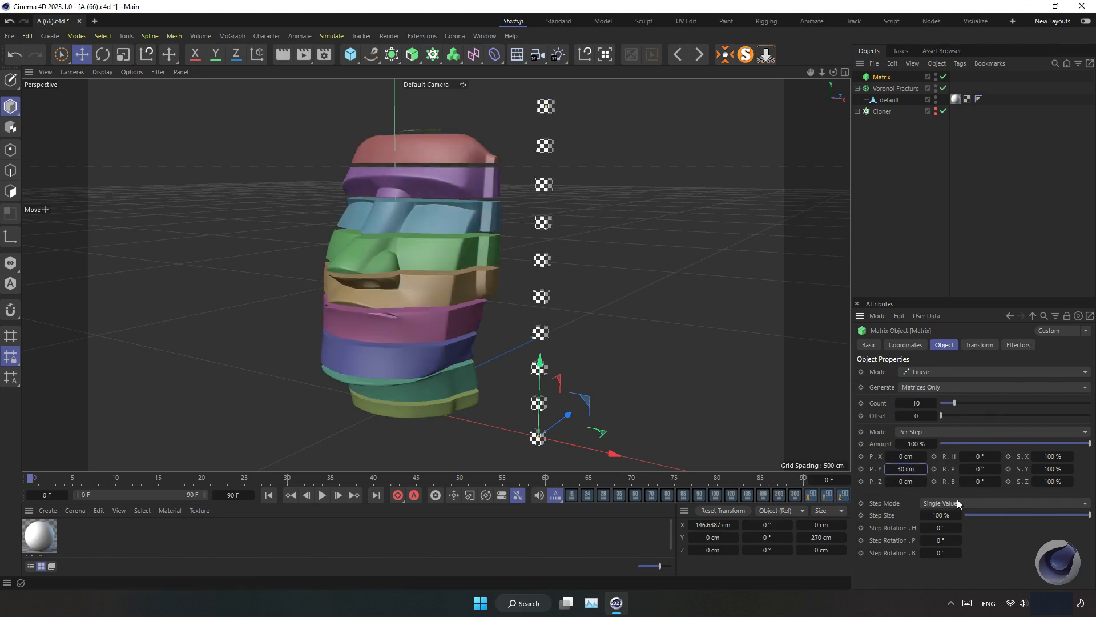
Set the Matrix count to 24 and its per-step Y position to 11 cm for thinner slices
{"action": "left_click_drag", "start_coordinate": [914, 469], "coordinate": [914, 470]}
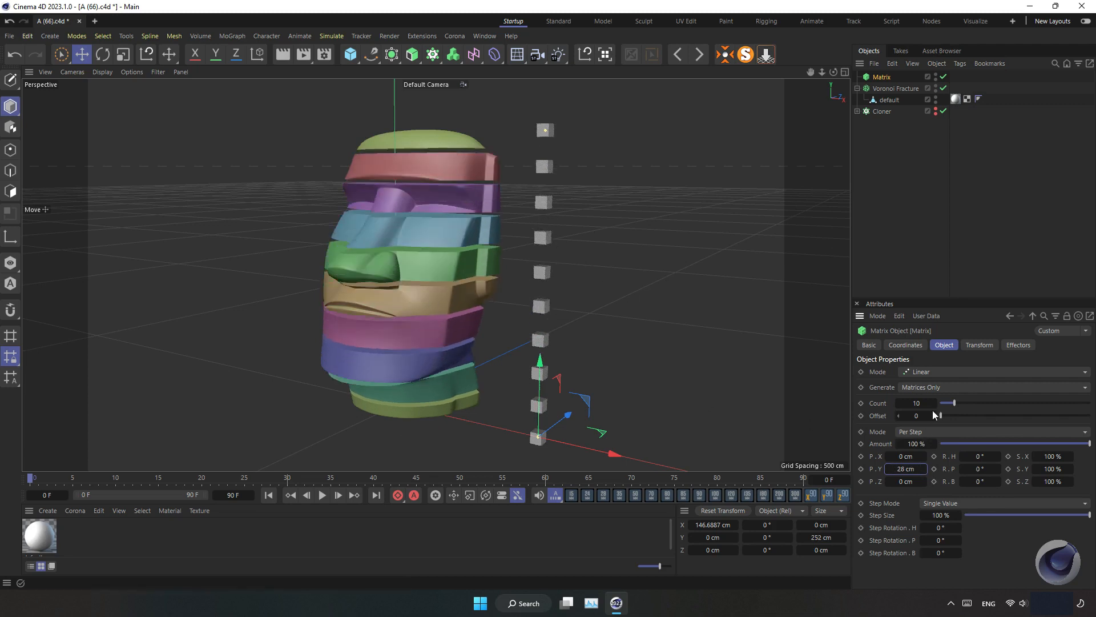
{"action": "left_click_drag", "start_coordinate": [919, 403], "coordinate": [927, 413]}
{"action": "left_click_drag", "start_coordinate": [908, 469], "coordinate": [899, 469]}
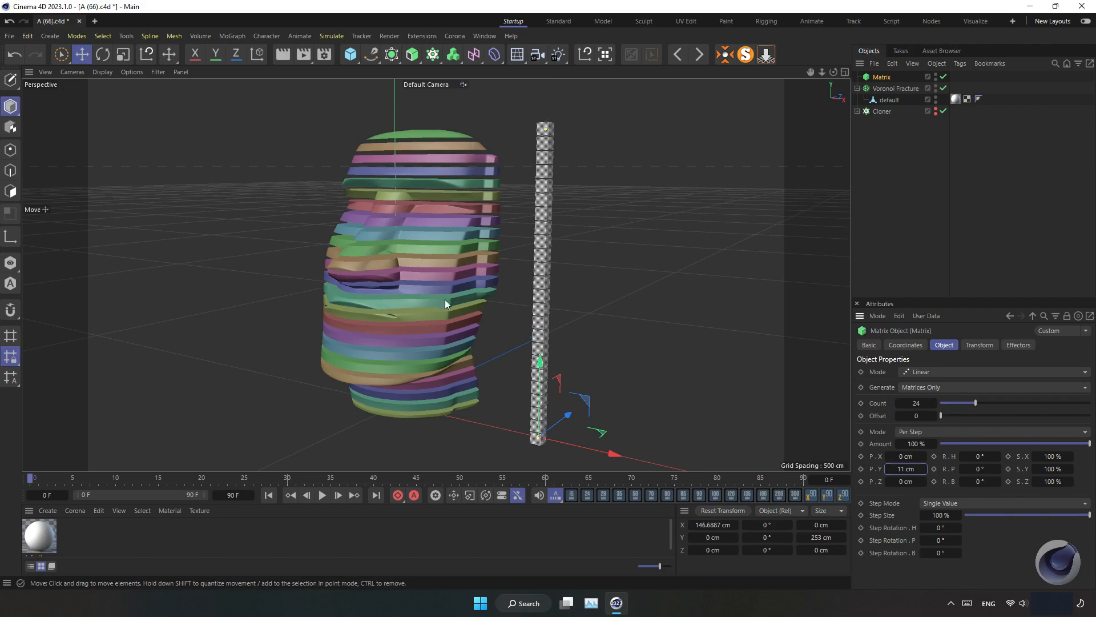
{"action": "mouse_move", "coordinate": [451, 304]}
{"action": "left_mouse_down", "text": "alt"}
{"action": "mouse_move", "coordinate": [405, 258]}
{"action": "mouse_move", "coordinate": [522, 307]}
{"action": "mouse_move", "coordinate": [478, 307]}
{"action": "mouse_move", "coordinate": [499, 311]}
{"action": "mouse_move", "coordinate": [472, 338]}
{"action": "mouse_move", "coordinate": [468, 296]}
{"action": "mouse_move", "coordinate": [449, 291]}
{"action": "left_mouse_up", "text": "alt"}
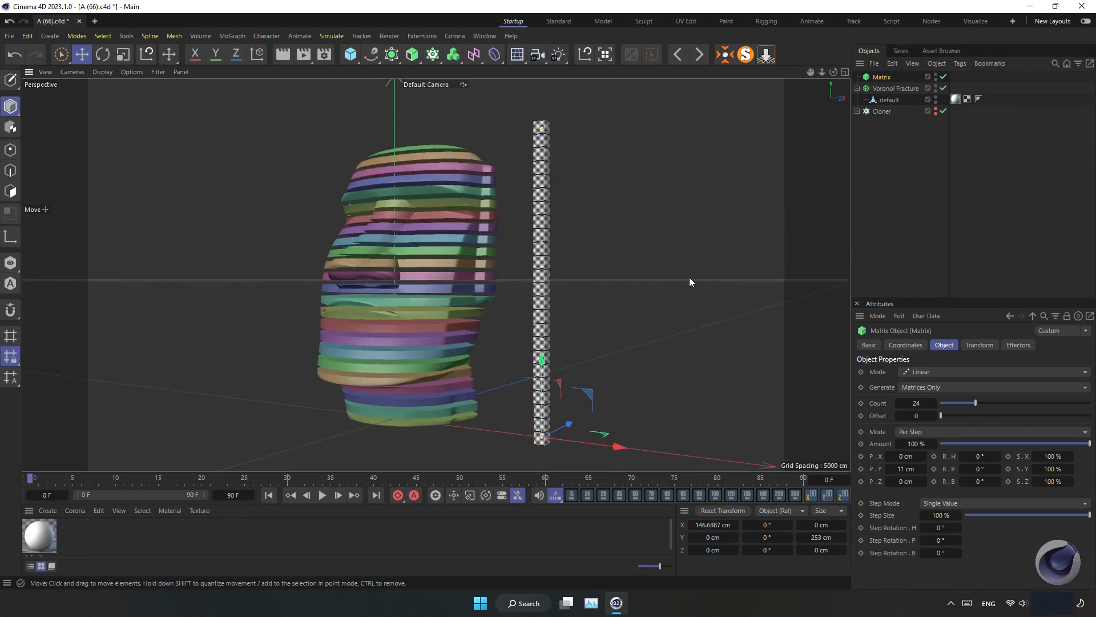
Add a Plain effector with the Voronoi Fracture selected
{"action": "left_click", "coordinate": [895, 88]}
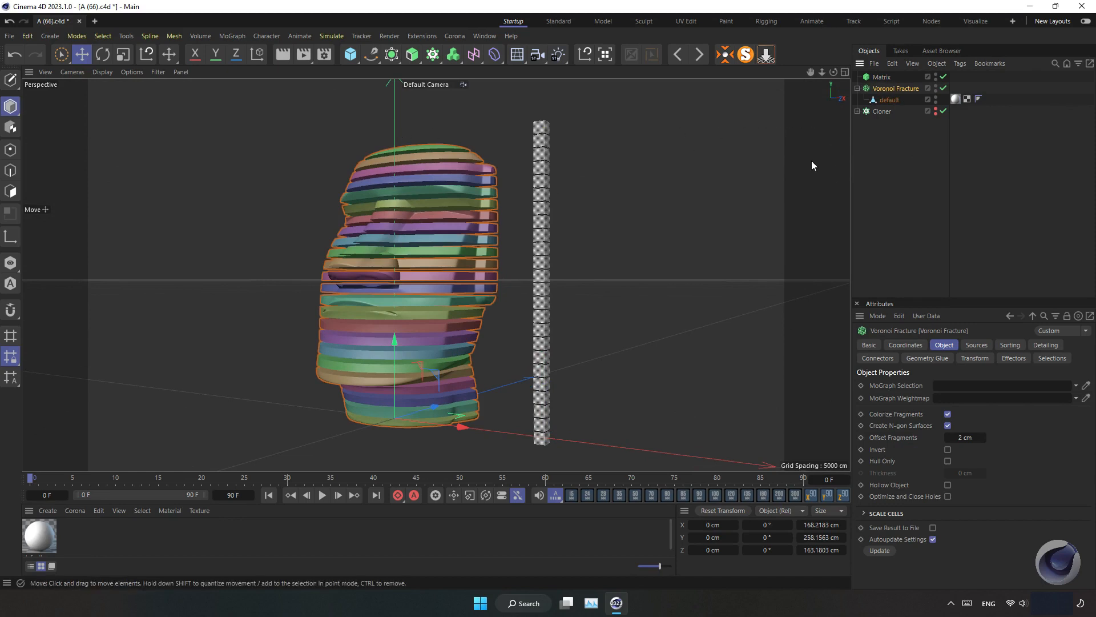
{"action": "left_click", "coordinate": [236, 36]}
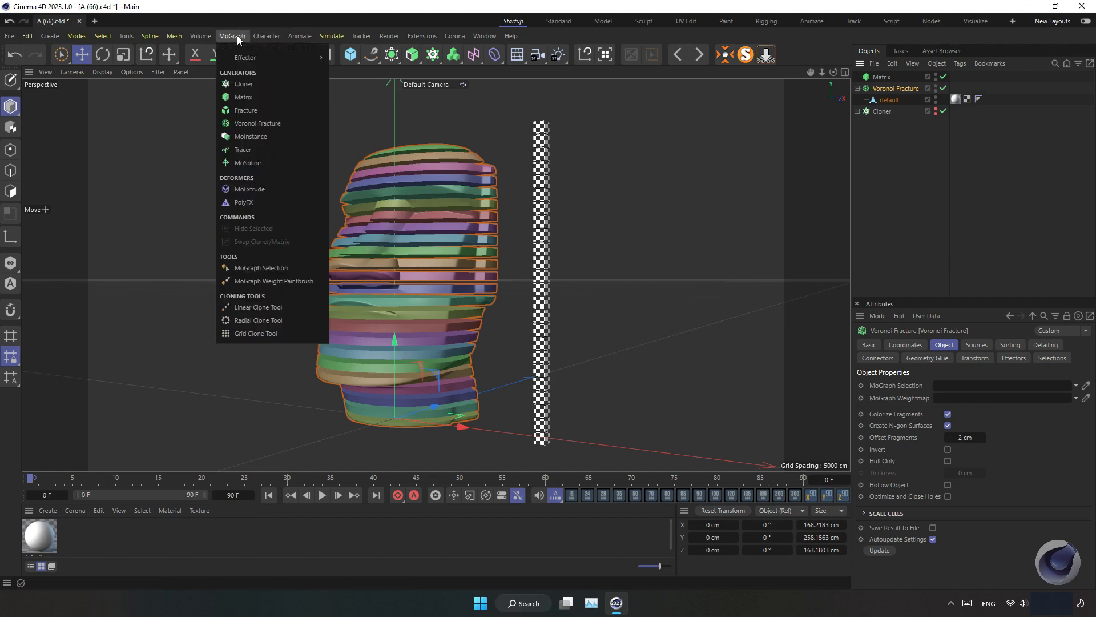
{"action": "mouse_move", "coordinate": [246, 57]}
{"action": "left_click", "coordinate": [366, 63]}
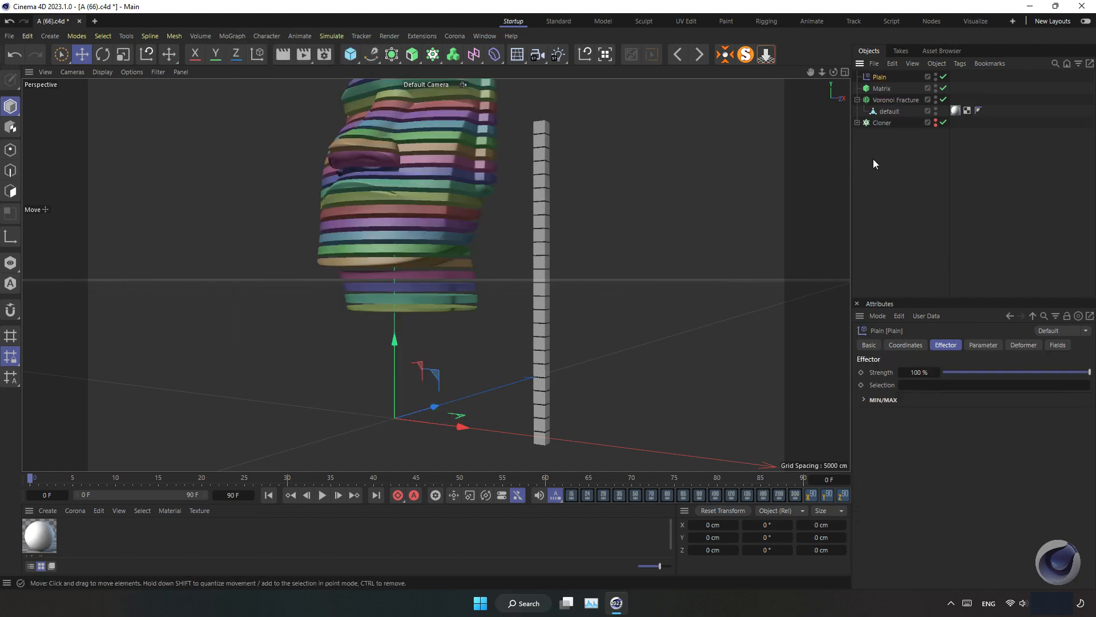
Add a Linear Field to the Plain effector and set its direction to Y+
{"action": "left_click", "coordinate": [984, 346]}
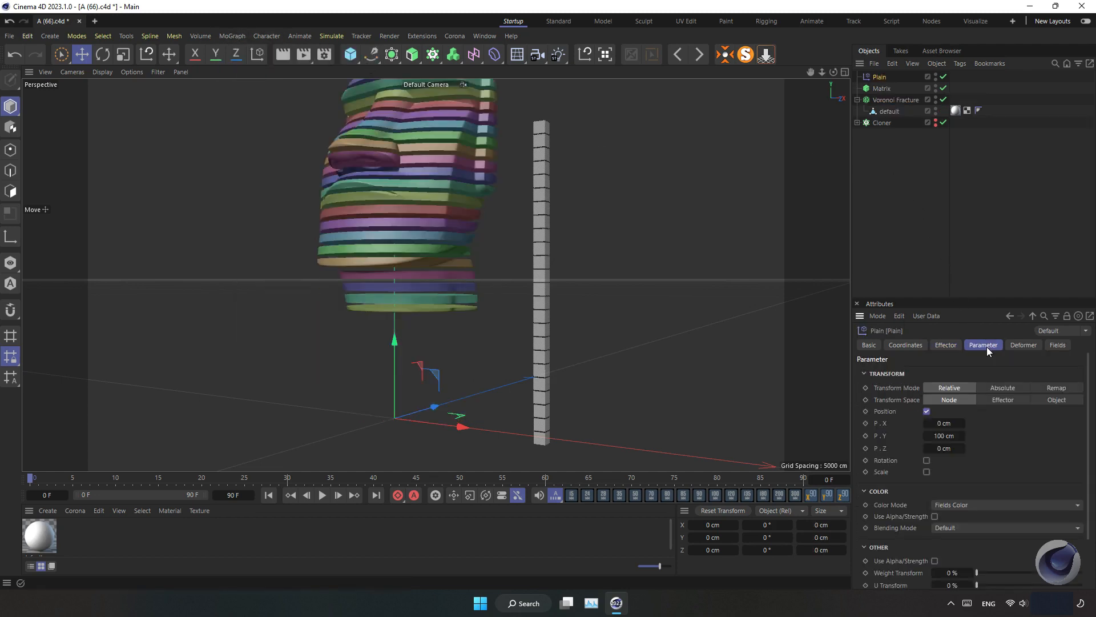
{"action": "left_click", "coordinate": [1055, 345]}
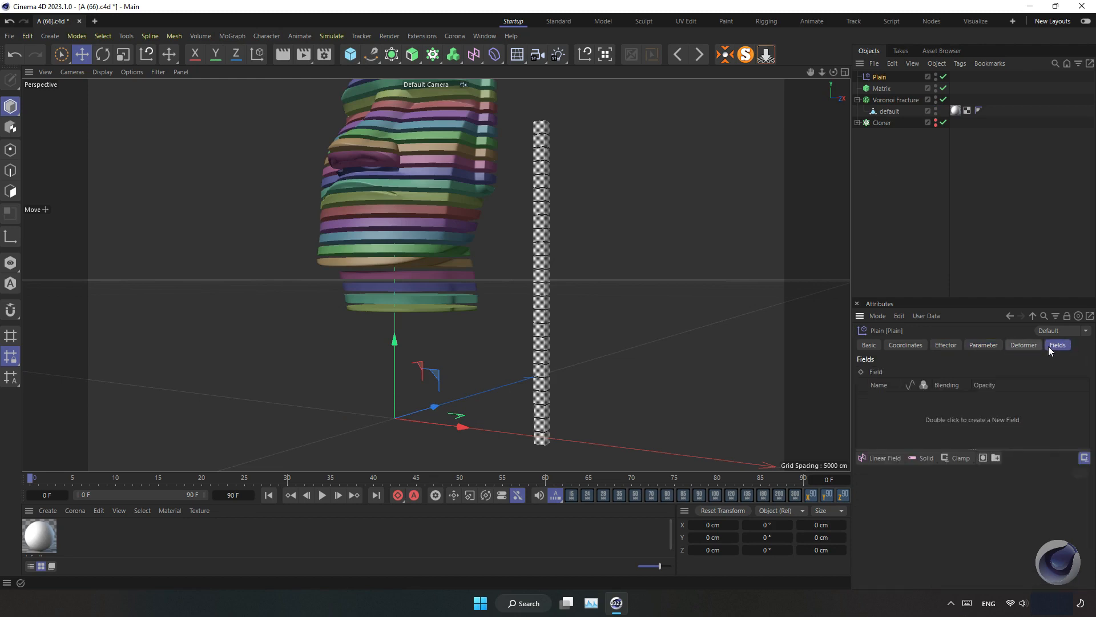
{"action": "left_click", "coordinate": [883, 457]}
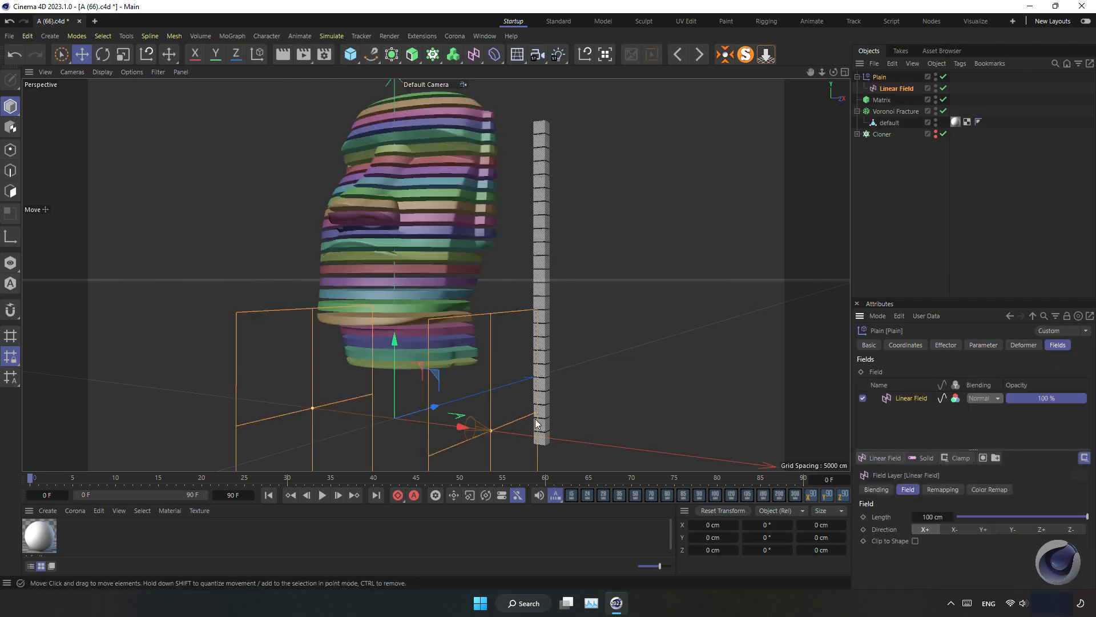
{"action": "left_click", "coordinate": [983, 529]}
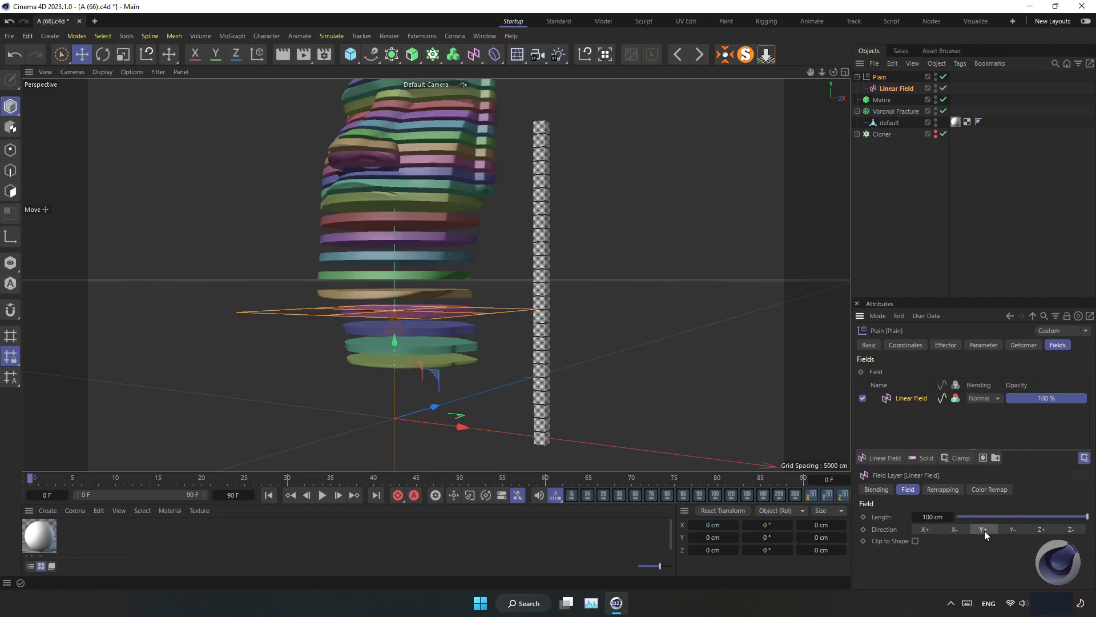
Move the Linear Field up above the head
{"action": "left_click_drag", "start_coordinate": [392, 359], "coordinate": [446, 189]}
{"action": "left_click_drag", "start_coordinate": [420, 273], "coordinate": [420, 183]}
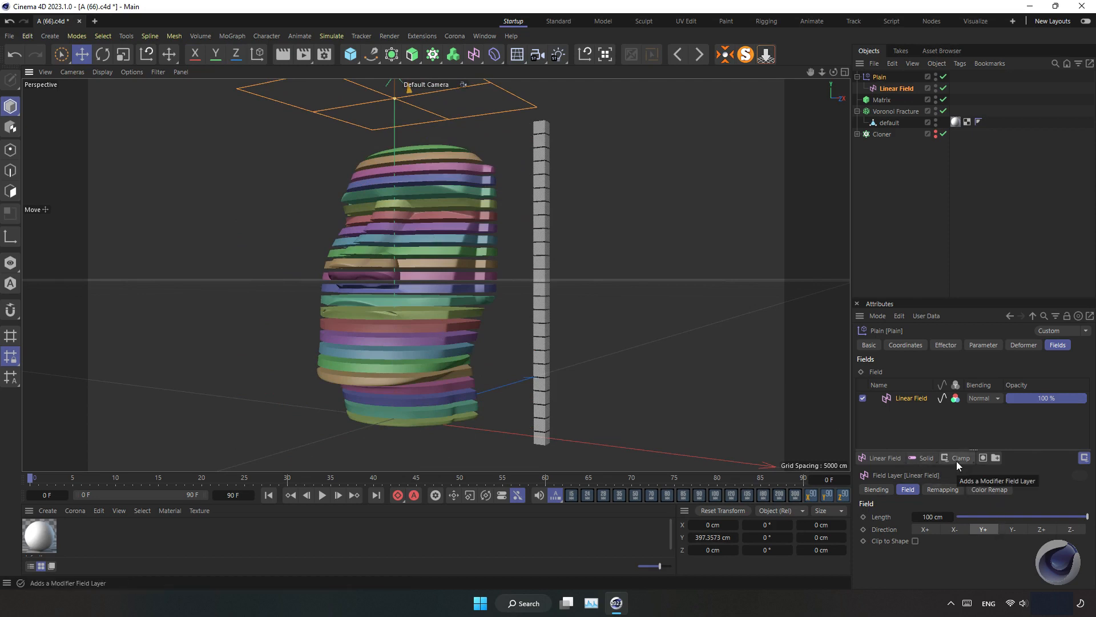
Add a Delay modifier layer to the Plain effector's fields
{"action": "left_click_drag", "start_coordinate": [957, 461], "coordinate": [983, 525]}
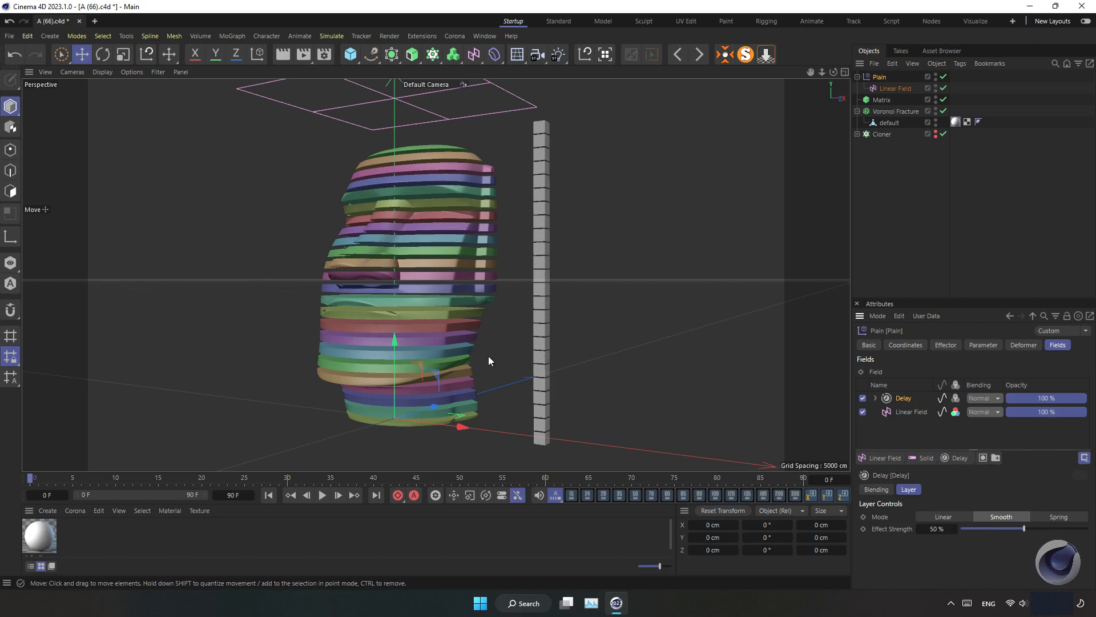
{"action": "mouse_move", "coordinate": [392, 353]}
{"action": "left_mouse_down"}
{"action": "mouse_move", "coordinate": [393, 458]}
{"action": "mouse_move", "coordinate": [395, 350]}
{"action": "left_mouse_up"}
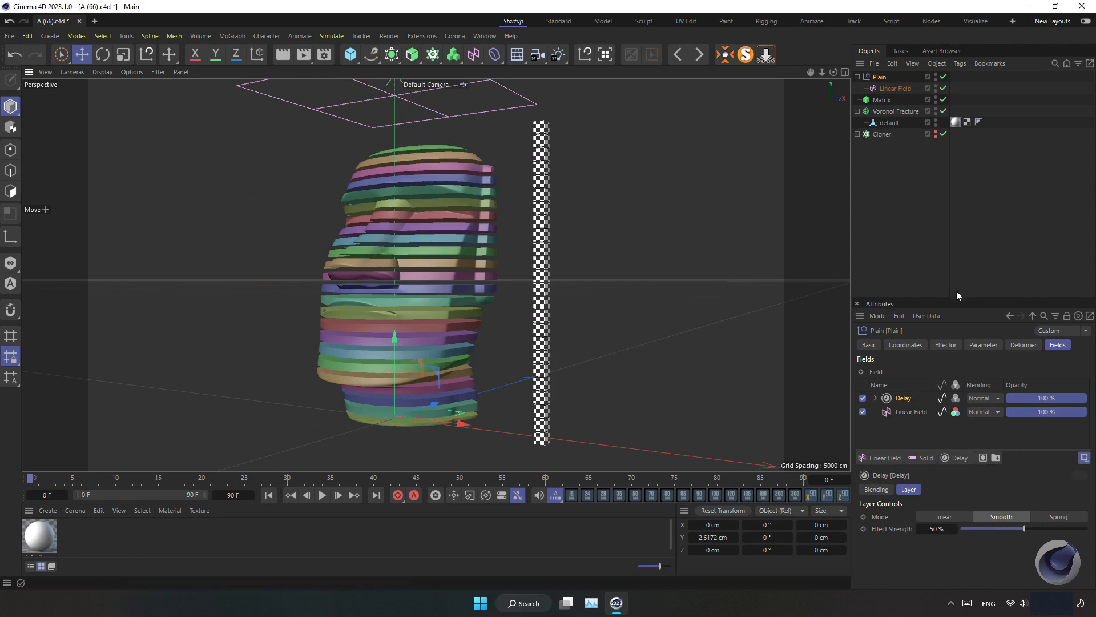
Lower the Plain effector's position Y parameter and move the effector below the head
{"action": "left_click", "coordinate": [951, 343]}
{"action": "left_click", "coordinate": [972, 346]}
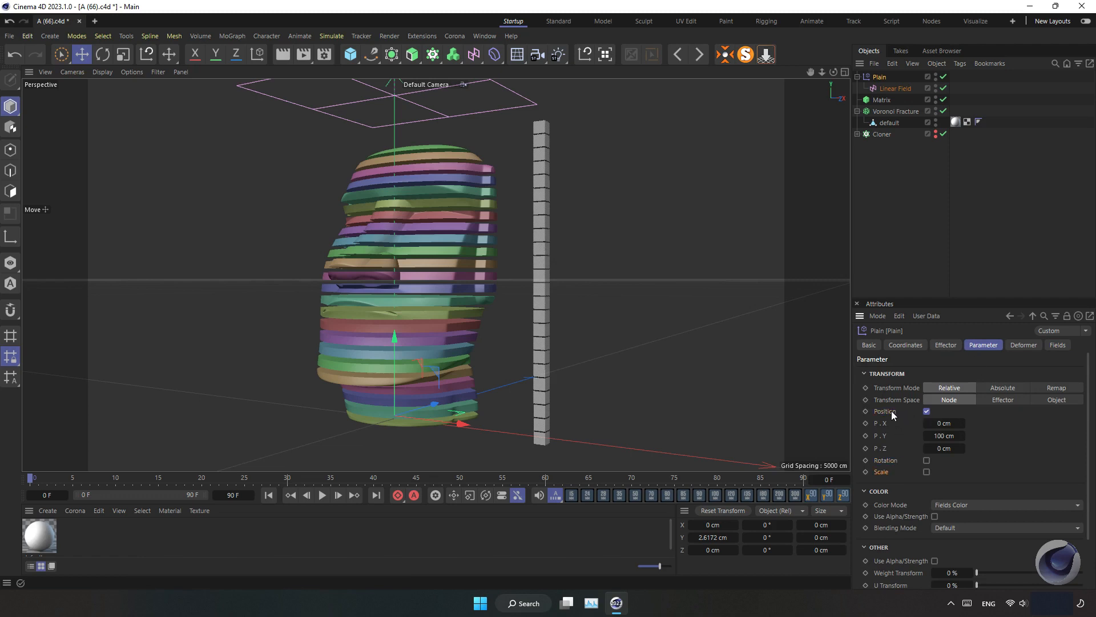
{"action": "left_click_drag", "start_coordinate": [945, 436], "coordinate": [926, 436]}
{"action": "left_click_drag", "start_coordinate": [394, 338], "coordinate": [390, 444]}
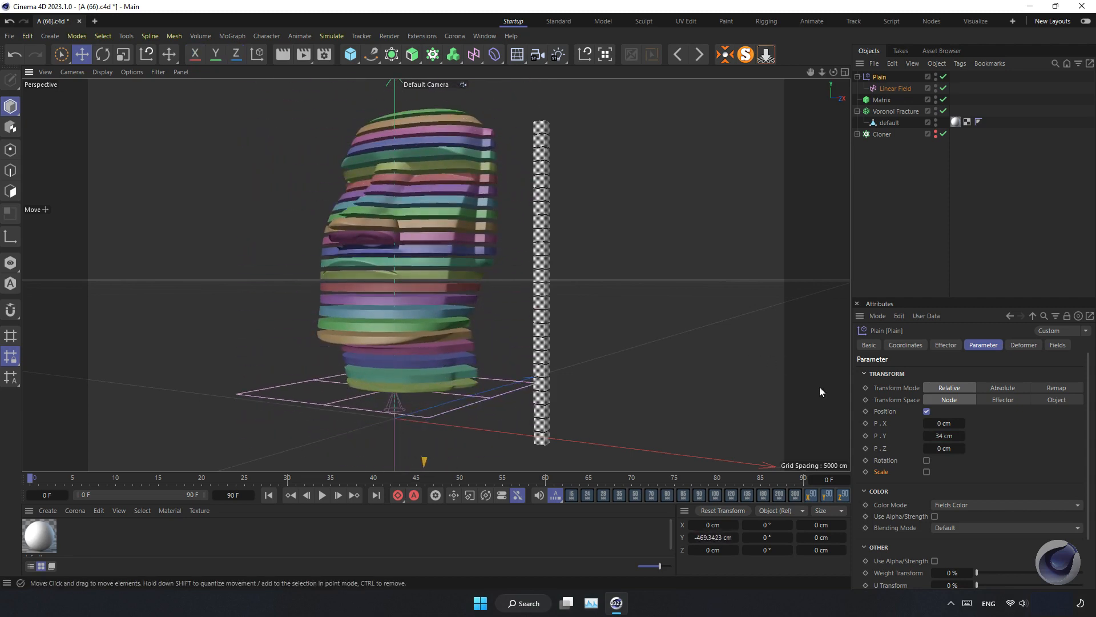
Disable Position on the Plain effector, enable Rotation, and set R.H to 360°
{"action": "left_click", "coordinate": [927, 411]}
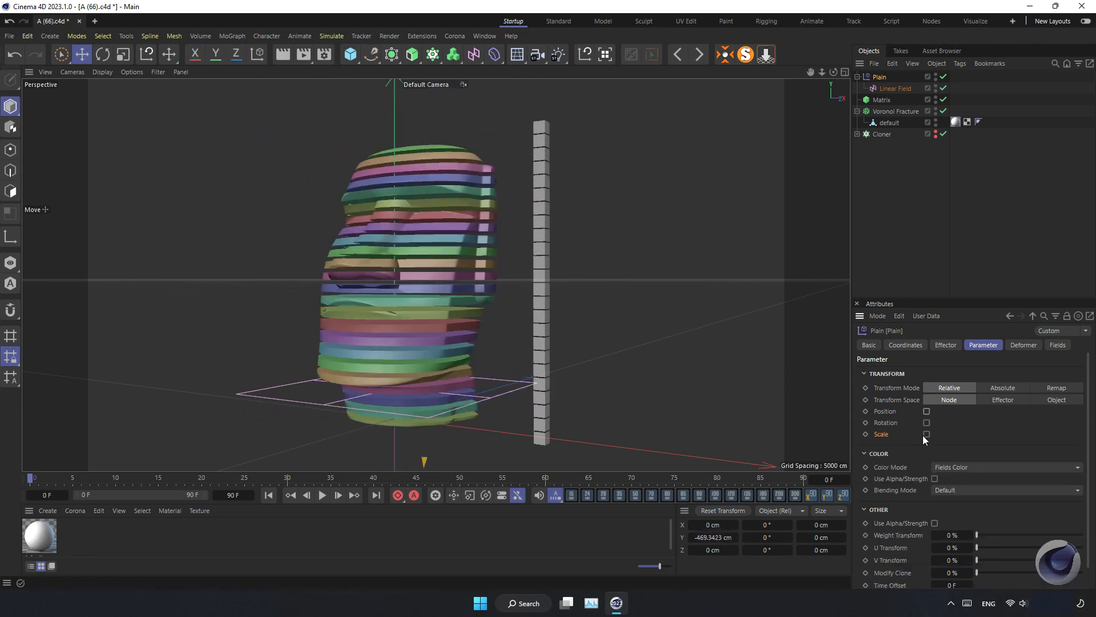
{"action": "left_click", "coordinate": [927, 423]}
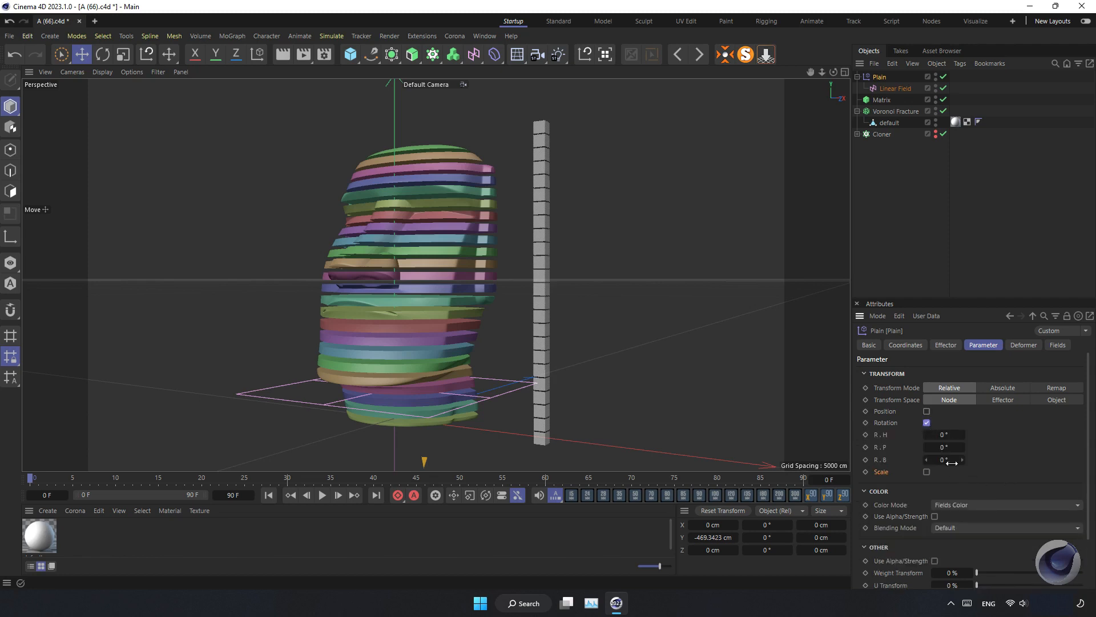
{"action": "left_click", "coordinate": [943, 434]}
{"action": "type", "text": "360"}
{"action": "key", "text": "Return"}
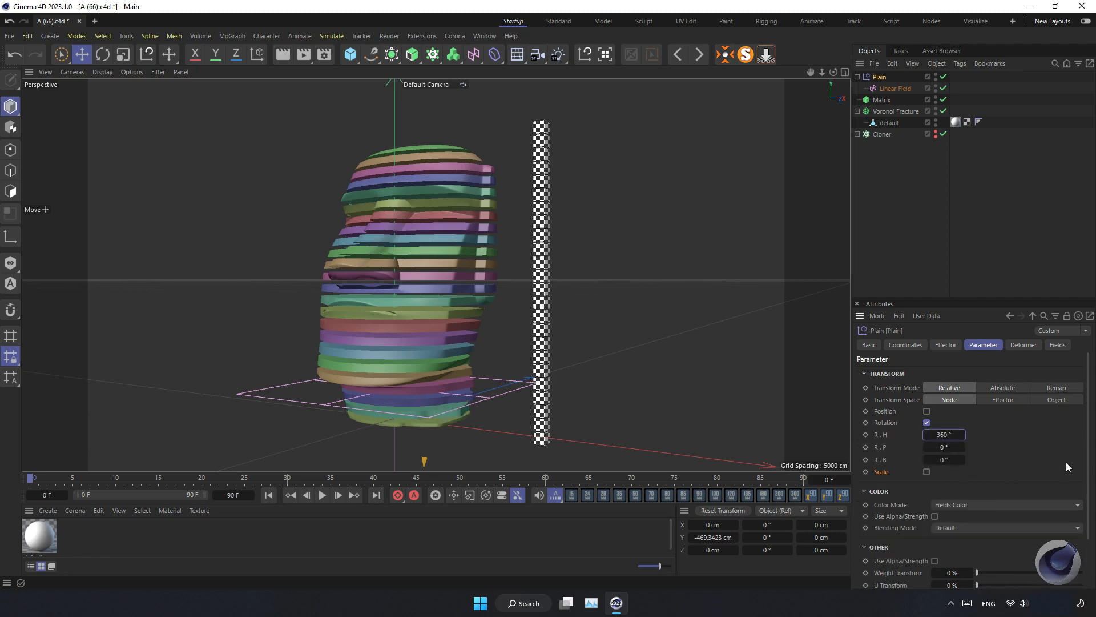
Move the Linear Field down to the base of the head
{"action": "scroll", "coordinate": [437, 419], "scroll_direction": "down", "scroll_amount": 4}
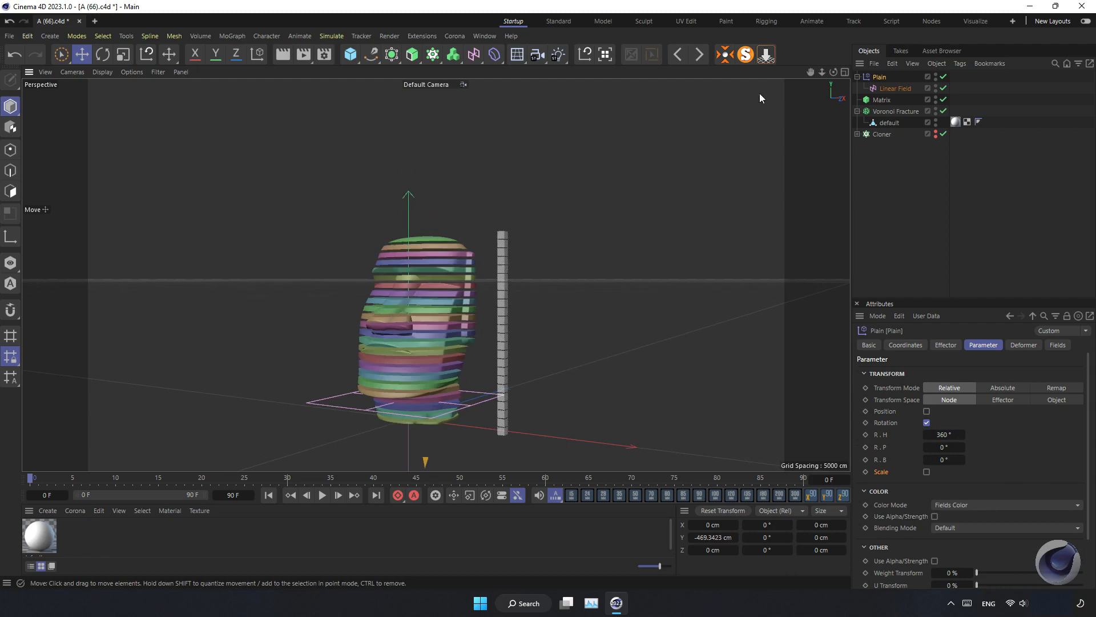
{"action": "left_click_drag", "start_coordinate": [812, 72], "coordinate": [789, 6]}
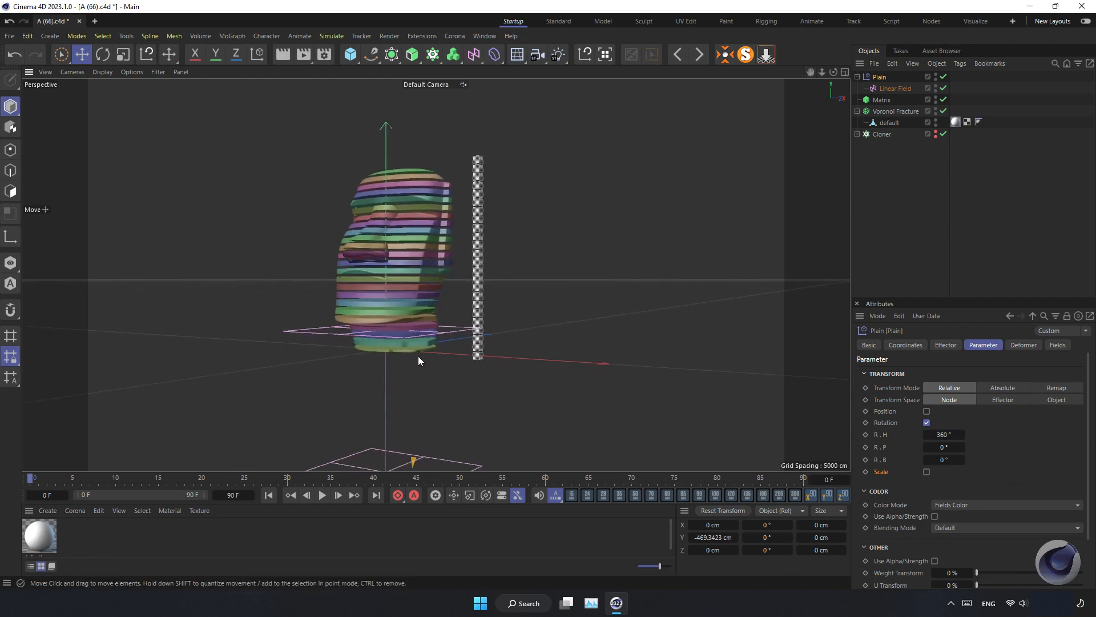
{"action": "scroll", "coordinate": [418, 355], "scroll_direction": "down", "scroll_amount": 3}
{"action": "left_click", "coordinate": [888, 88]}
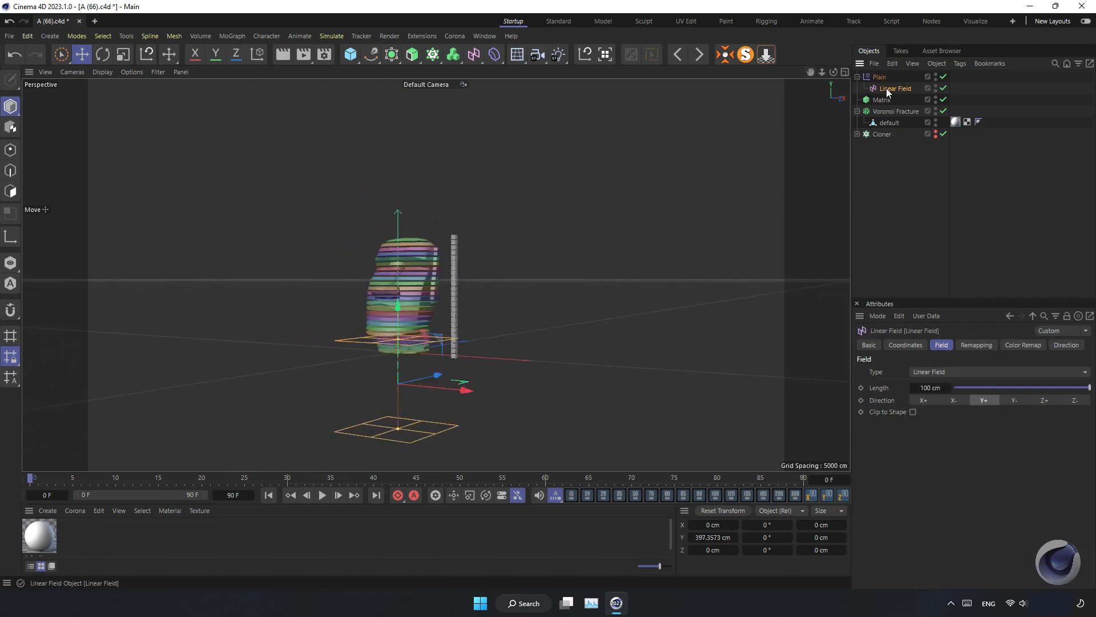
{"action": "scroll", "coordinate": [397, 354], "scroll_direction": "up", "scroll_amount": 5}
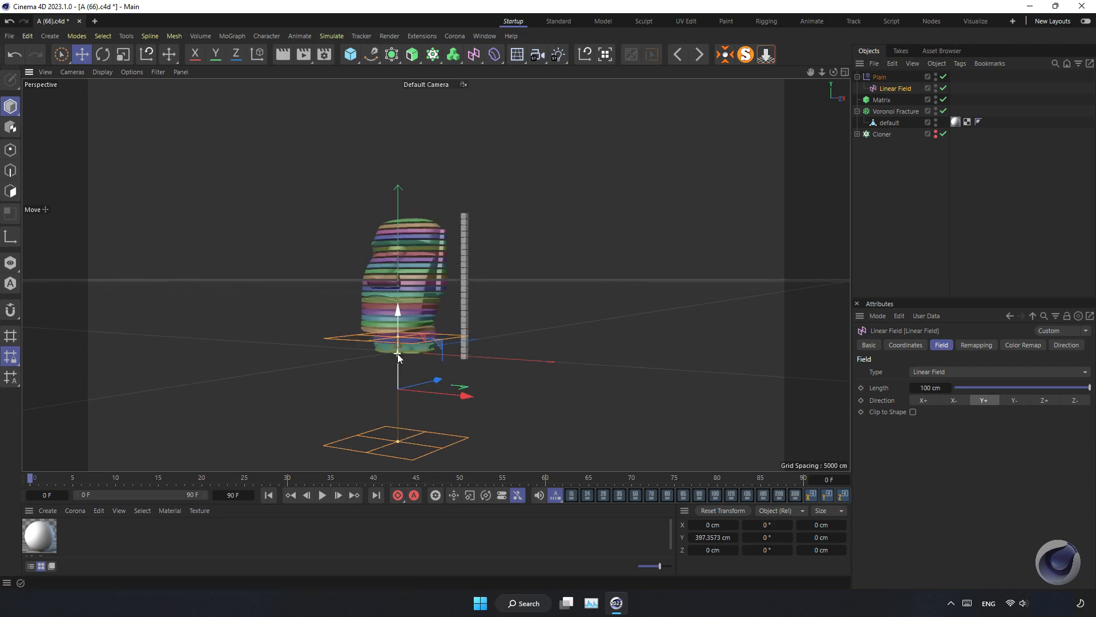
{"action": "left_click_drag", "start_coordinate": [400, 395], "coordinate": [451, 440]}
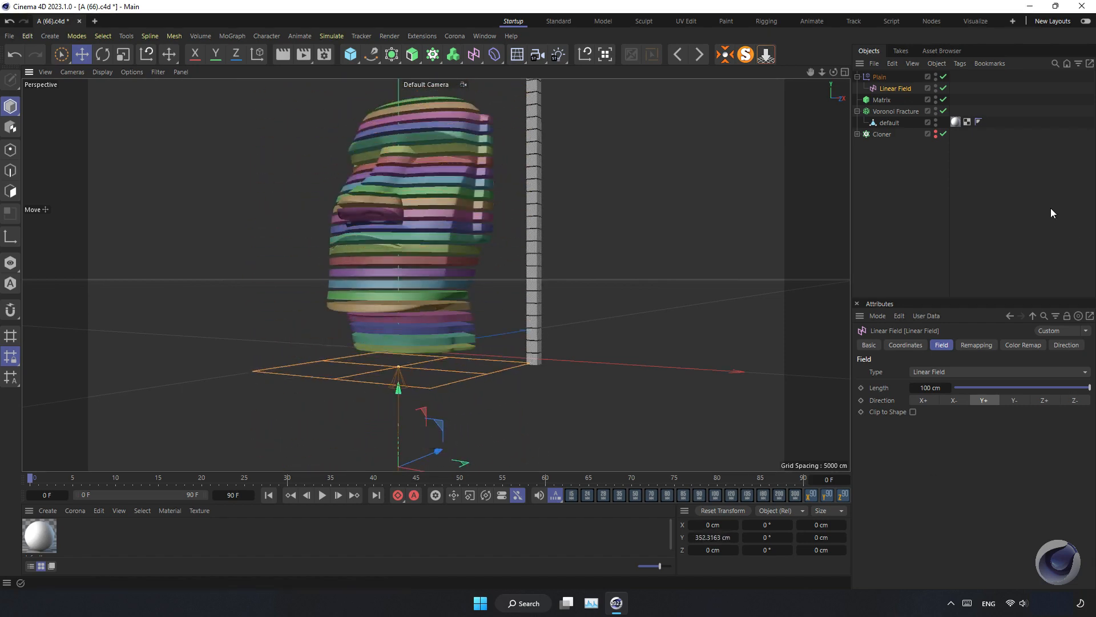
Set the Plain effector's Delay layer mode to Spring
{"action": "left_click", "coordinate": [884, 80]}
{"action": "left_click", "coordinate": [975, 344]}
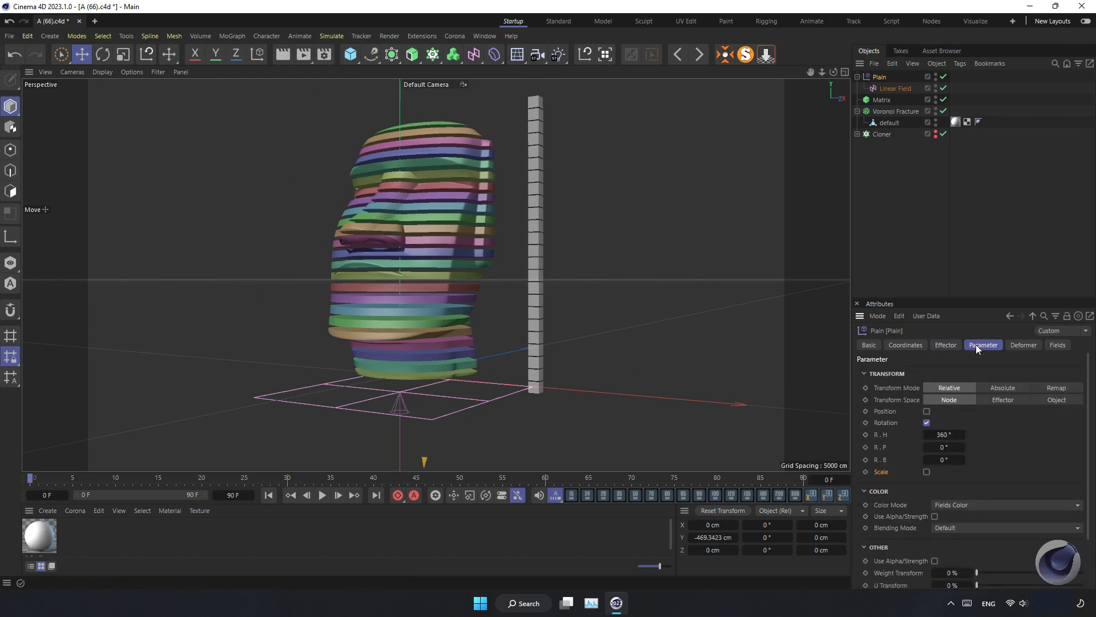
{"action": "left_click", "coordinate": [1048, 346]}
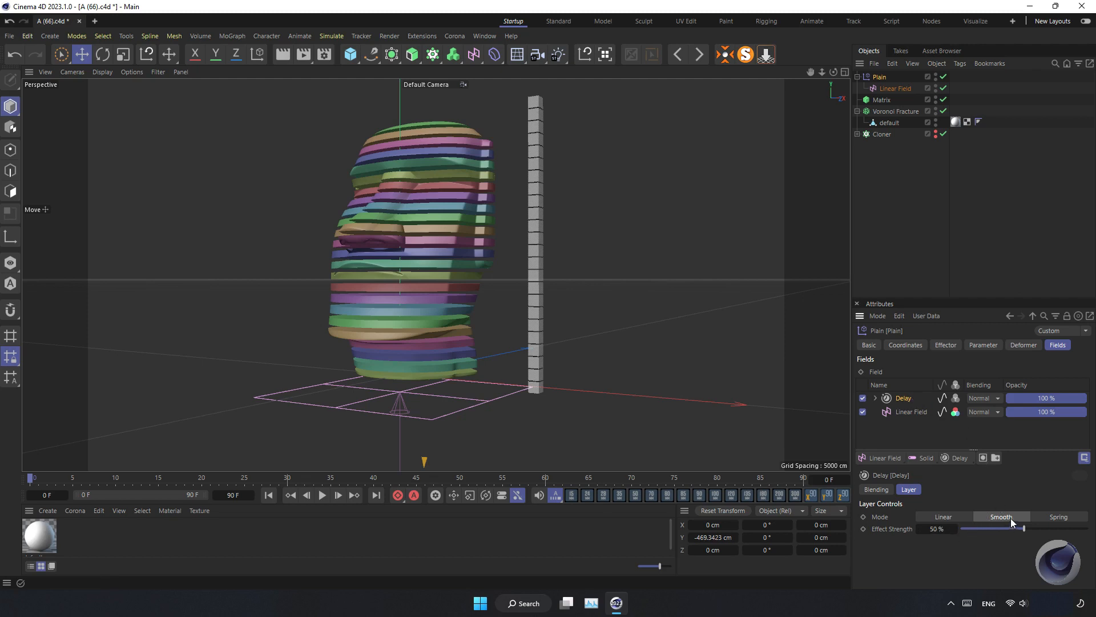
{"action": "left_click", "coordinate": [1048, 519]}
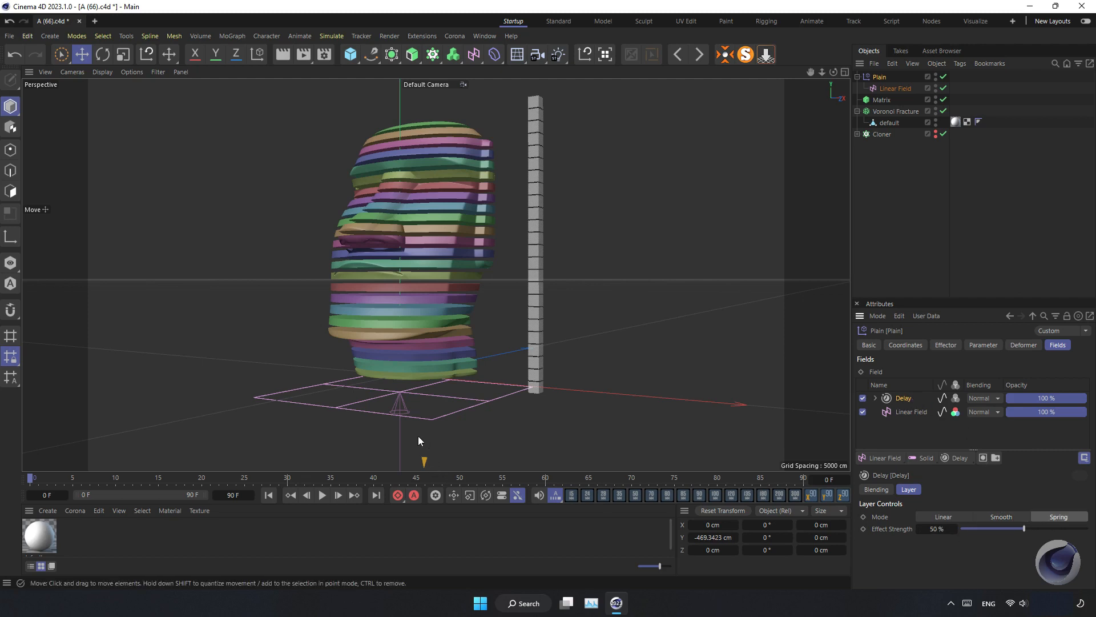
Nudge the Linear Field slightly lower
{"action": "left_click", "coordinate": [894, 88]}
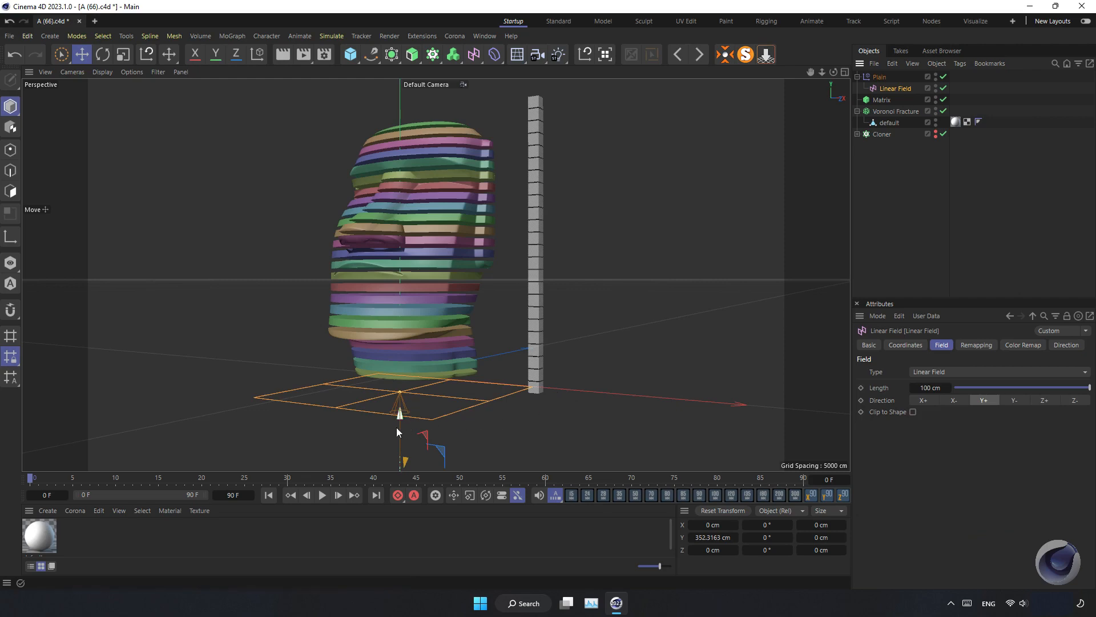
{"action": "left_click_drag", "start_coordinate": [396, 428], "coordinate": [513, 431]}
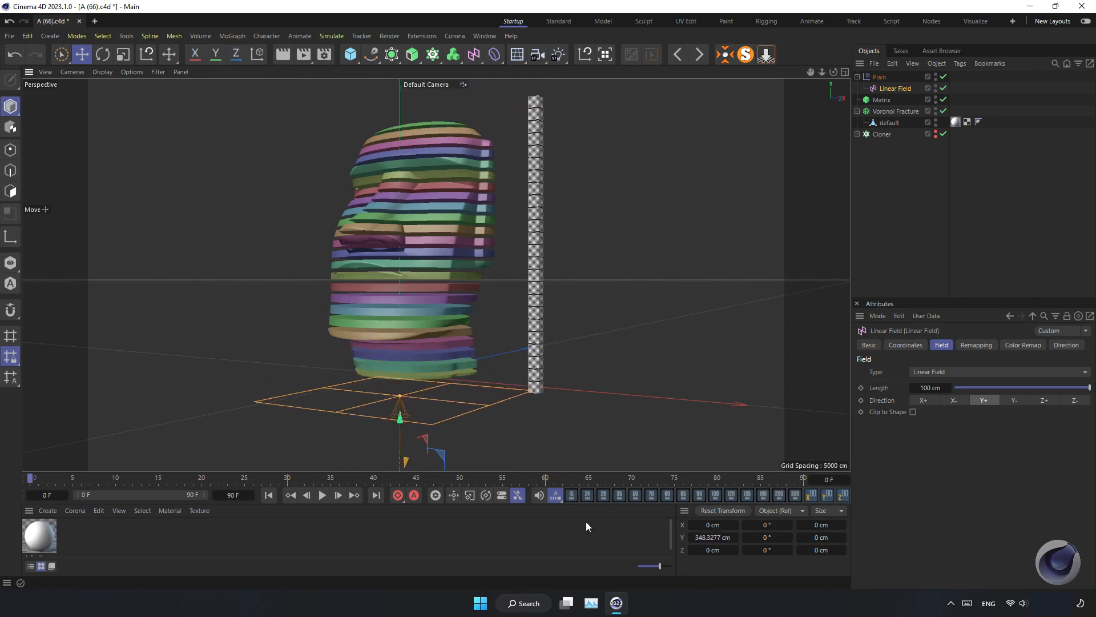
Animate the Linear Field rising from the base of the head at frame 0 to above the head at frame 90
{"action": "left_click", "coordinate": [398, 496]}
{"action": "left_click_drag", "start_coordinate": [34, 483], "coordinate": [800, 469]}
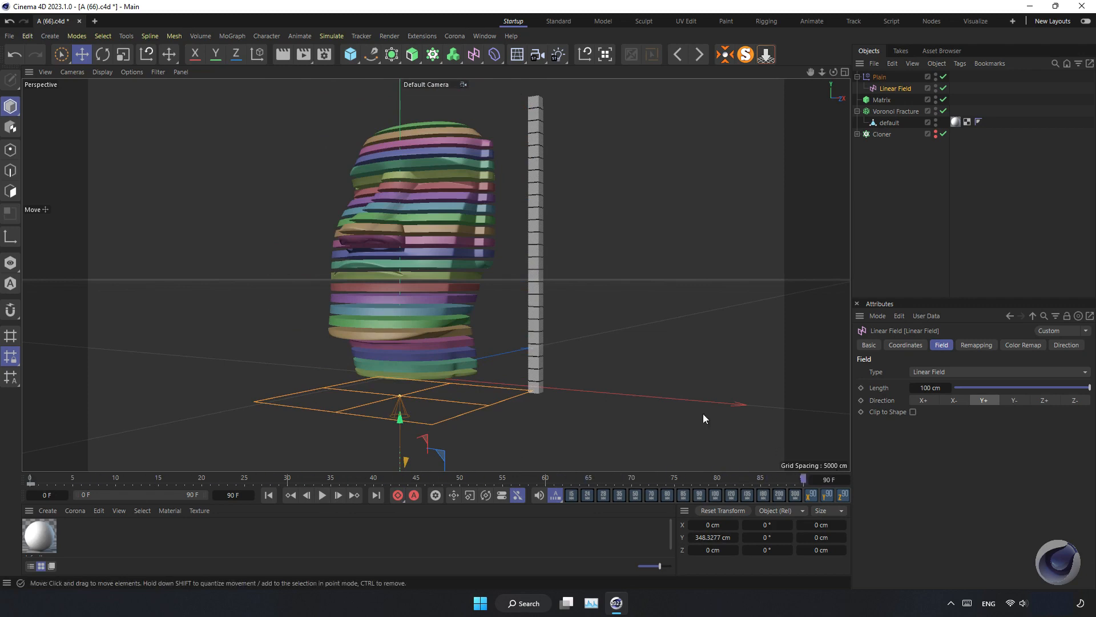
{"action": "left_click_drag", "start_coordinate": [400, 416], "coordinate": [400, 117]}
{"action": "mouse_move", "coordinate": [406, 246]}
{"action": "left_mouse_down"}
{"action": "mouse_move", "coordinate": [407, 201]}
{"action": "mouse_move", "coordinate": [407, 240]}
{"action": "left_mouse_up"}
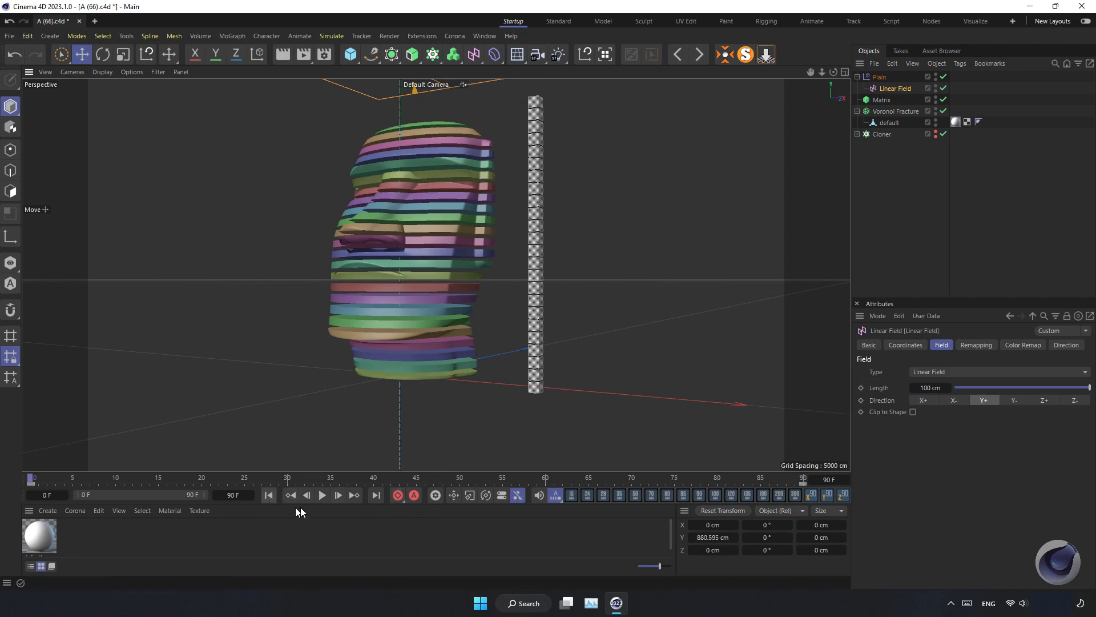
Preview the animation, extend the scene end to 131 F, and go back to the first frame
{"action": "left_click", "coordinate": [322, 495]}
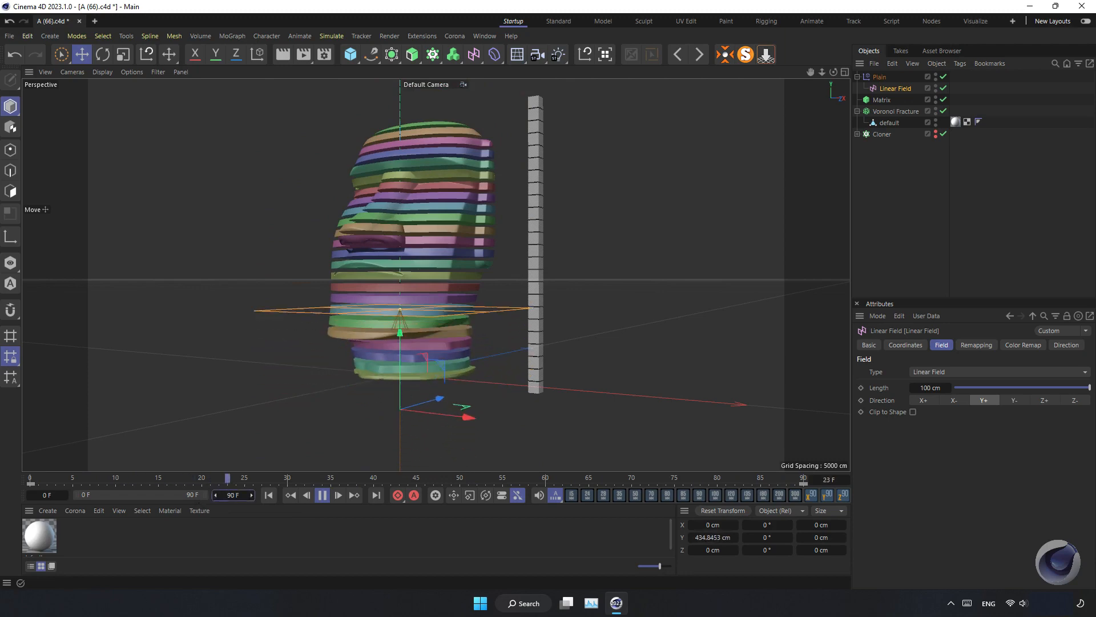
{"action": "left_click_drag", "start_coordinate": [198, 494], "coordinate": [200, 496]}
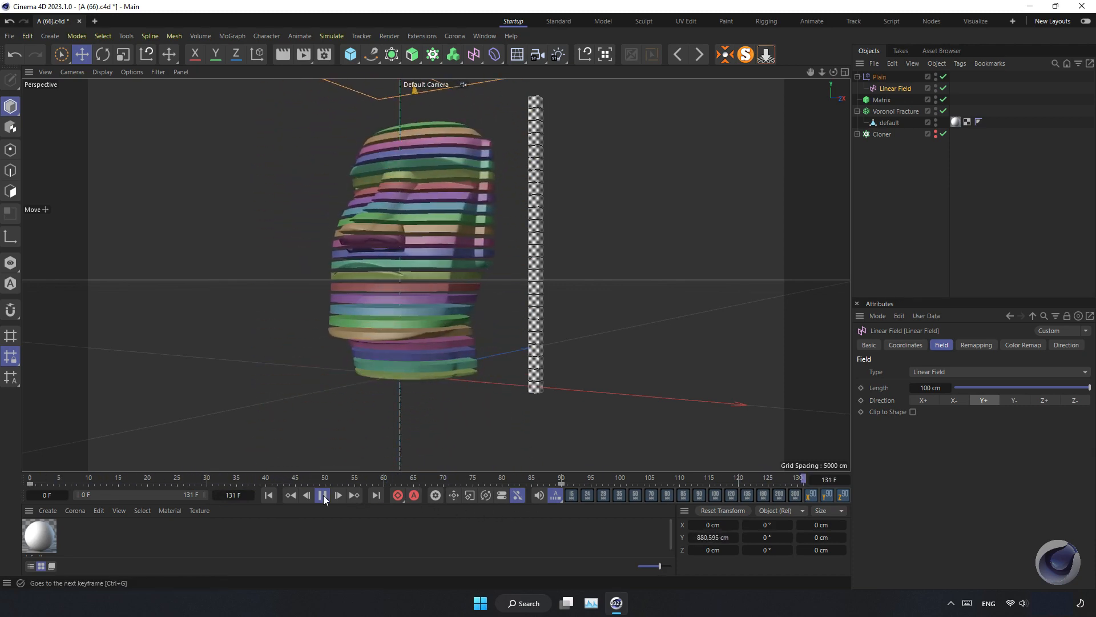
{"action": "left_click", "coordinate": [273, 494]}
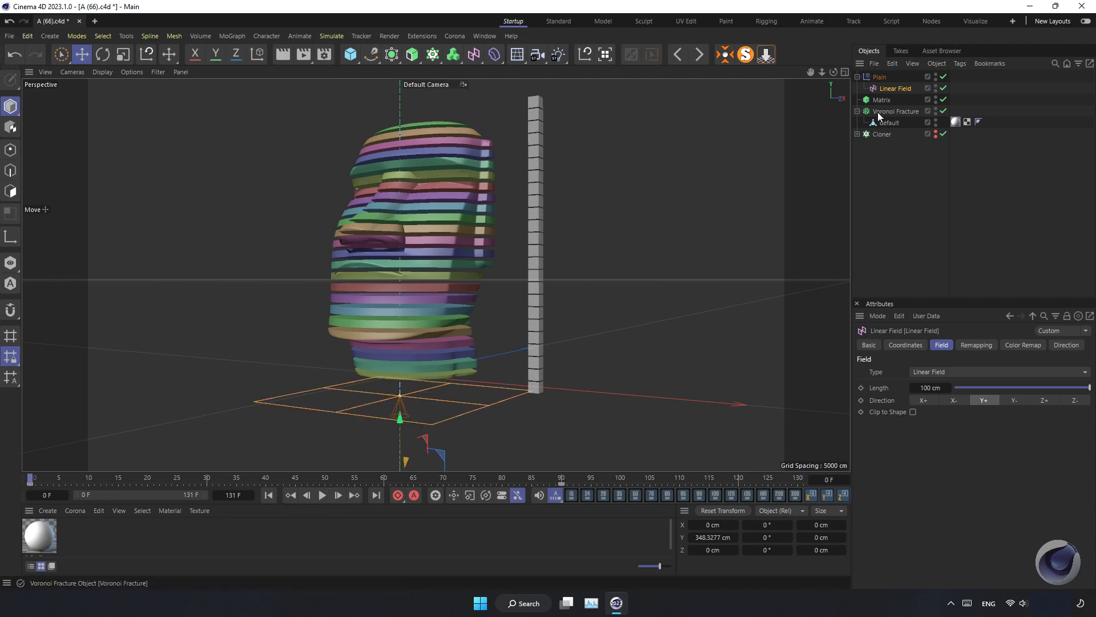
Collapse the Plain effector and hide the Matrix and Voronoi Fracture in the viewport
{"action": "left_click", "coordinate": [857, 77]}
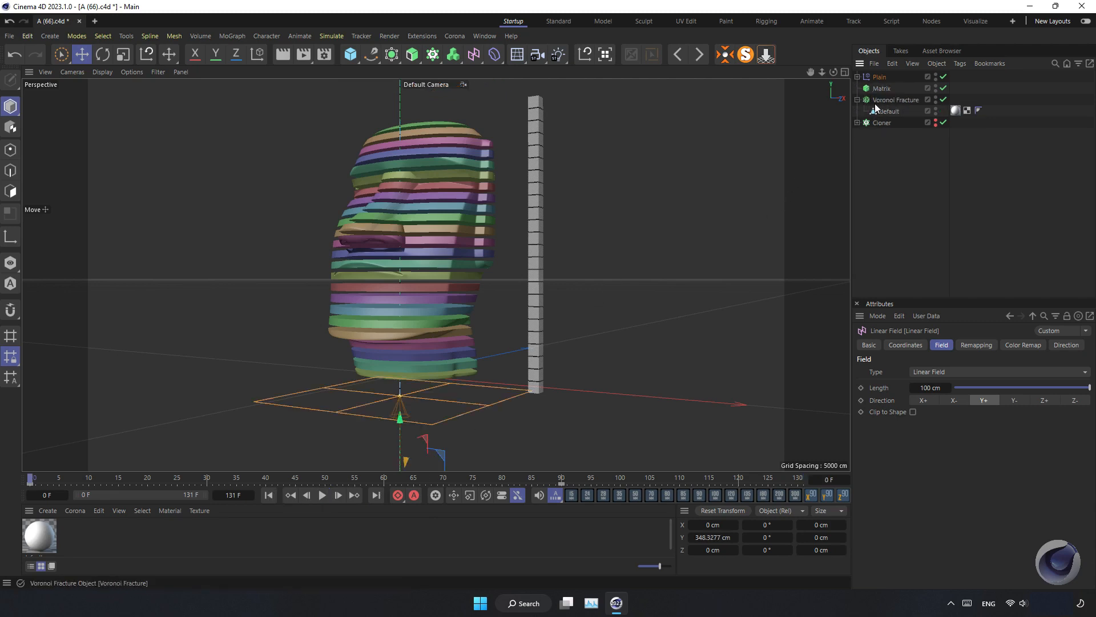
{"action": "left_click", "coordinate": [936, 86]}
{"action": "left_click", "coordinate": [936, 99]}
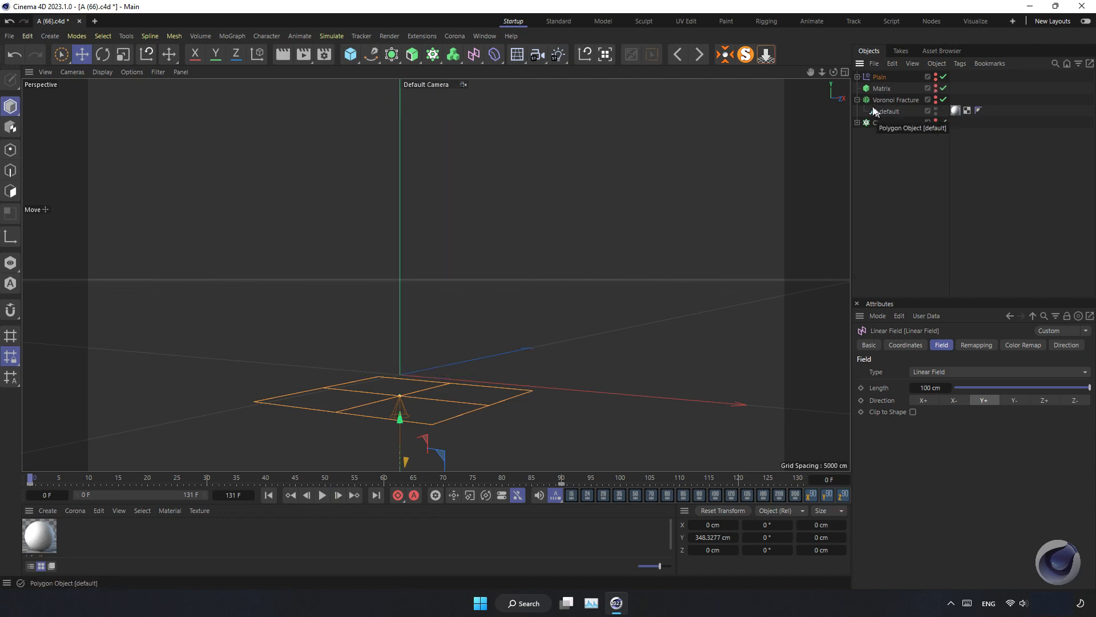
Move the default head mesh out of the Voronoi Fracture to the top of the object hierarchy
{"action": "left_click", "coordinate": [891, 112]}
{"action": "left_click_drag", "start_coordinate": [888, 114], "coordinate": [892, 76]}
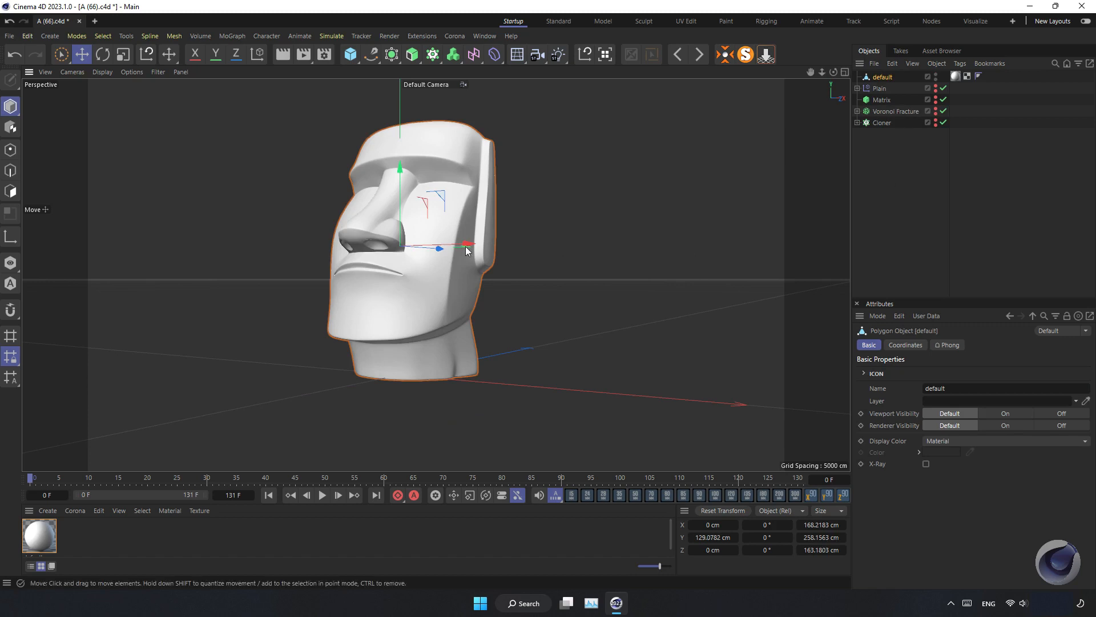
Add a Torus primitive to the scene
{"action": "middle_click_drag", "start_coordinate": [464, 246], "coordinate": [490, 289], "text": "alt"}
{"action": "left_click_drag", "start_coordinate": [468, 247], "coordinate": [469, 319], "text": "alt"}
{"action": "right_click_drag", "start_coordinate": [469, 317], "coordinate": [470, 317], "text": "alt"}
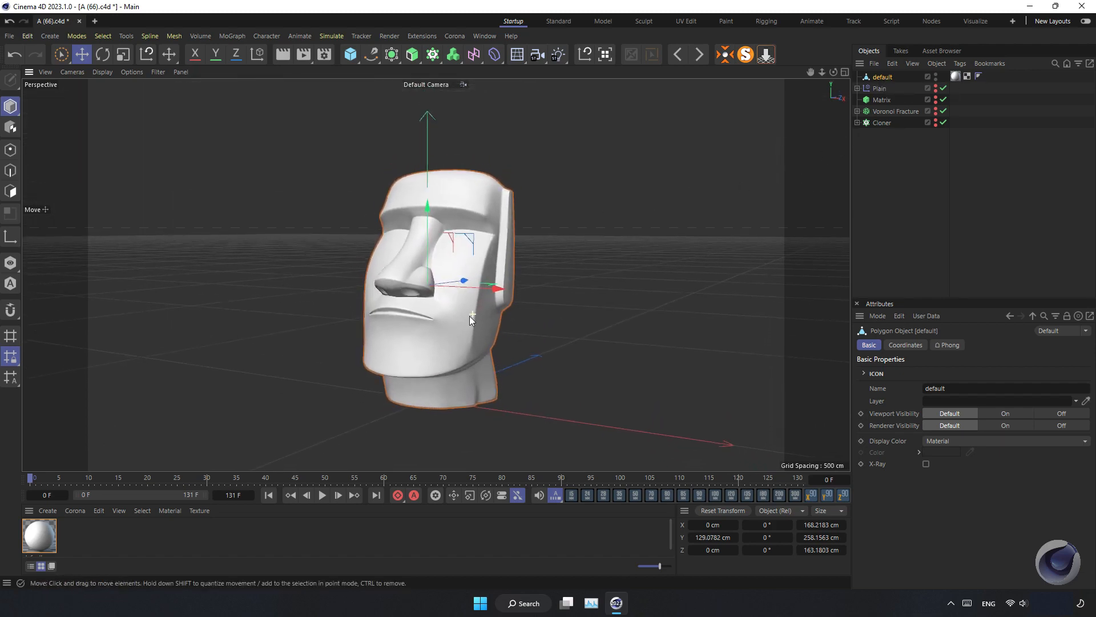
{"action": "mouse_move", "coordinate": [481, 265]}
{"action": "right_mouse_down", "text": "alt"}
{"action": "mouse_move", "coordinate": [522, 255]}
{"action": "mouse_move", "coordinate": [484, 267]}
{"action": "right_mouse_up", "text": "alt"}
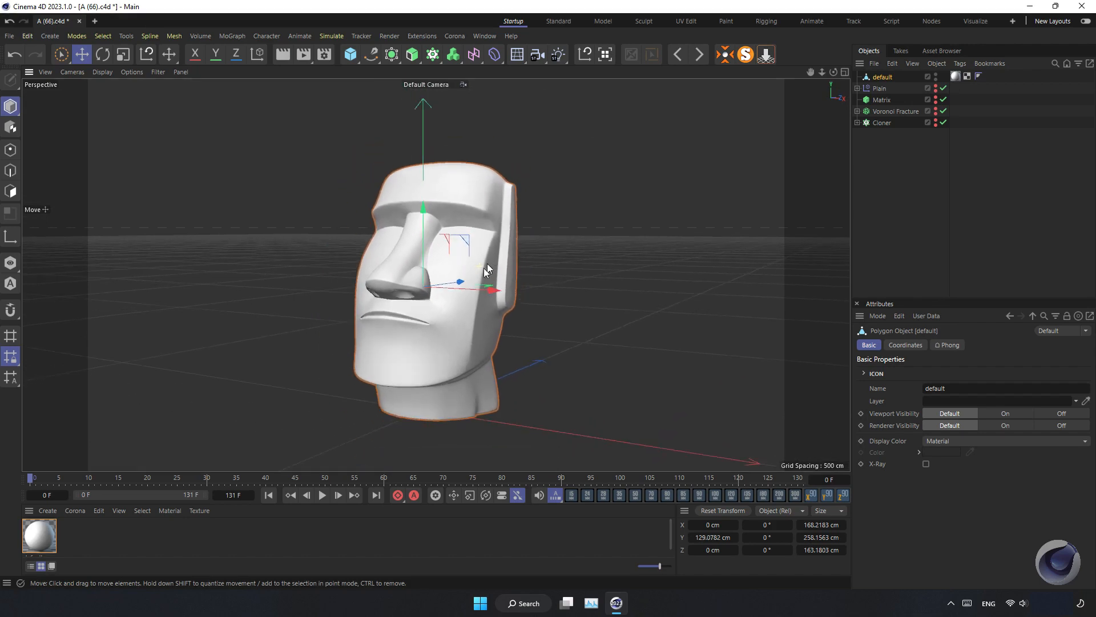
{"action": "left_click_drag", "start_coordinate": [486, 270], "coordinate": [458, 299], "text": "alt"}
{"action": "middle_click_drag", "start_coordinate": [459, 314], "coordinate": [442, 301], "text": "alt"}
{"action": "right_click_drag", "start_coordinate": [442, 302], "coordinate": [447, 330], "text": "alt"}
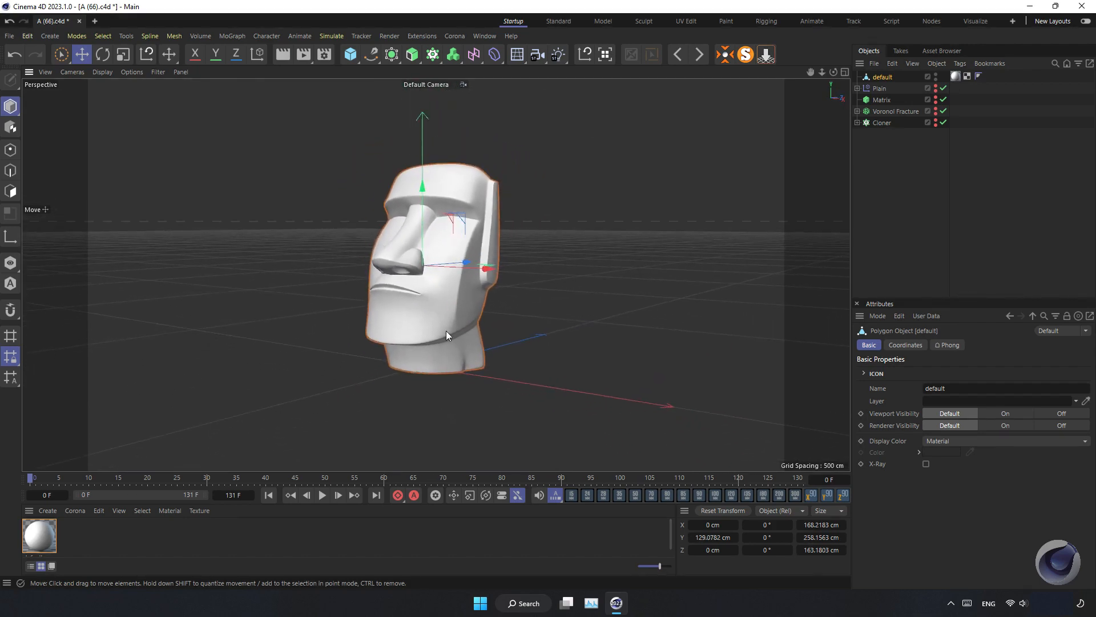
{"action": "middle_click_drag", "start_coordinate": [446, 330], "coordinate": [440, 322], "text": "alt"}
{"action": "right_click_drag", "start_coordinate": [440, 322], "coordinate": [436, 327], "text": "alt"}
{"action": "mouse_move", "coordinate": [436, 327]}
{"action": "middle_mouse_down", "text": "alt"}
{"action": "mouse_move", "coordinate": [447, 323]}
{"action": "mouse_move", "coordinate": [436, 344]}
{"action": "middle_mouse_up", "text": "alt"}
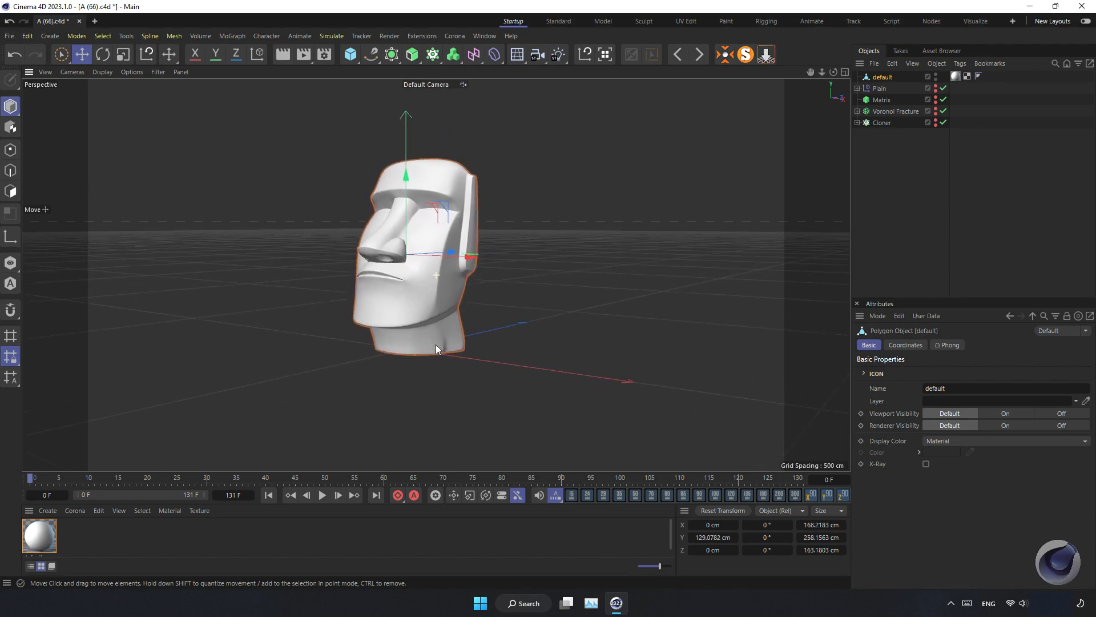
{"action": "mouse_move", "coordinate": [452, 243]}
{"action": "left_mouse_down", "text": "alt"}
{"action": "mouse_move", "coordinate": [533, 234]}
{"action": "mouse_move", "coordinate": [523, 268]}
{"action": "mouse_move", "coordinate": [449, 260]}
{"action": "mouse_move", "coordinate": [459, 248]}
{"action": "left_mouse_up", "text": "alt"}
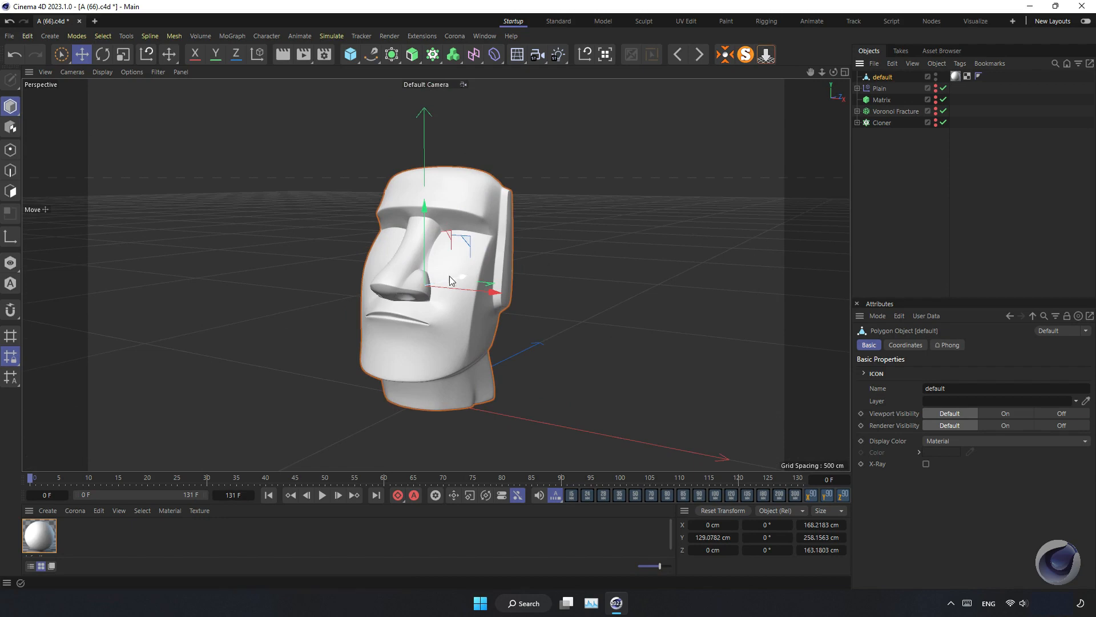
{"action": "scroll", "coordinate": [438, 317], "scroll_direction": "up", "scroll_amount": 4}
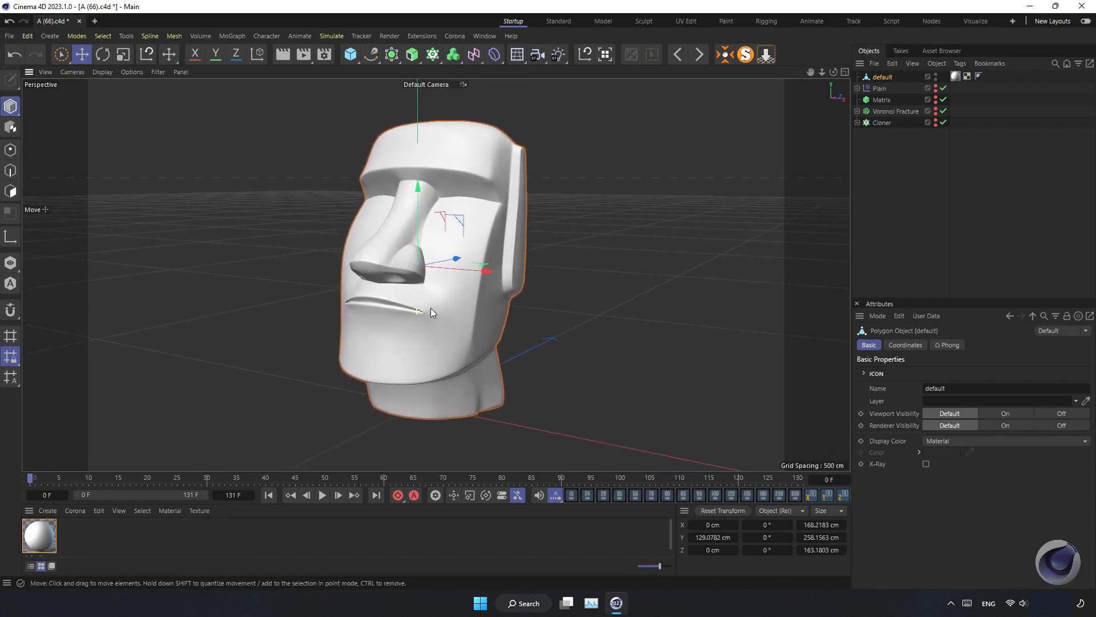
{"action": "scroll", "coordinate": [428, 280], "scroll_direction": "up", "scroll_amount": 2}
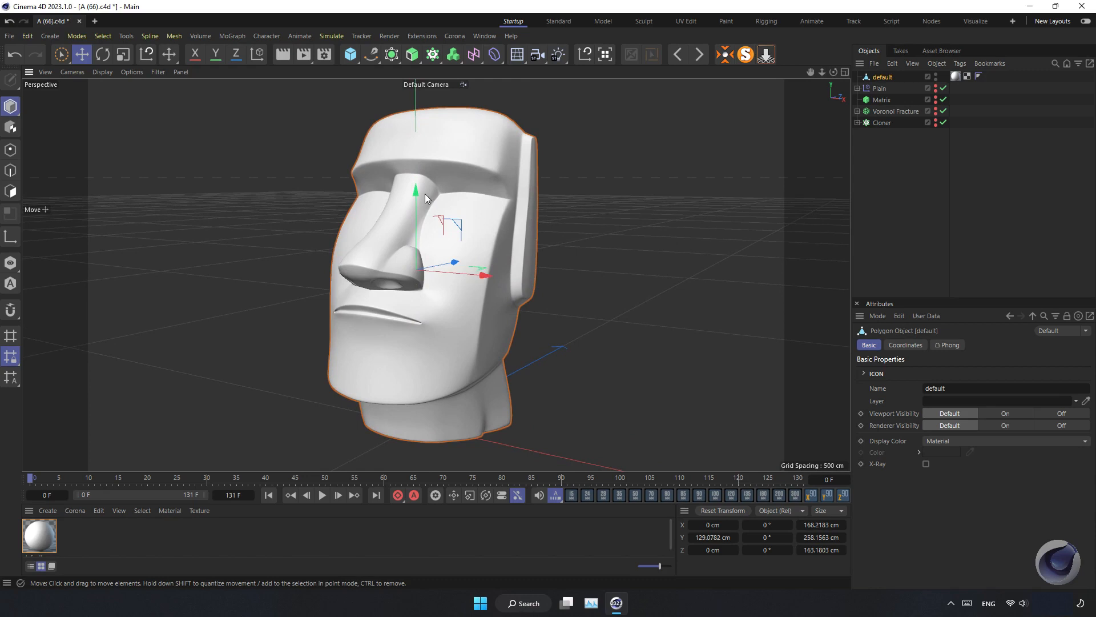
{"action": "left_click", "coordinate": [354, 55]}
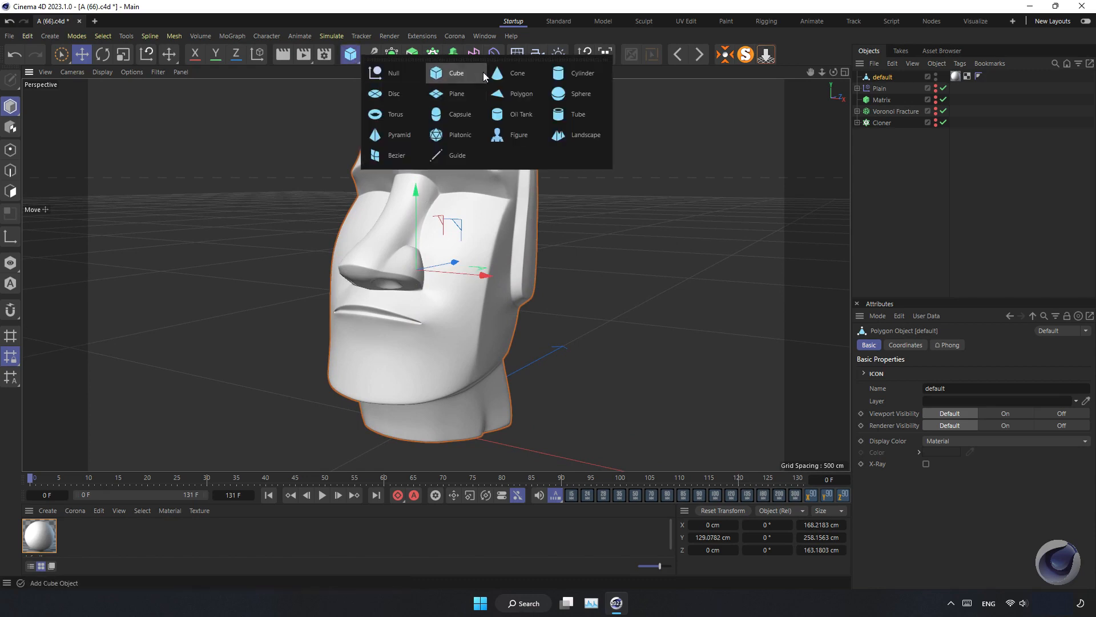
{"action": "left_click", "coordinate": [398, 115]}
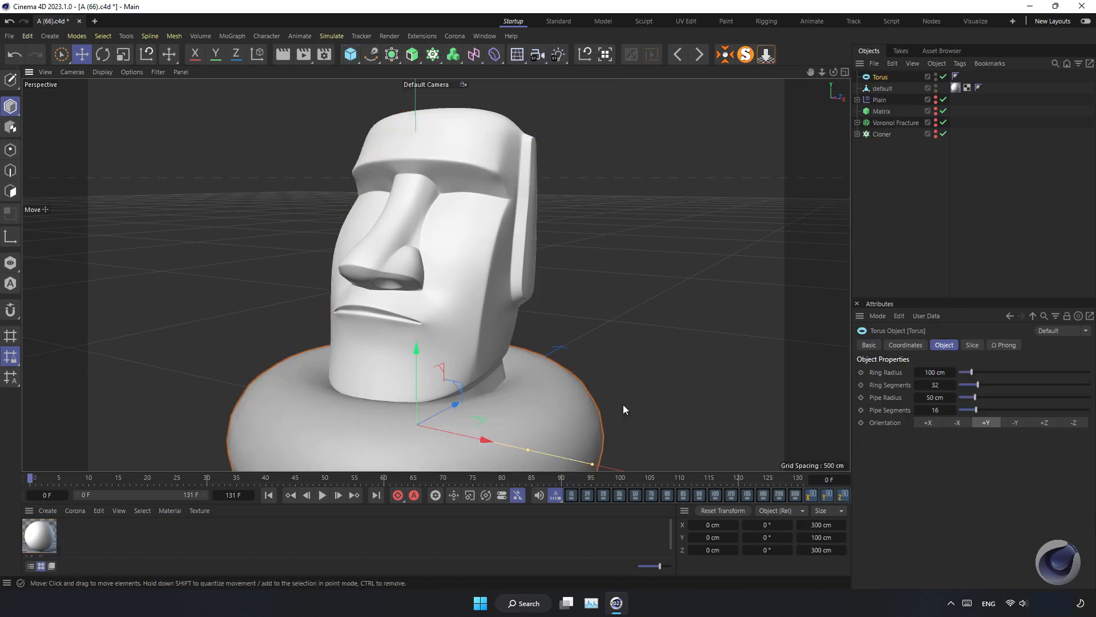
Rotate the torus 90° to stand upright and raise it to head height
{"action": "left_click", "coordinate": [826, 496]}
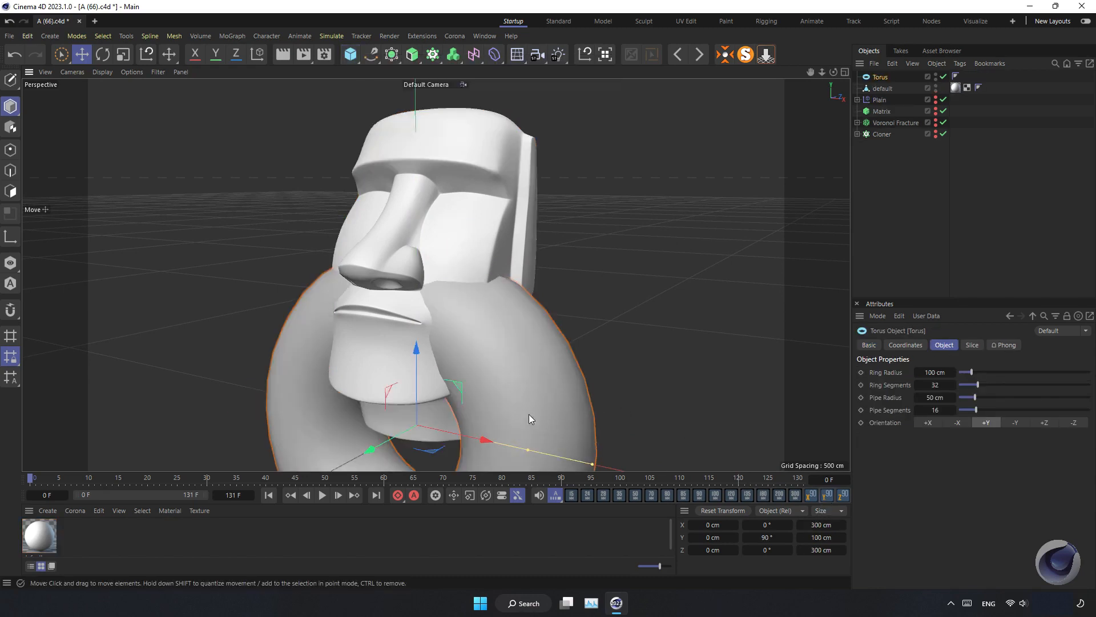
{"action": "left_click_drag", "start_coordinate": [423, 410], "coordinate": [444, 215]}
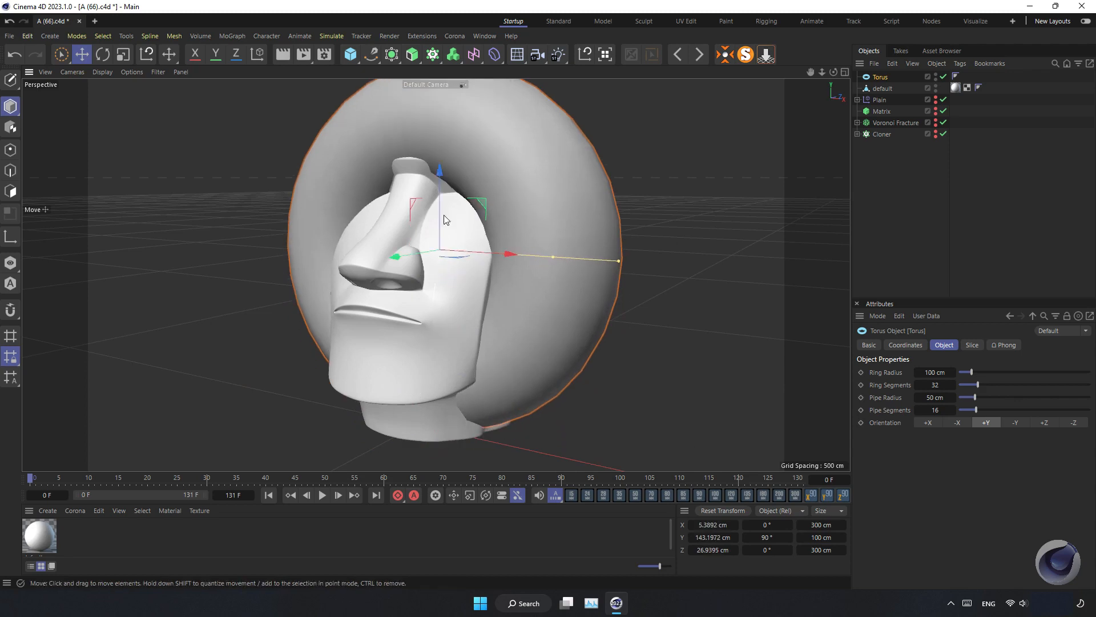
Scale the torus down to about 116 cm and move it beside the head as an ear
{"action": "left_click", "coordinate": [123, 54]}
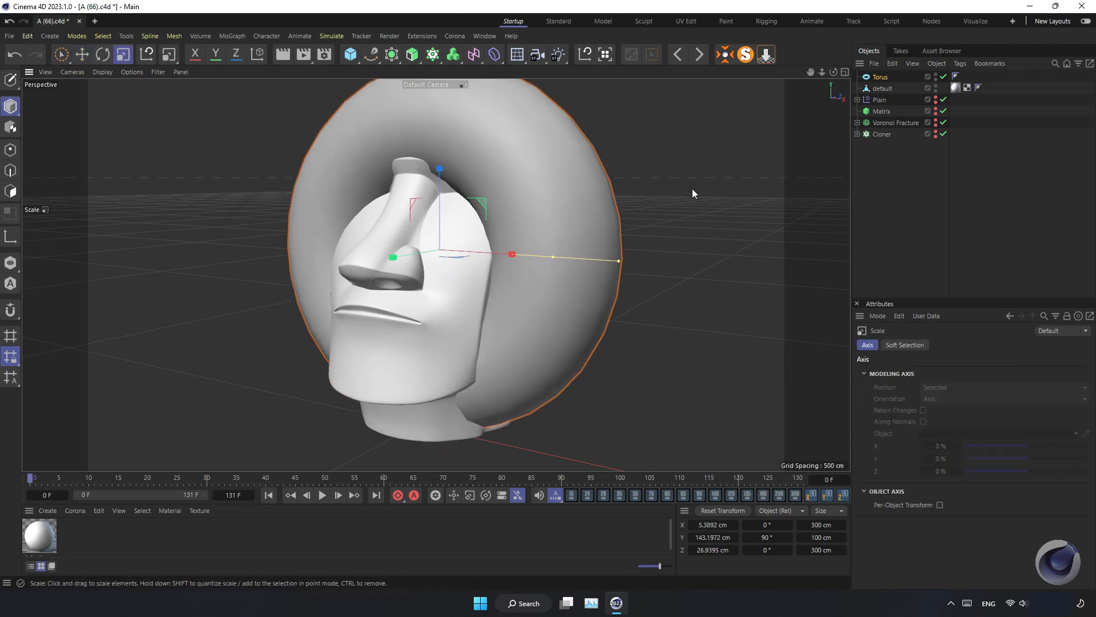
{"action": "left_click_drag", "start_coordinate": [692, 188], "coordinate": [400, 251]}
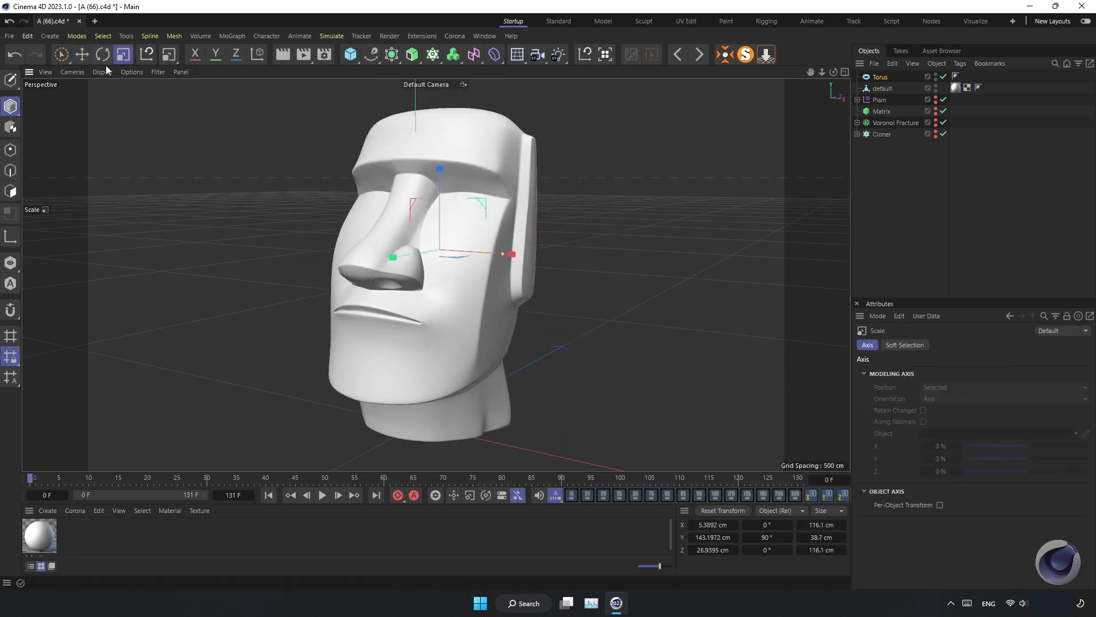
{"action": "key", "text": "e"}
{"action": "left_click_drag", "start_coordinate": [470, 252], "coordinate": [566, 246]}
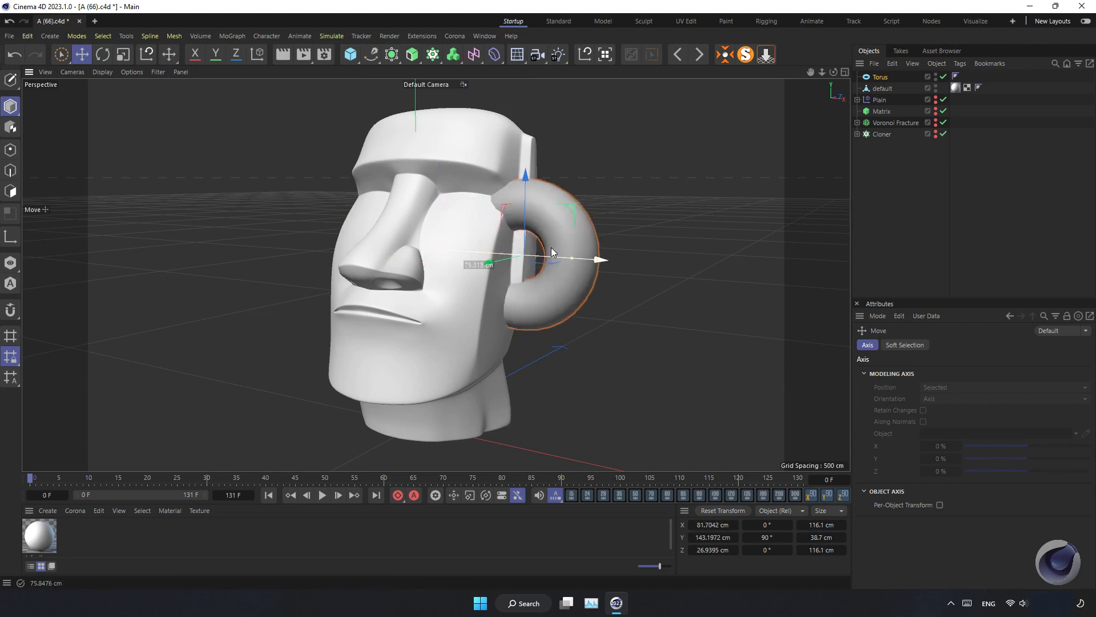
{"action": "left_click_drag", "start_coordinate": [496, 284], "coordinate": [517, 236], "text": "alt"}
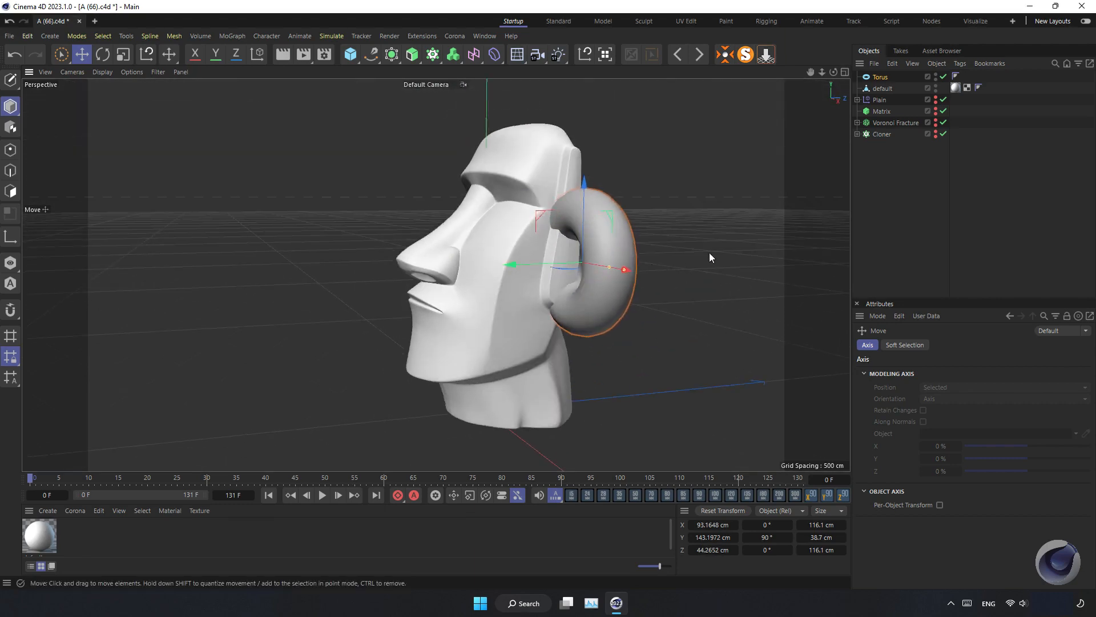
Shrink the torus to about 65 cm and position it against the side of the head
{"action": "key", "text": "t"}
{"action": "left_click_drag", "start_coordinate": [686, 238], "coordinate": [505, 266]}
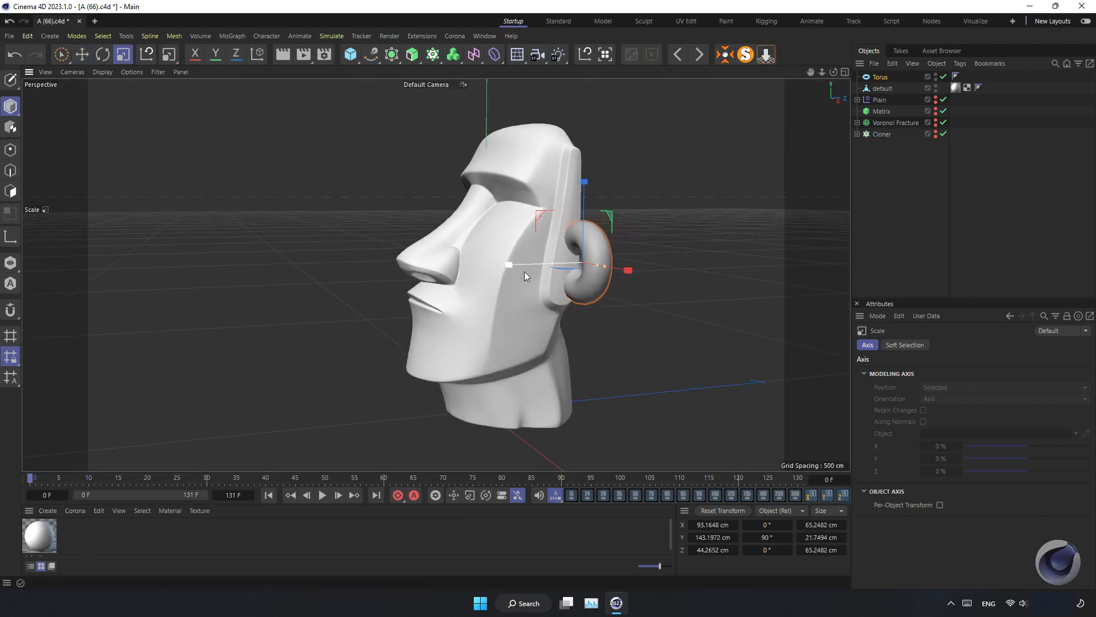
{"action": "key", "text": "e"}
{"action": "left_click_drag", "start_coordinate": [577, 318], "coordinate": [513, 318], "text": "alt"}
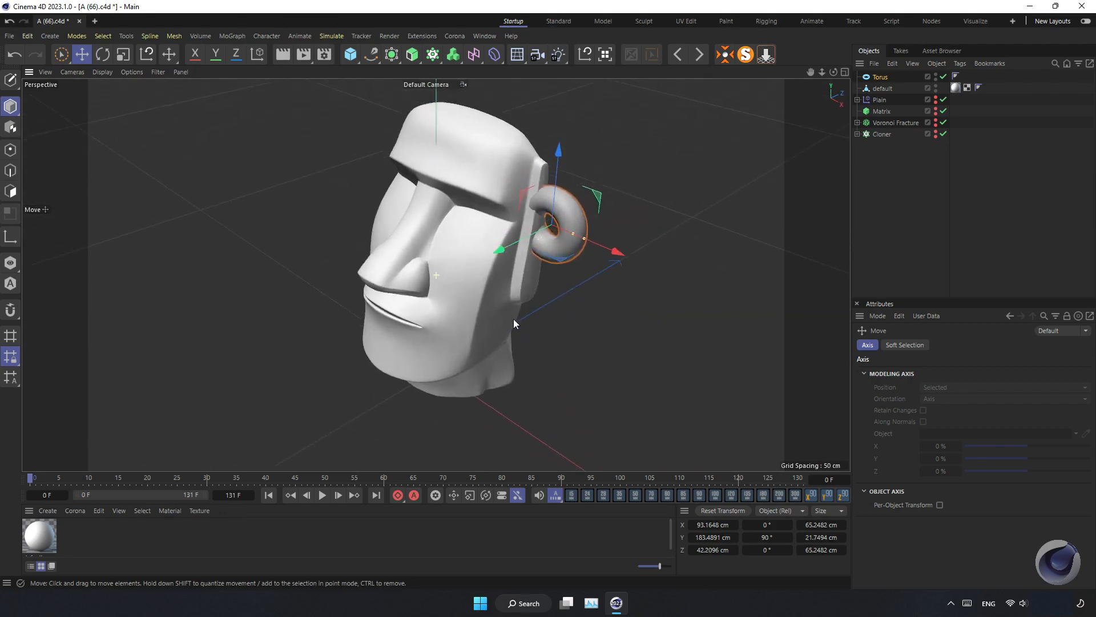
{"action": "middle_click_drag", "start_coordinate": [582, 206], "coordinate": [585, 275], "text": "alt"}
{"action": "scroll", "coordinate": [585, 275], "scroll_direction": "up", "scroll_amount": 3}
Duplicate the torus and place the copy as an ear on the opposite side of the head
{"action": "left_click", "coordinate": [876, 76]}
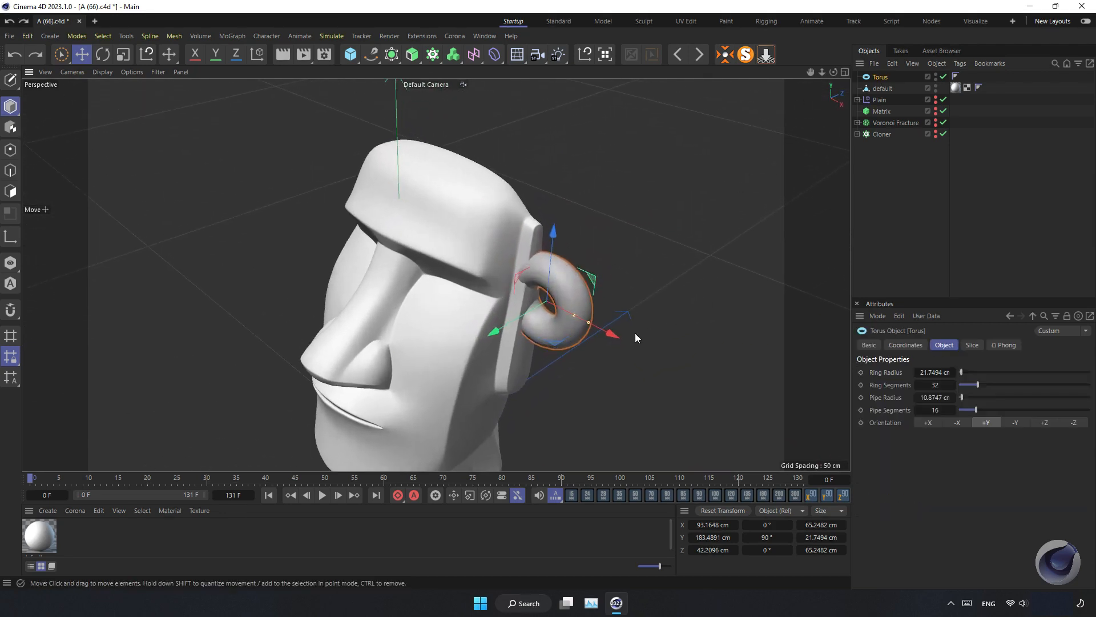
{"action": "left_click_drag", "start_coordinate": [637, 338], "coordinate": [304, 318], "text": "alt"}
{"action": "left_click", "coordinate": [509, 330]}
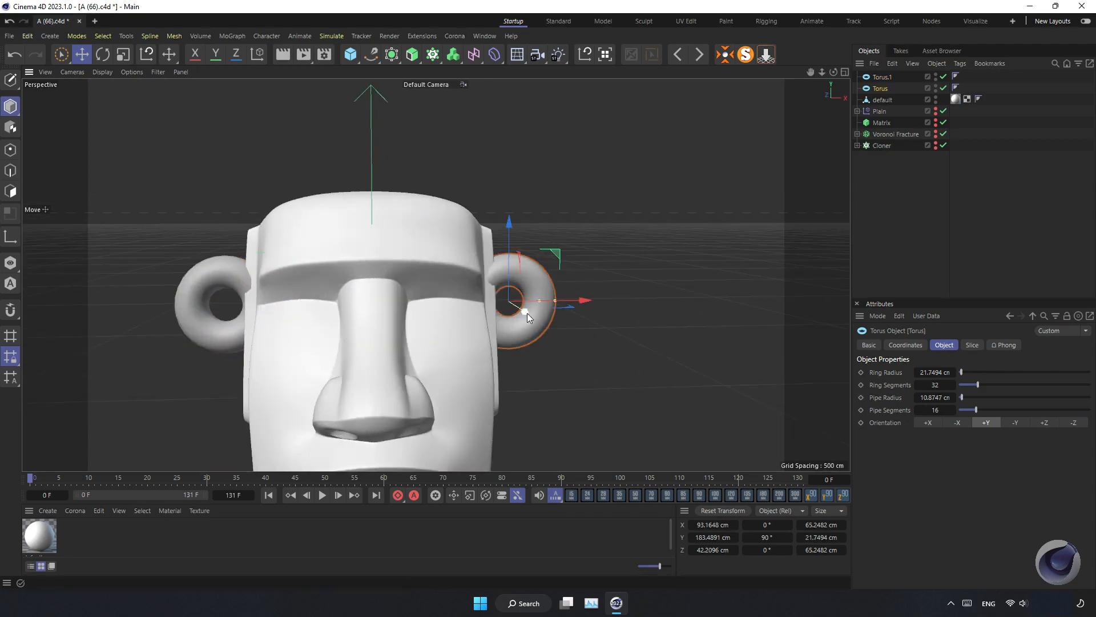
{"action": "left_click_drag", "start_coordinate": [527, 313], "coordinate": [496, 228], "text": "alt"}
{"action": "left_click", "coordinate": [225, 335]}
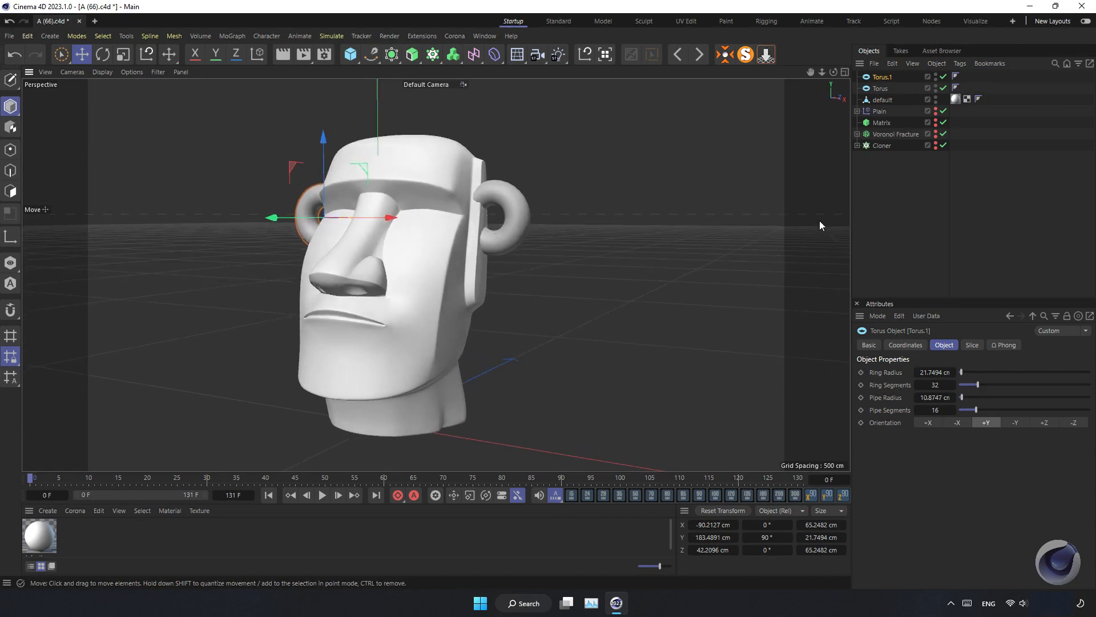
Select both tori and the head mesh and group them under a Volume Builder
{"action": "mouse_move", "coordinate": [909, 106]}
{"action": "left_mouse_down"}
{"action": "mouse_move", "coordinate": [878, 66]}
{"action": "mouse_move", "coordinate": [883, 90]}
{"action": "mouse_move", "coordinate": [886, 79]}
{"action": "left_mouse_up"}
{"action": "left_click", "coordinate": [453, 57]}
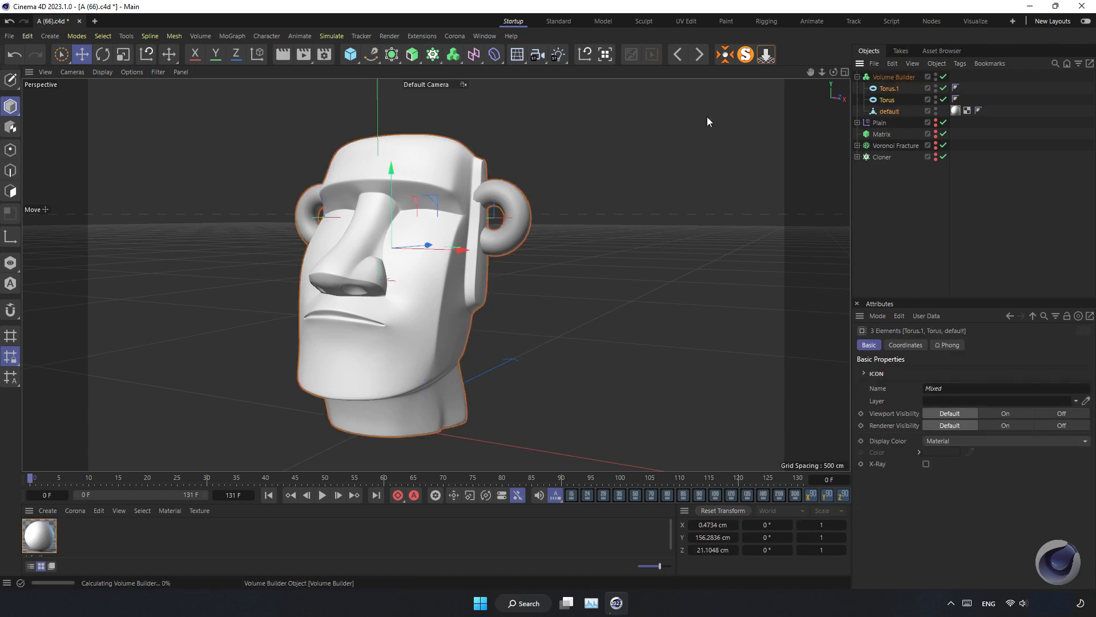
Set the Volume Builder's voxel size to 2 cm
{"action": "scroll", "coordinate": [481, 221], "scroll_direction": "up", "scroll_amount": 2}
{"action": "mouse_move", "coordinate": [406, 245]}
{"action": "left_mouse_down", "text": "alt"}
{"action": "mouse_move", "coordinate": [446, 235]}
{"action": "mouse_move", "coordinate": [412, 249]}
{"action": "left_mouse_up", "text": "alt"}
{"action": "scroll", "coordinate": [447, 235], "scroll_direction": "down", "scroll_amount": 5}
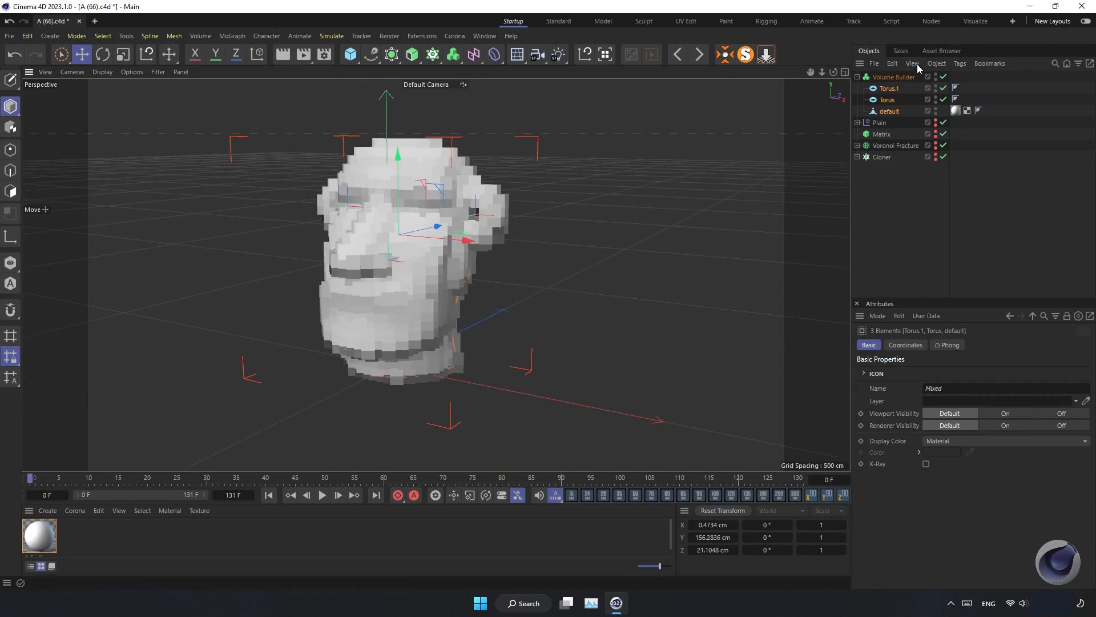
{"action": "left_click", "coordinate": [894, 77]}
{"action": "left_click_drag", "start_coordinate": [957, 386], "coordinate": [995, 396]}
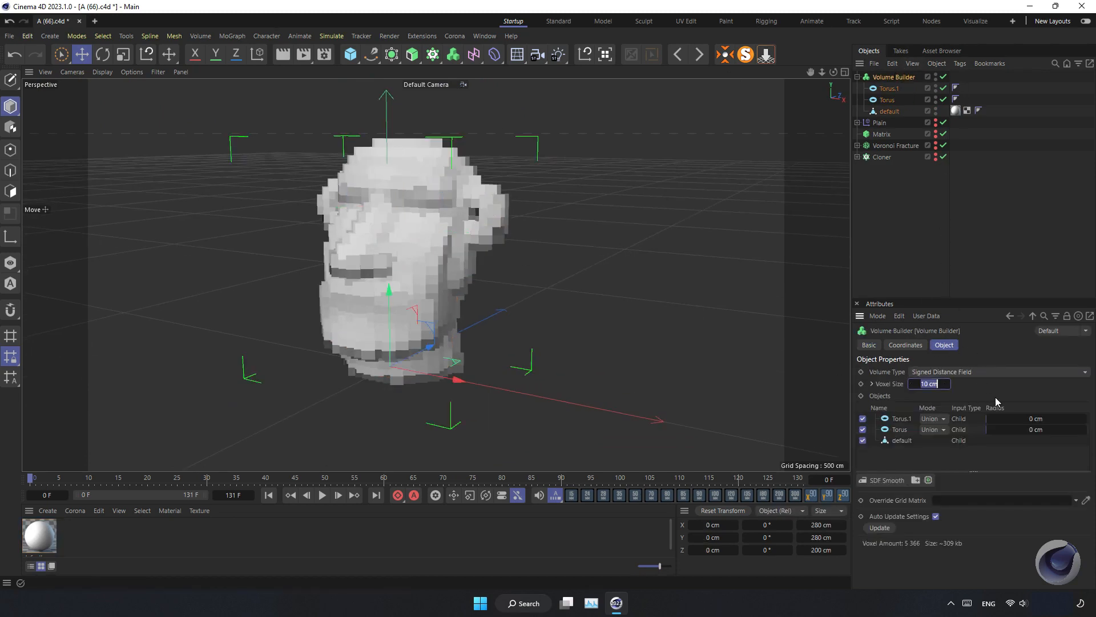
{"action": "type", "text": "2"}
{"action": "key", "text": "Return"}
Add an SDF Smooth filter to the Volume Builder's object list
{"action": "scroll", "coordinate": [481, 234], "scroll_direction": "up", "scroll_amount": 6}
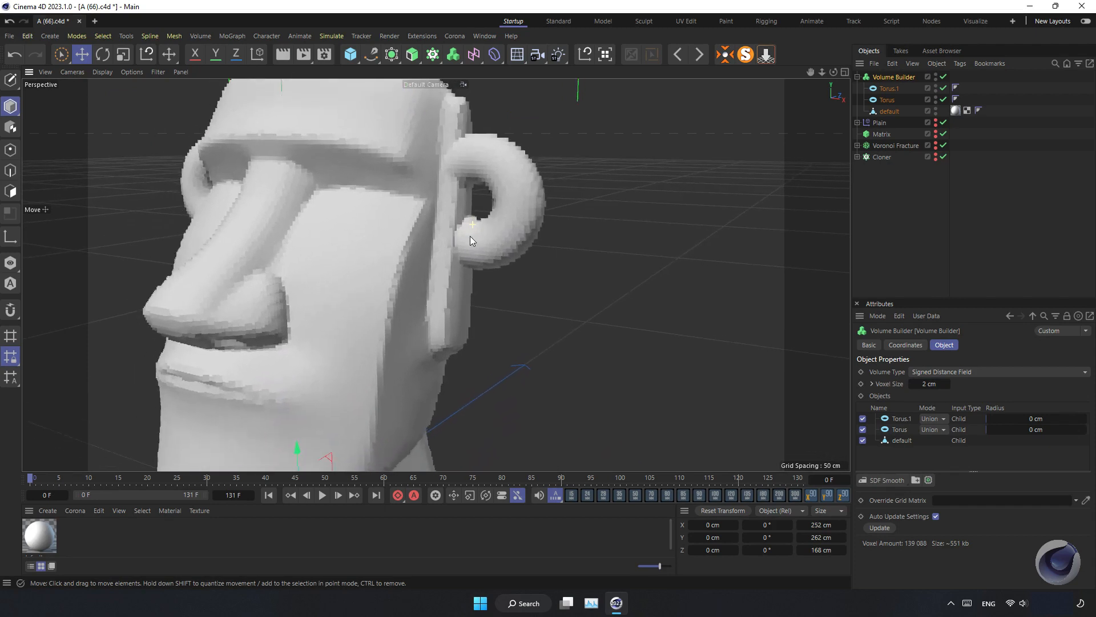
{"action": "left_click", "coordinate": [888, 482]}
{"action": "scroll", "coordinate": [546, 348], "scroll_direction": "down", "scroll_amount": 5}
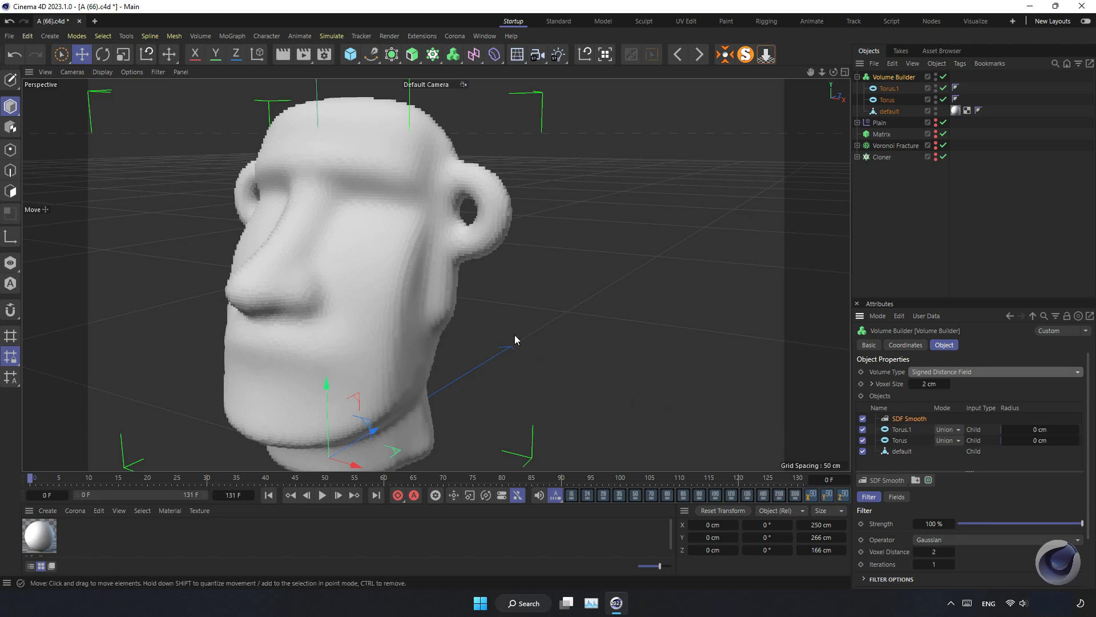
Wrap the Volume Builder in a Volume Mesher and reselect the Volume Builder
{"action": "scroll", "coordinate": [402, 306], "scroll_direction": "down", "scroll_amount": 3}
{"action": "scroll", "coordinate": [407, 305], "scroll_direction": "up", "scroll_amount": 1}
{"action": "middle_click_drag", "start_coordinate": [413, 303], "coordinate": [419, 299], "text": "alt"}
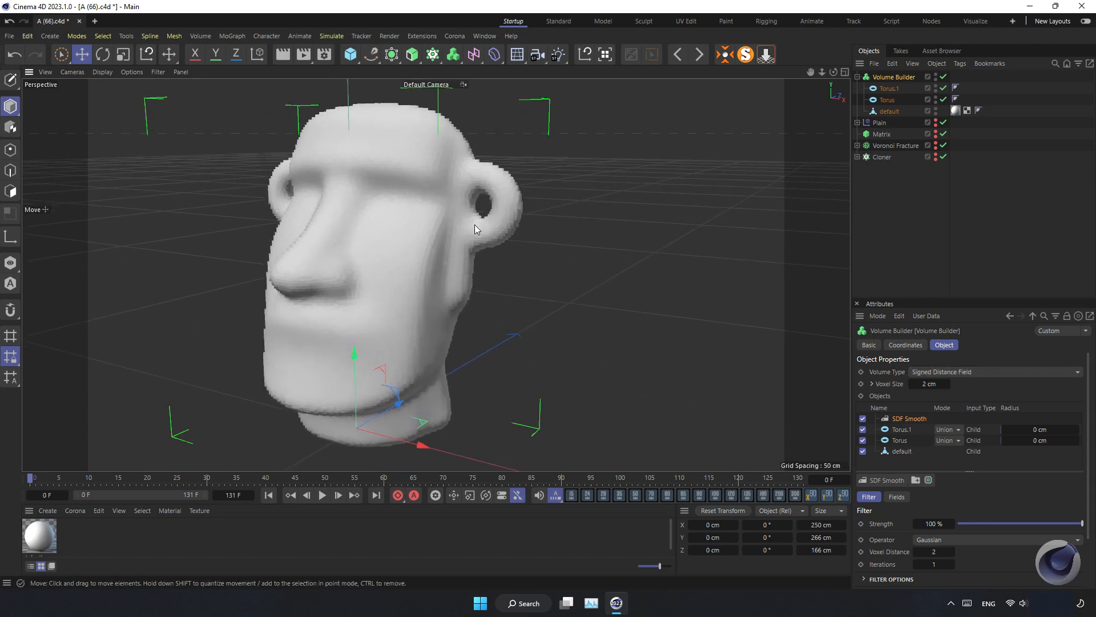
{"action": "left_click", "coordinate": [452, 54]}
{"action": "left_click", "coordinate": [508, 94]}
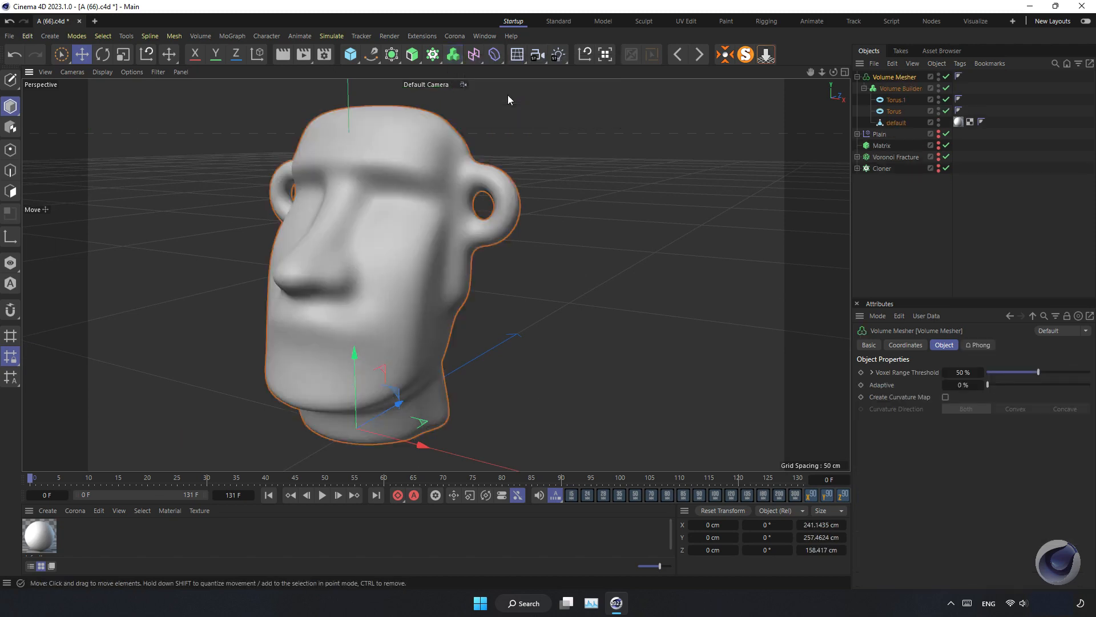
{"action": "mouse_move", "coordinate": [398, 249]}
{"action": "left_mouse_down", "text": "alt"}
{"action": "mouse_move", "coordinate": [318, 257]}
{"action": "mouse_move", "coordinate": [417, 257]}
{"action": "left_mouse_up", "text": "alt"}
{"action": "left_click", "coordinate": [908, 90]}
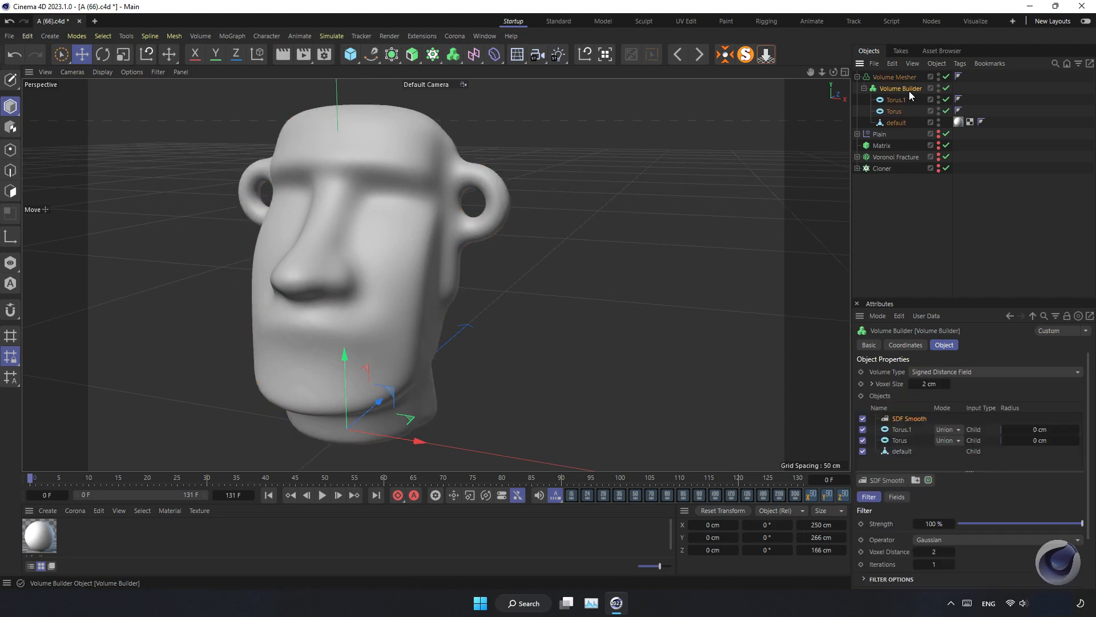
Set the Volume Builder's voxel size to 1 cm
{"action": "left_click", "coordinate": [911, 384]}
{"action": "type", "text": "1"}
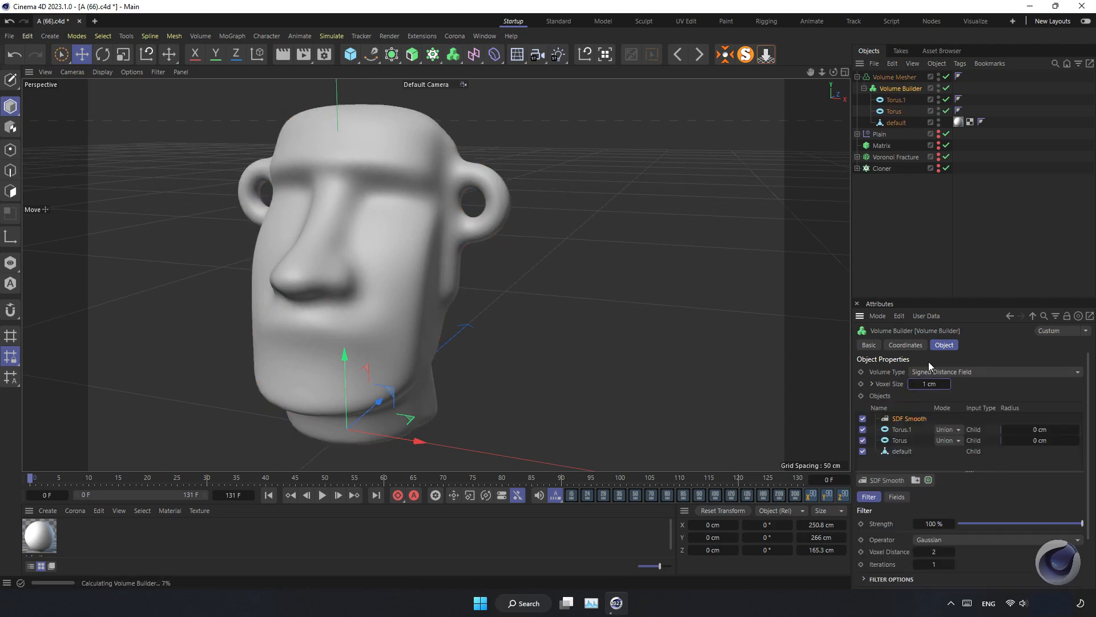
{"action": "key", "text": "Return"}
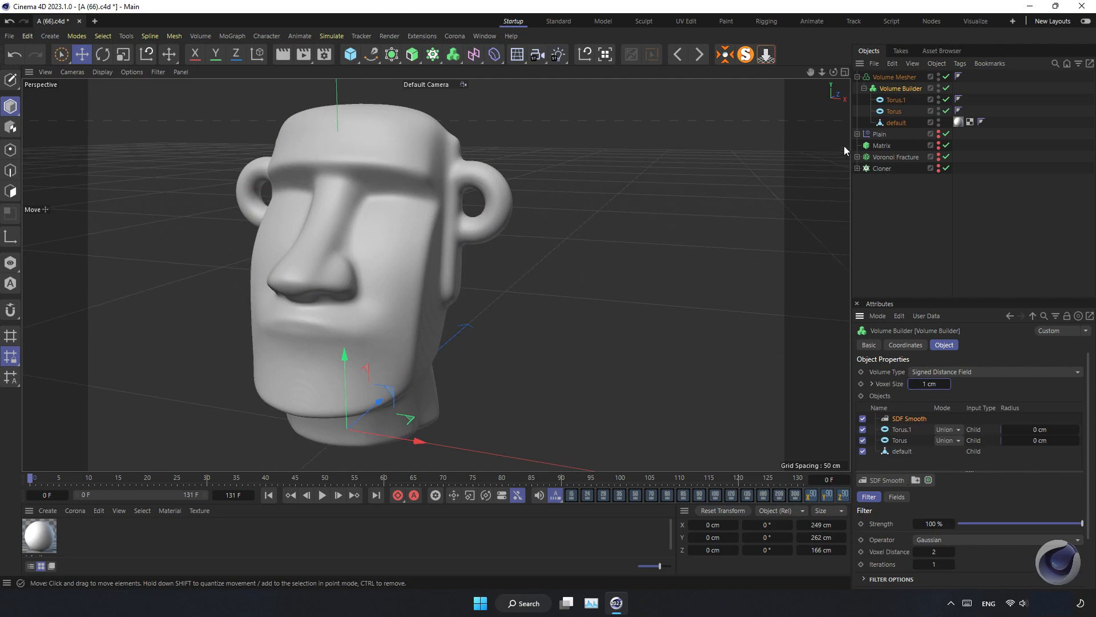
Try lowering the Volume Mesher's voxel range threshold, then set it back to 50 %
{"action": "left_click", "coordinate": [916, 77]}
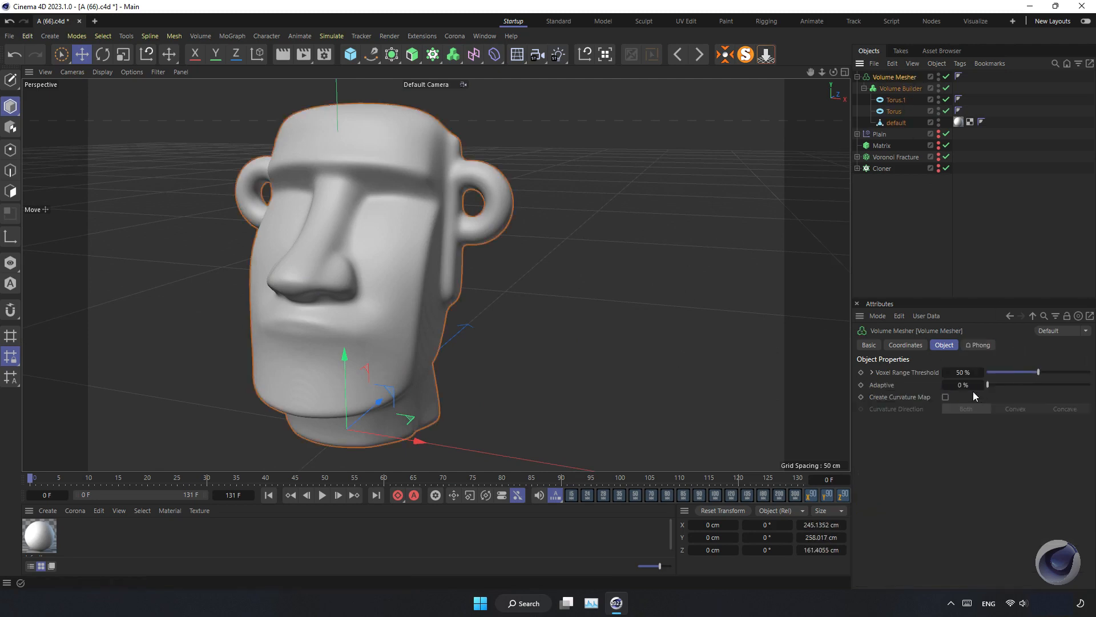
{"action": "left_click_drag", "start_coordinate": [1037, 372], "coordinate": [901, 375]}
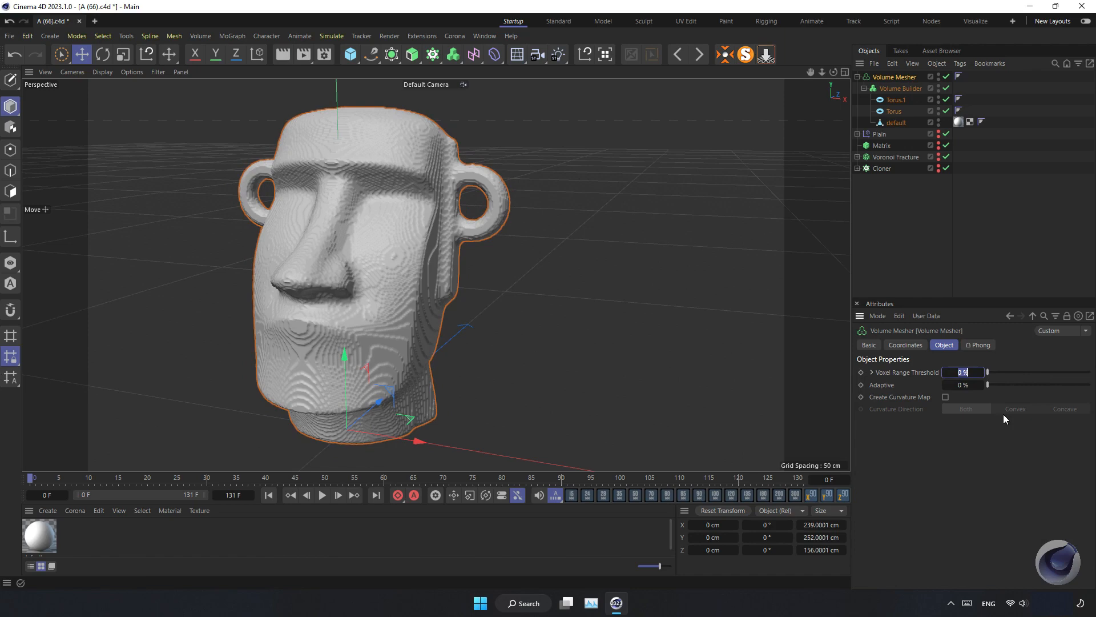
{"action": "type", "text": "50"}
{"action": "key", "text": "Return"}
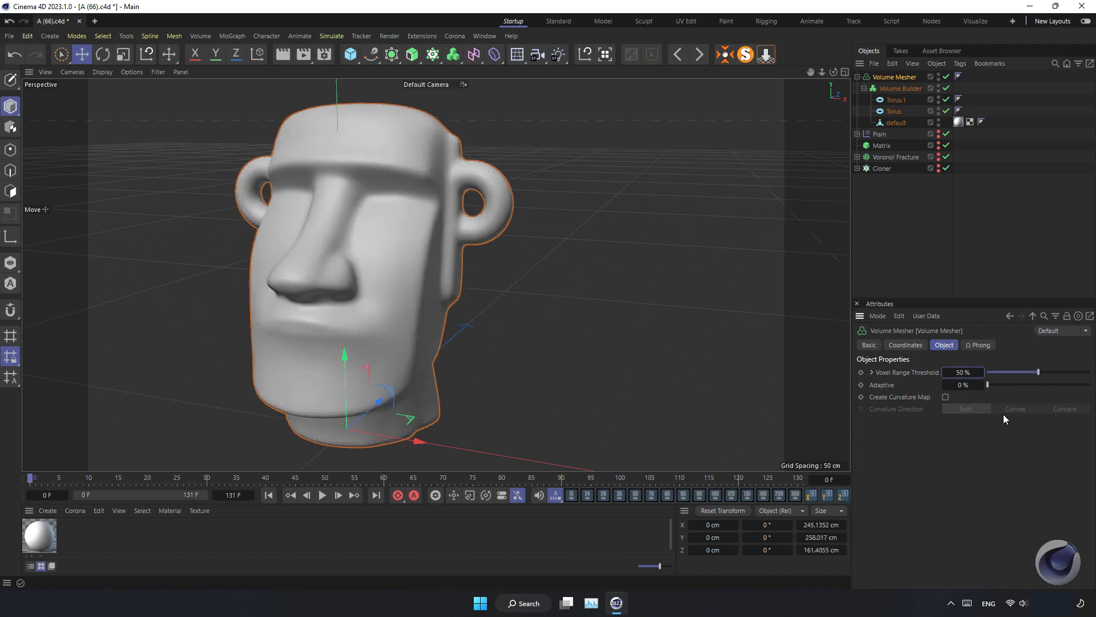
Set the SDF Smooth filter's strength in the Volume Builder to 25 %
{"action": "left_click", "coordinate": [899, 88]}
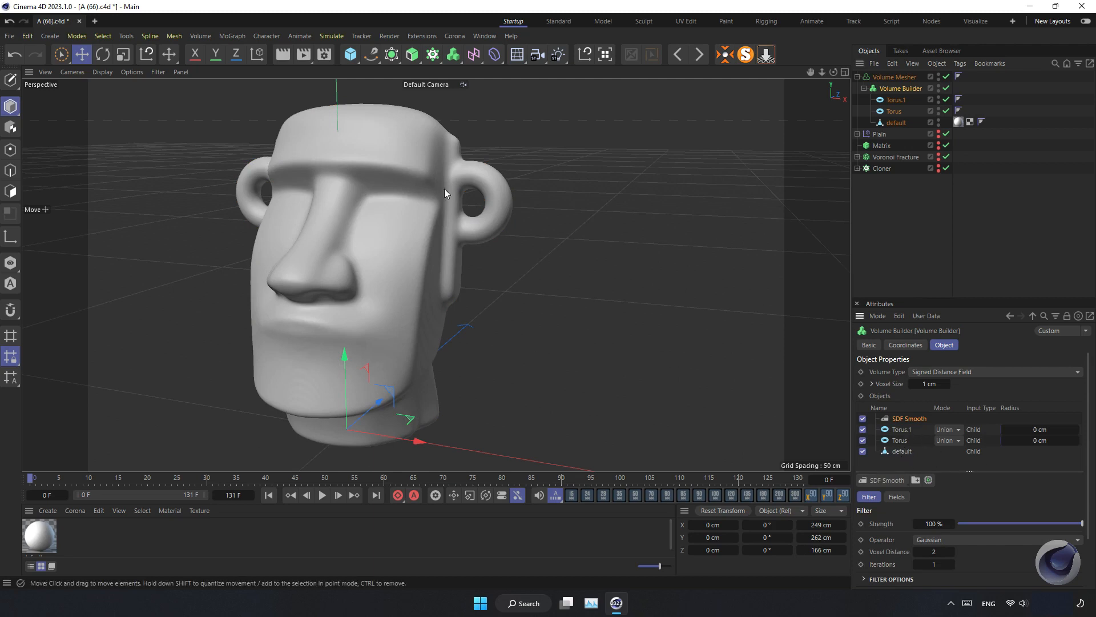
{"action": "left_click_drag", "start_coordinate": [833, 72], "coordinate": [435, 275]}
{"action": "scroll", "coordinate": [459, 174], "scroll_direction": "up", "scroll_amount": 3}
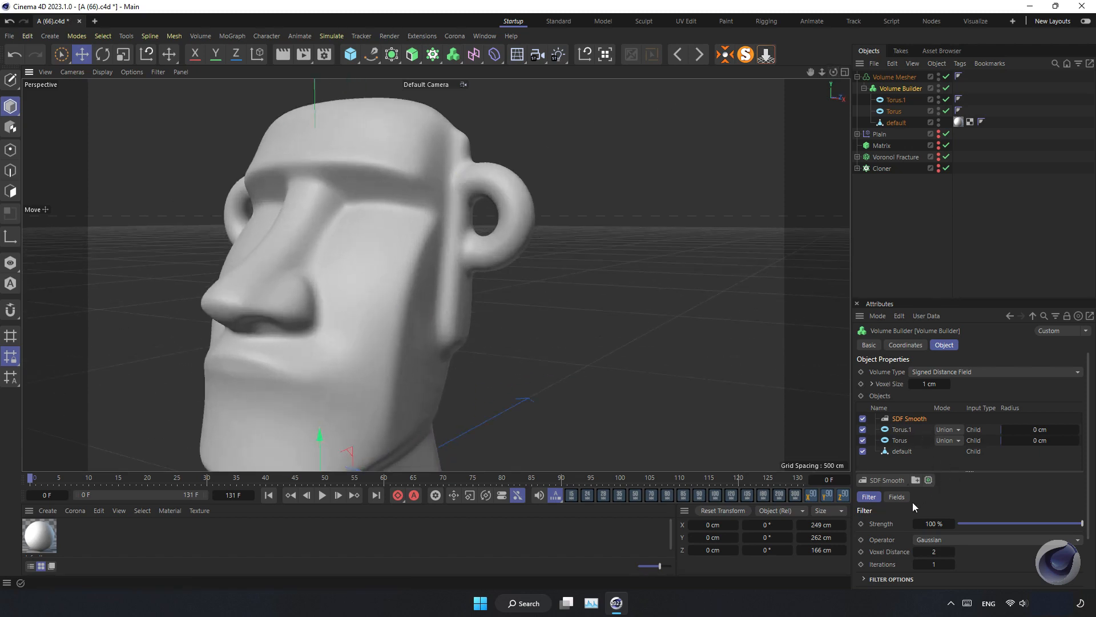
{"action": "left_click", "coordinate": [989, 523]}
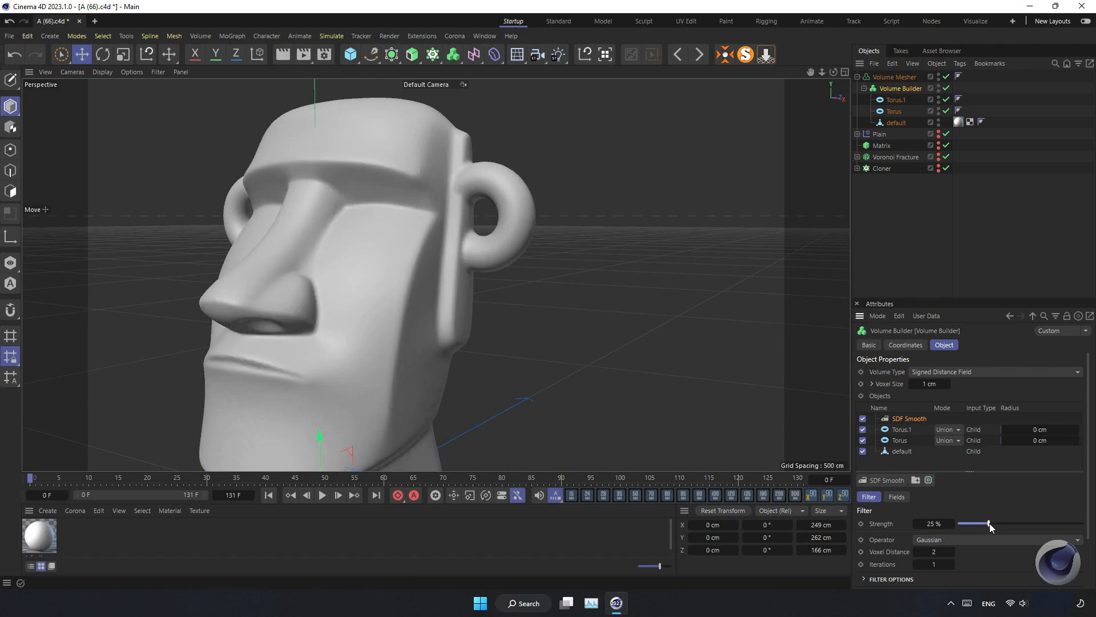
{"action": "left_click_drag", "start_coordinate": [957, 524], "coordinate": [951, 524]}
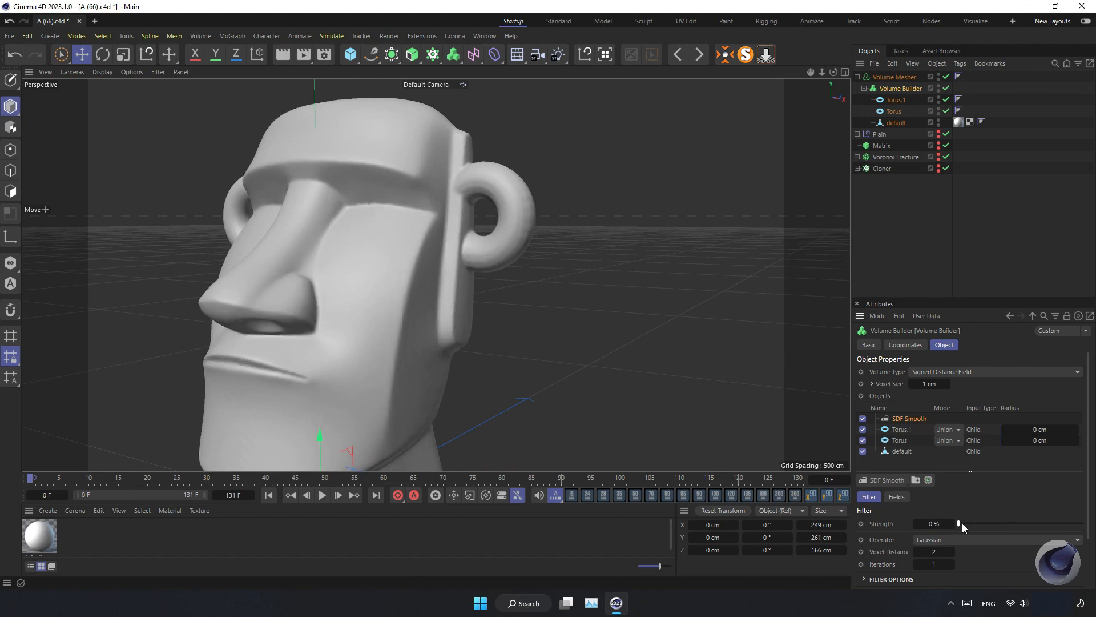
{"action": "left_click", "coordinate": [1006, 523]}
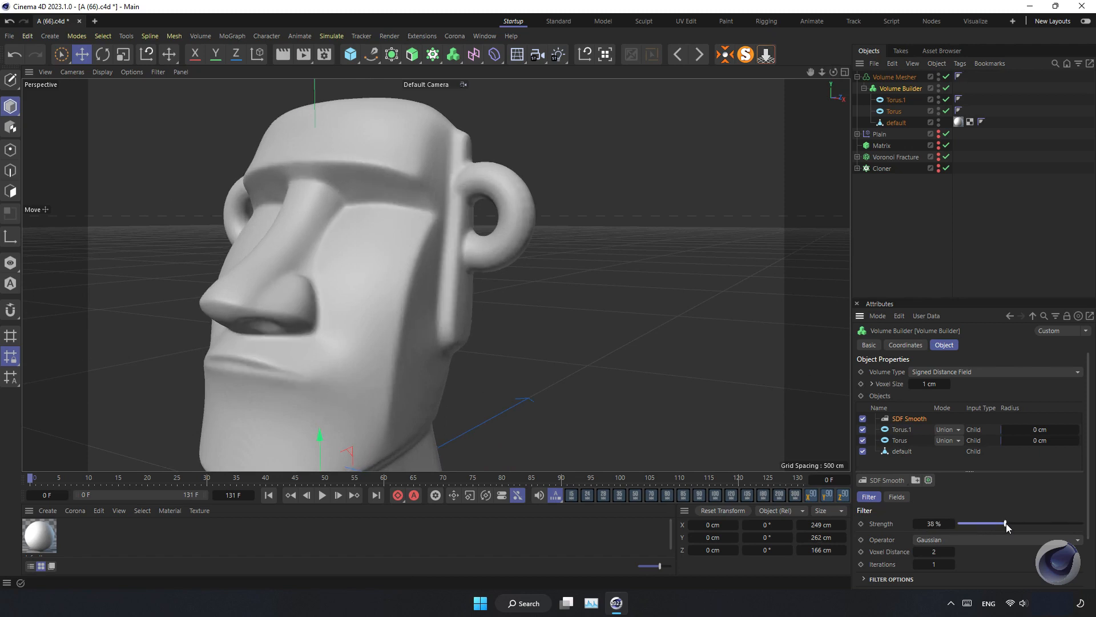
{"action": "left_click", "coordinate": [981, 523]}
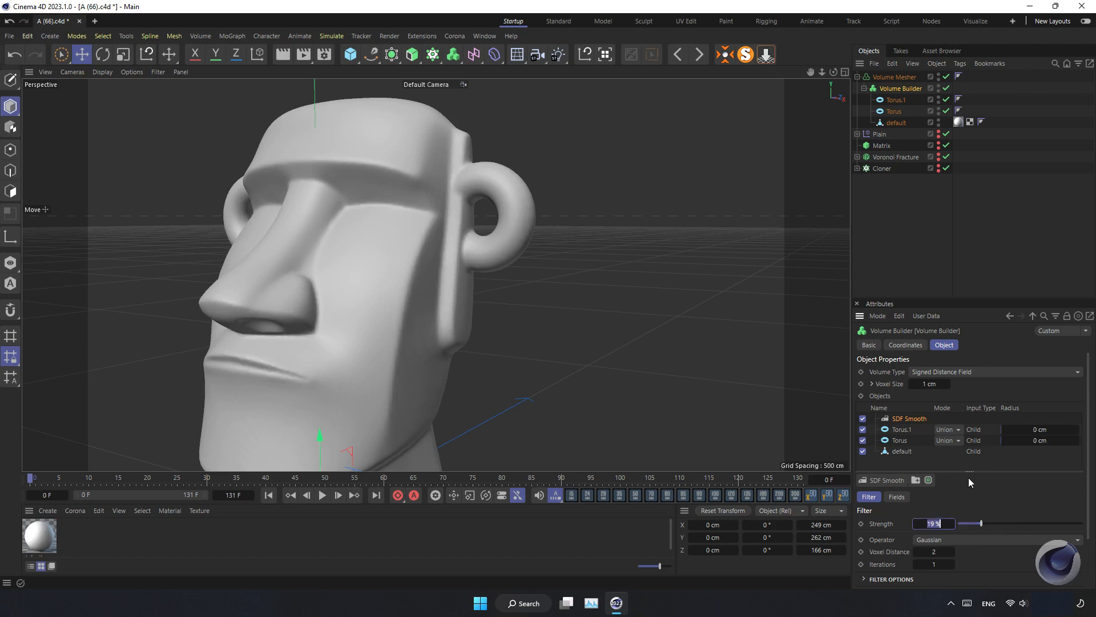
{"action": "type", "text": "25"}
Add a sphere primitive above the head and set its segments to 100
{"action": "left_click_drag", "start_coordinate": [818, 74], "coordinate": [827, 65]}
{"action": "scroll", "coordinate": [461, 210], "scroll_direction": "up", "scroll_amount": 3}
{"action": "scroll", "coordinate": [460, 211], "scroll_direction": "up", "scroll_amount": 3}
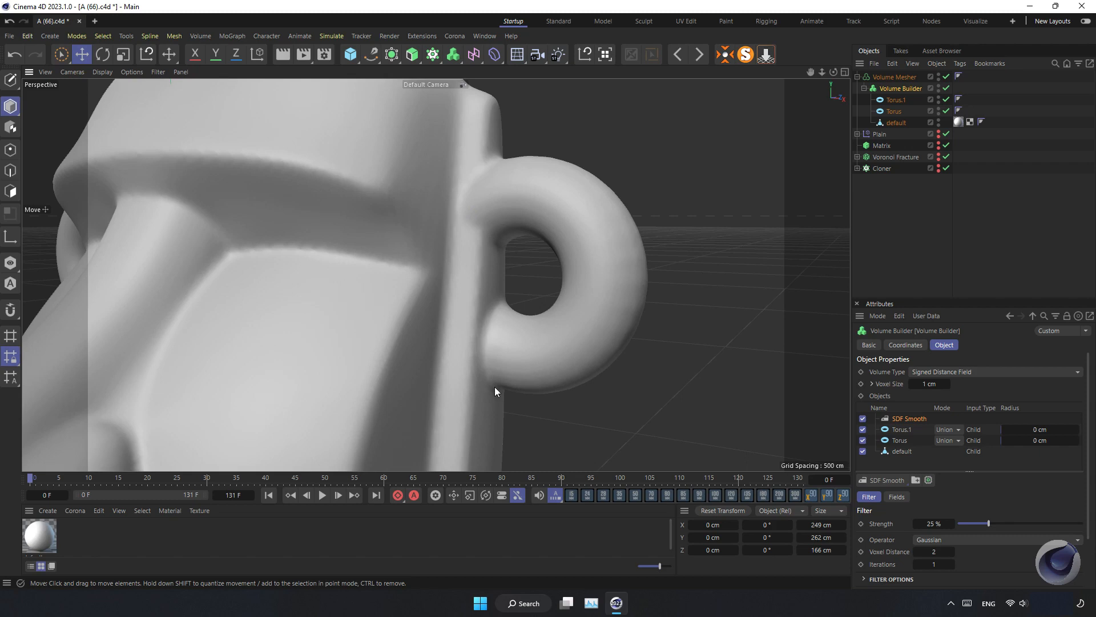
{"action": "scroll", "coordinate": [447, 354], "scroll_direction": "down", "scroll_amount": 6}
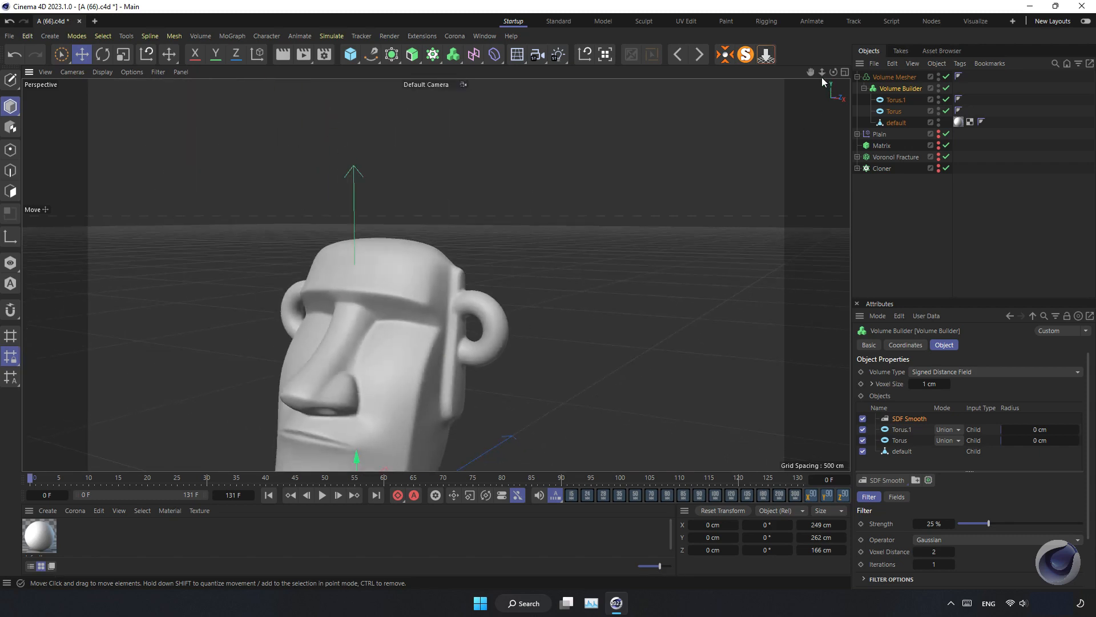
{"action": "left_click_drag", "start_coordinate": [810, 73], "coordinate": [827, 1]}
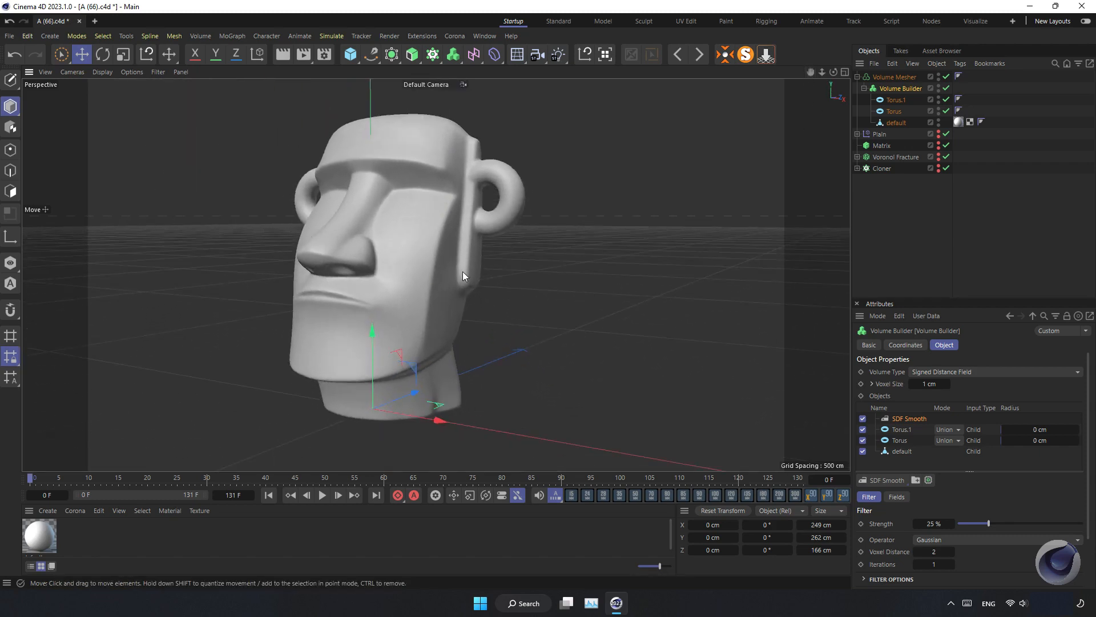
{"action": "left_click", "coordinate": [864, 88]}
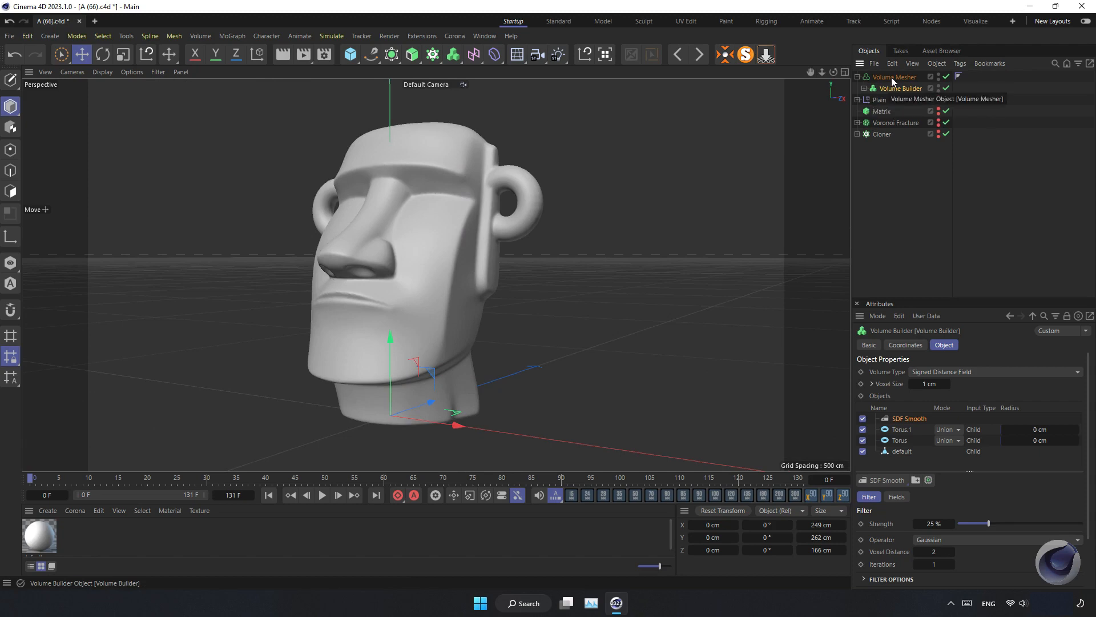
{"action": "left_click_drag", "start_coordinate": [350, 55], "coordinate": [572, 98]}
{"action": "left_click_drag", "start_coordinate": [415, 337], "coordinate": [414, 137]}
{"action": "left_click_drag", "start_coordinate": [1014, 382], "coordinate": [1089, 384]}
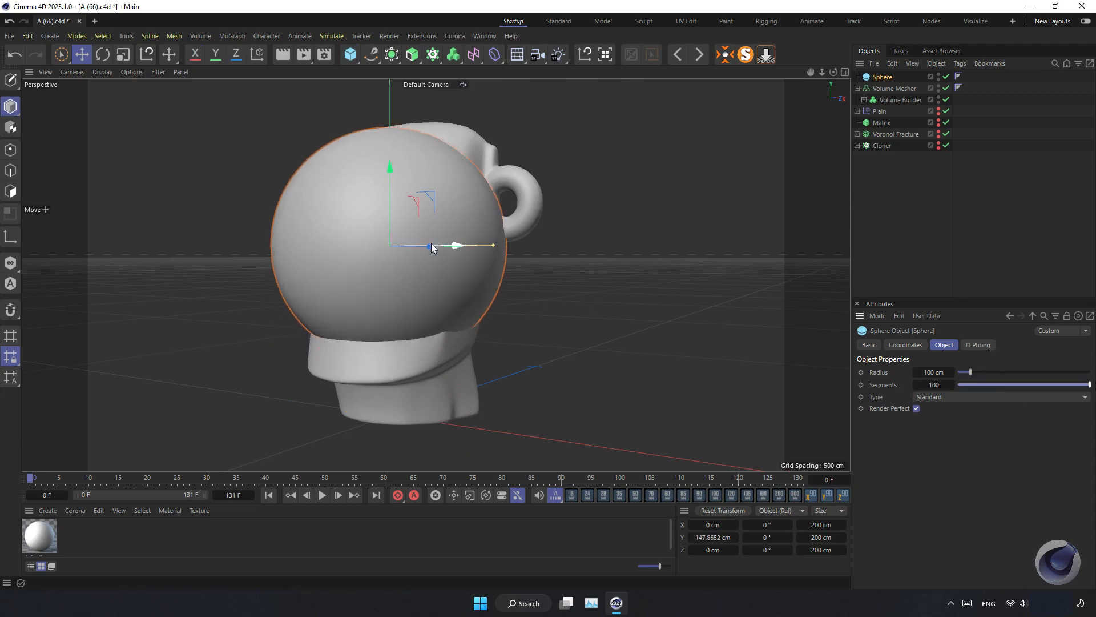
Scale the sphere down to about 83 cm and move it in front of the Moai's lower lip
{"action": "left_click_drag", "start_coordinate": [452, 265], "coordinate": [341, 291], "text": "alt"}
{"action": "key", "text": "t"}
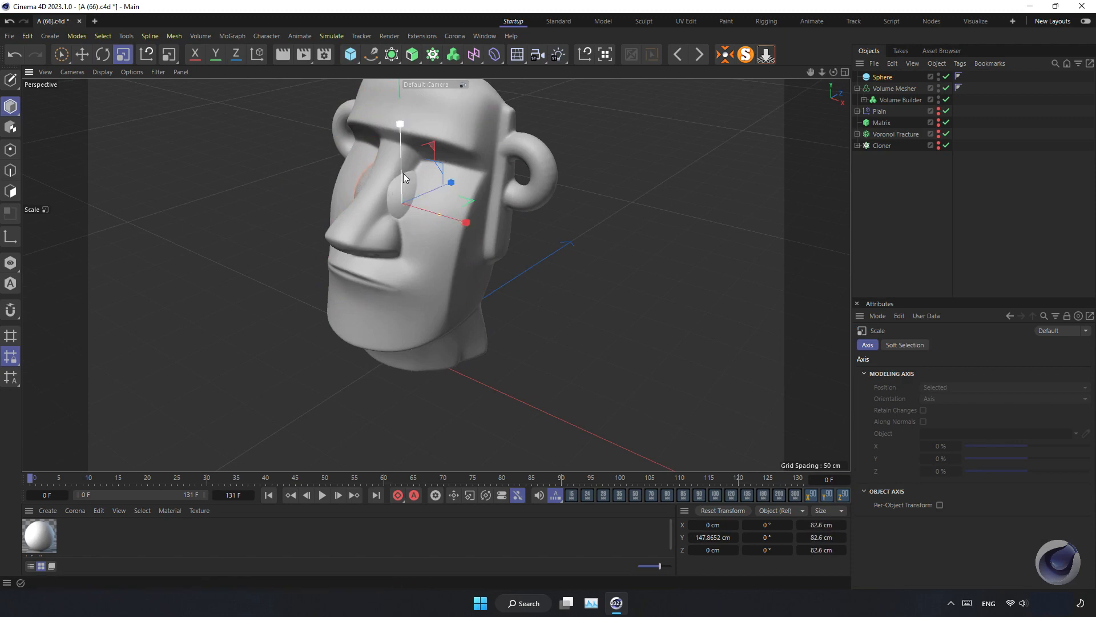
{"action": "key", "text": "e"}
{"action": "left_click_drag", "start_coordinate": [403, 197], "coordinate": [395, 285]}
{"action": "left_click_drag", "start_coordinate": [360, 322], "coordinate": [442, 277], "text": "alt"}
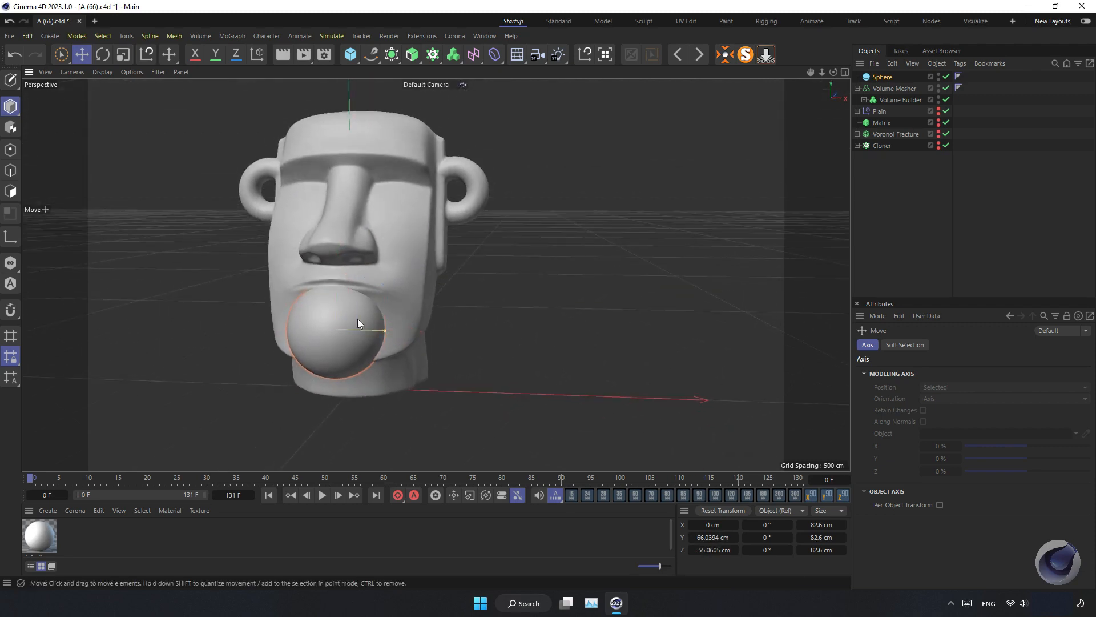
{"action": "scroll", "coordinate": [341, 341], "scroll_direction": "up", "scroll_amount": 3}
{"action": "left_click_drag", "start_coordinate": [348, 335], "coordinate": [403, 327], "text": "alt"}
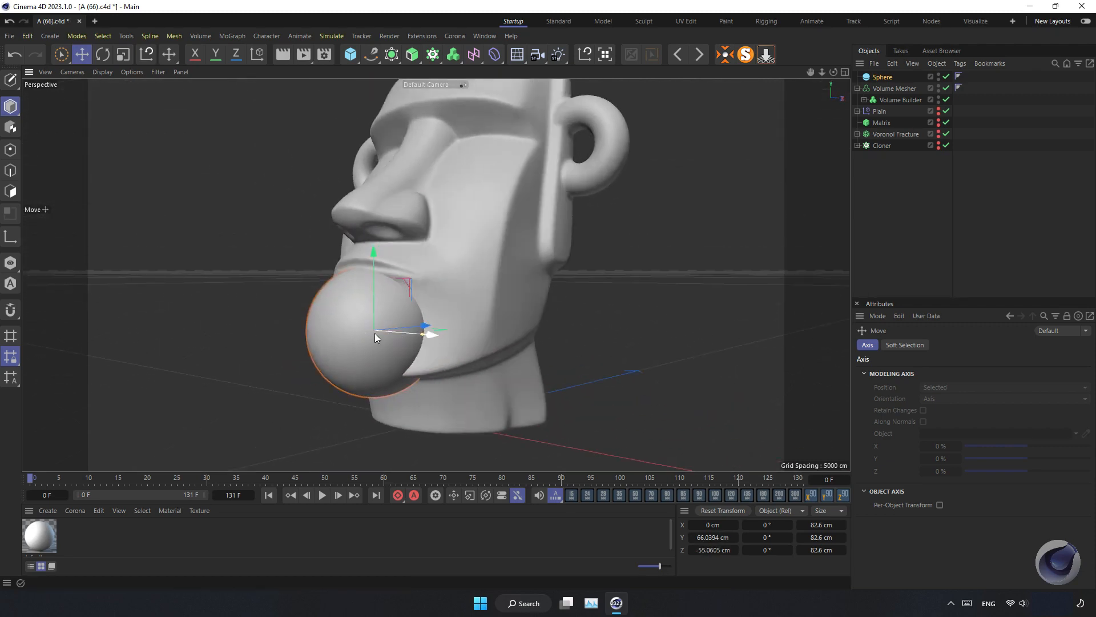
Shrink the sphere to about 54 cm and position it at the mouth
{"action": "key", "text": "t"}
{"action": "left_click_drag", "start_coordinate": [482, 351], "coordinate": [410, 397]}
{"action": "key", "text": "e"}
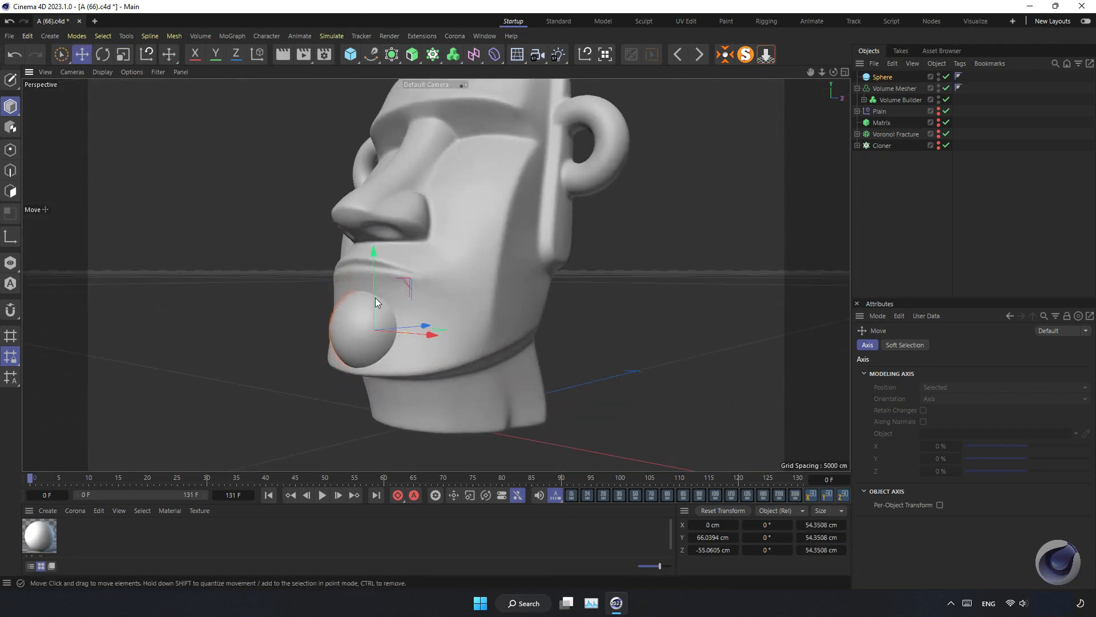
{"action": "left_click_drag", "start_coordinate": [375, 297], "coordinate": [400, 324]}
{"action": "left_click_drag", "start_coordinate": [363, 283], "coordinate": [356, 290]}
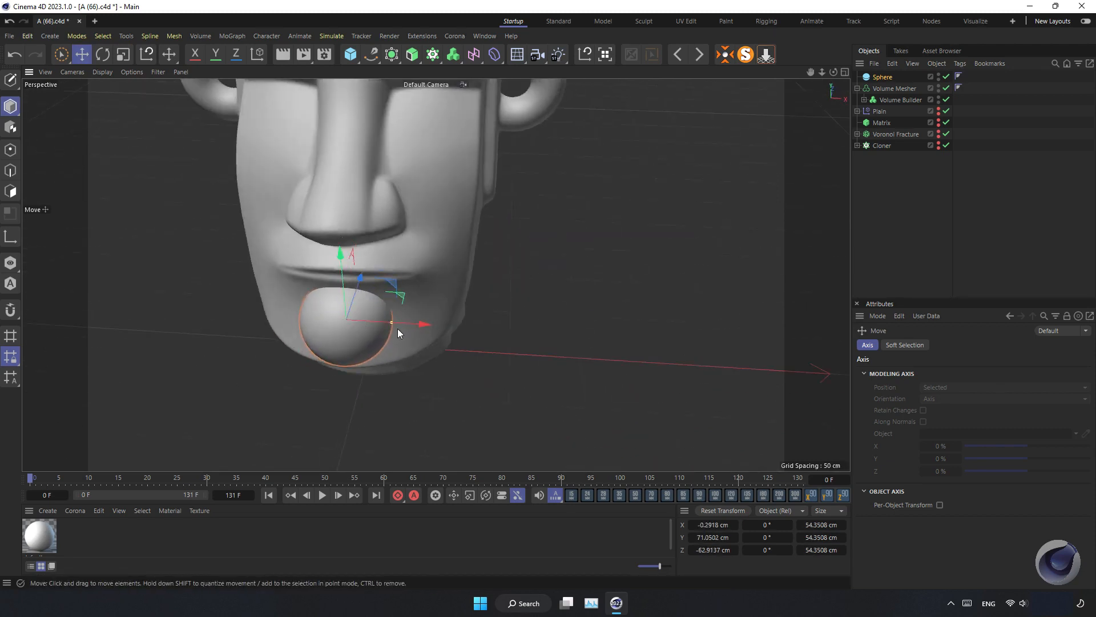
{"action": "left_click_drag", "start_coordinate": [397, 328], "coordinate": [345, 306], "text": "alt"}
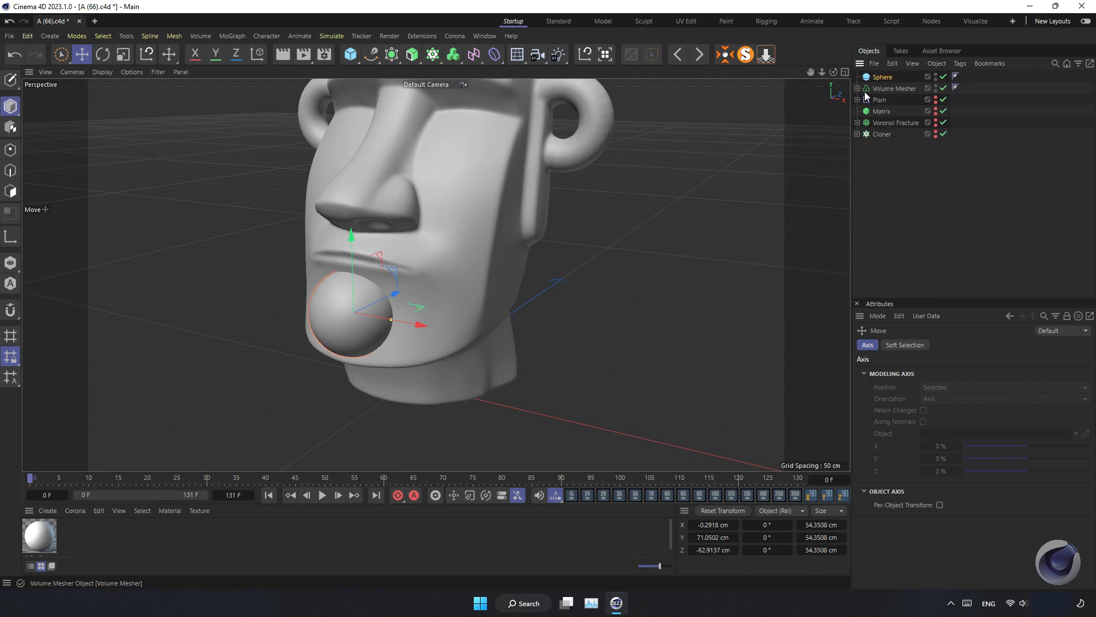
Place the sphere inside the Volume Builder alongside the tori and head mesh
{"action": "left_click", "coordinate": [865, 100]}
{"action": "left_click_drag", "start_coordinate": [882, 77], "coordinate": [898, 104]}
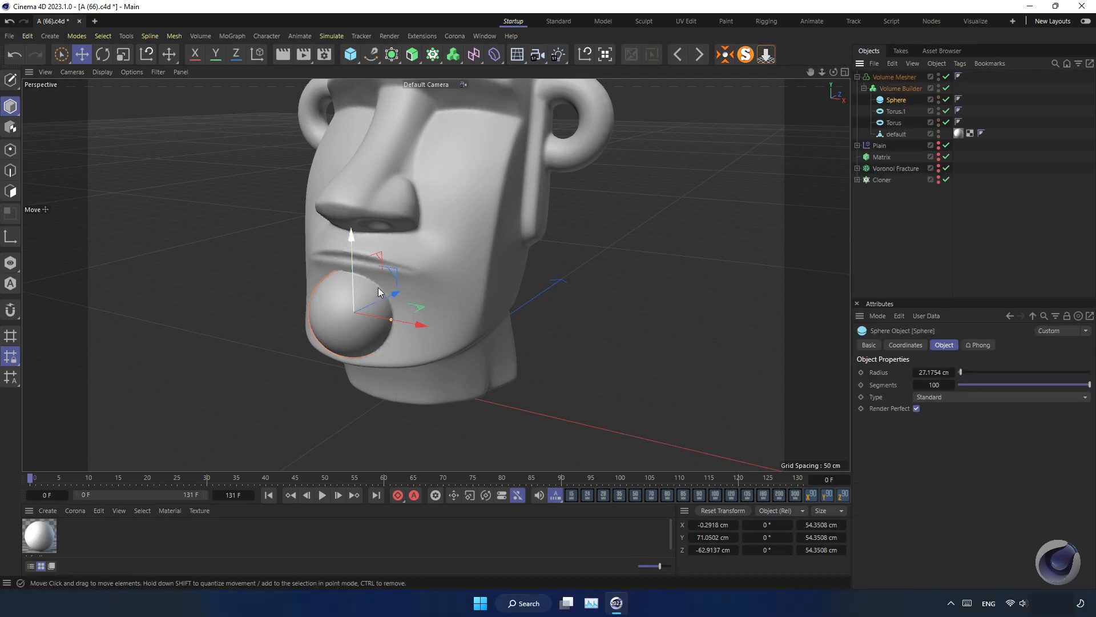
{"action": "scroll", "coordinate": [377, 290], "scroll_direction": "up", "scroll_amount": 2}
{"action": "scroll", "coordinate": [377, 290], "scroll_direction": "up", "scroll_amount": 2}
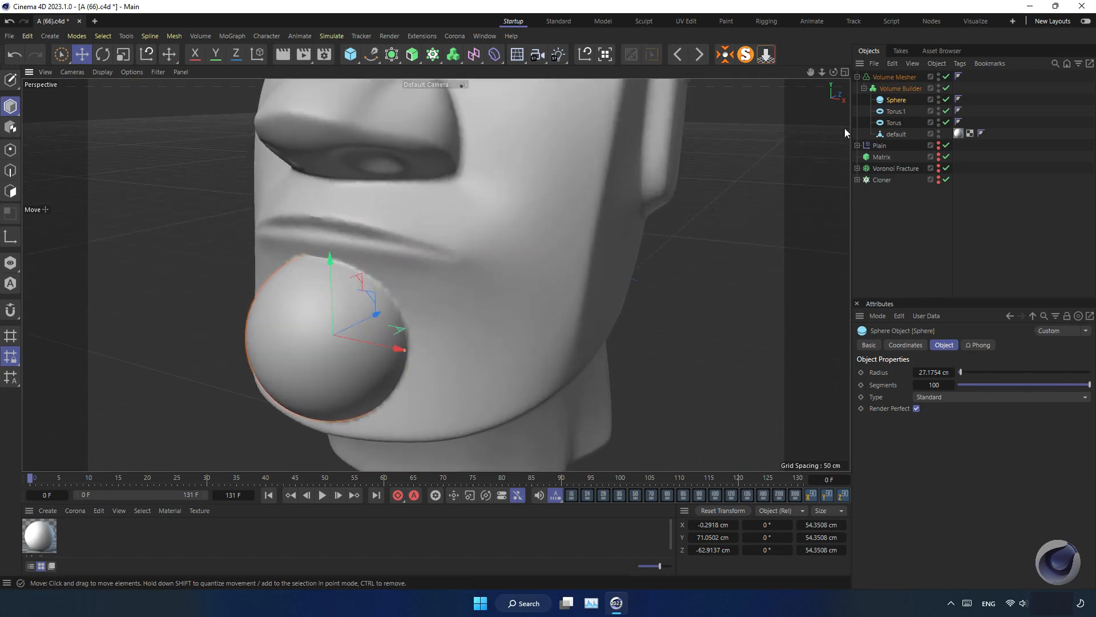
Move the sphere below the SDF Smooth filter in the Volume Builder's list and set its mode to Subtract
{"action": "left_click", "coordinate": [899, 84]}
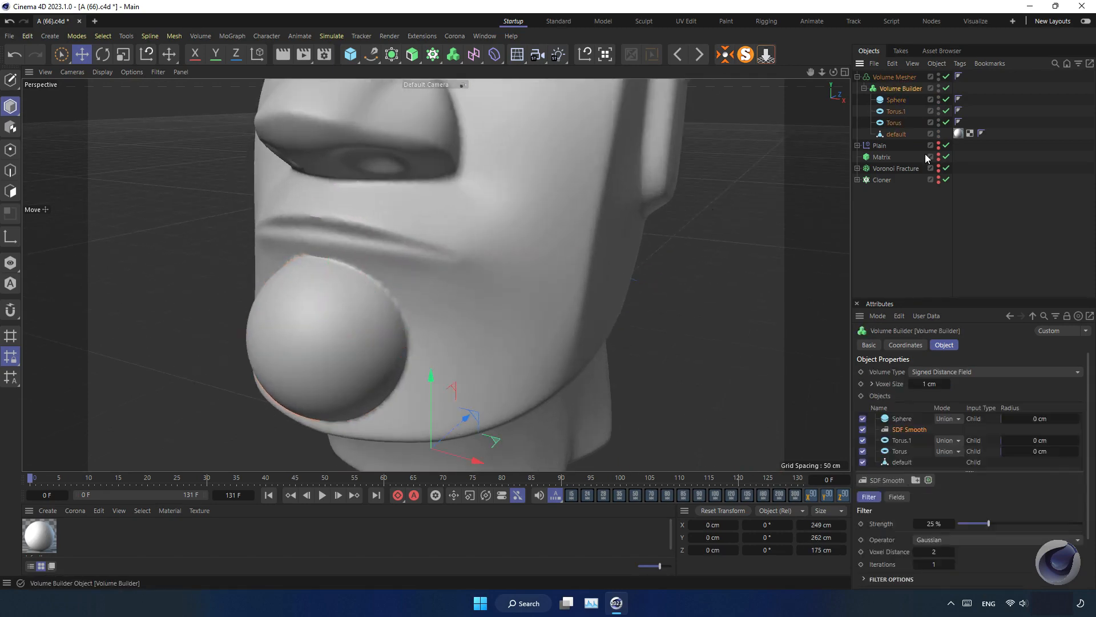
{"action": "left_click_drag", "start_coordinate": [905, 421], "coordinate": [905, 435]}
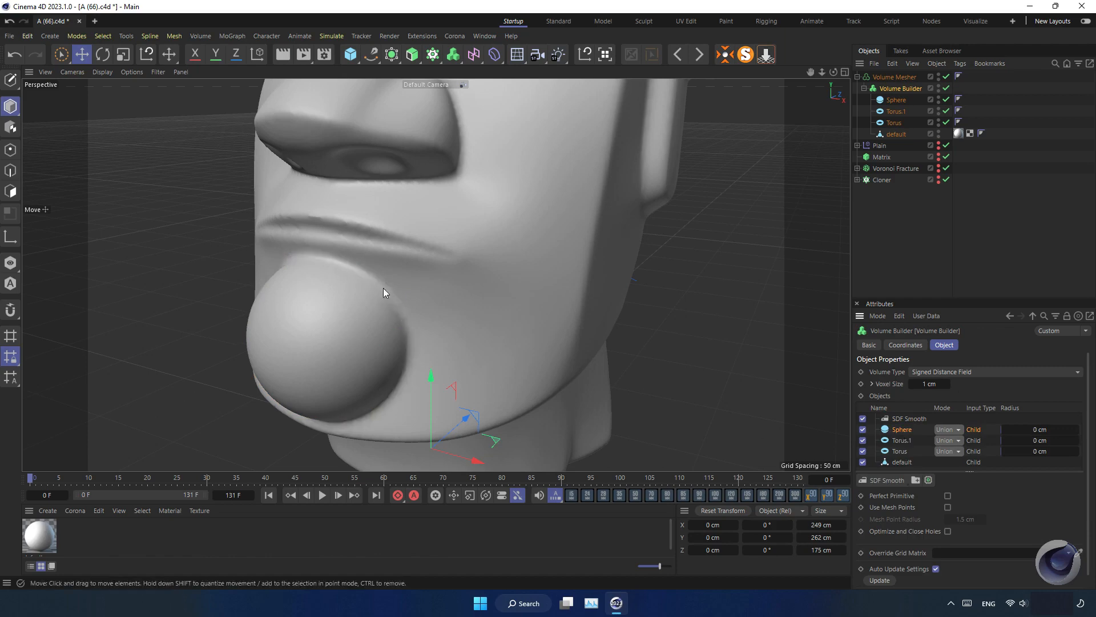
{"action": "left_click", "coordinate": [948, 429]}
{"action": "left_click", "coordinate": [948, 457]}
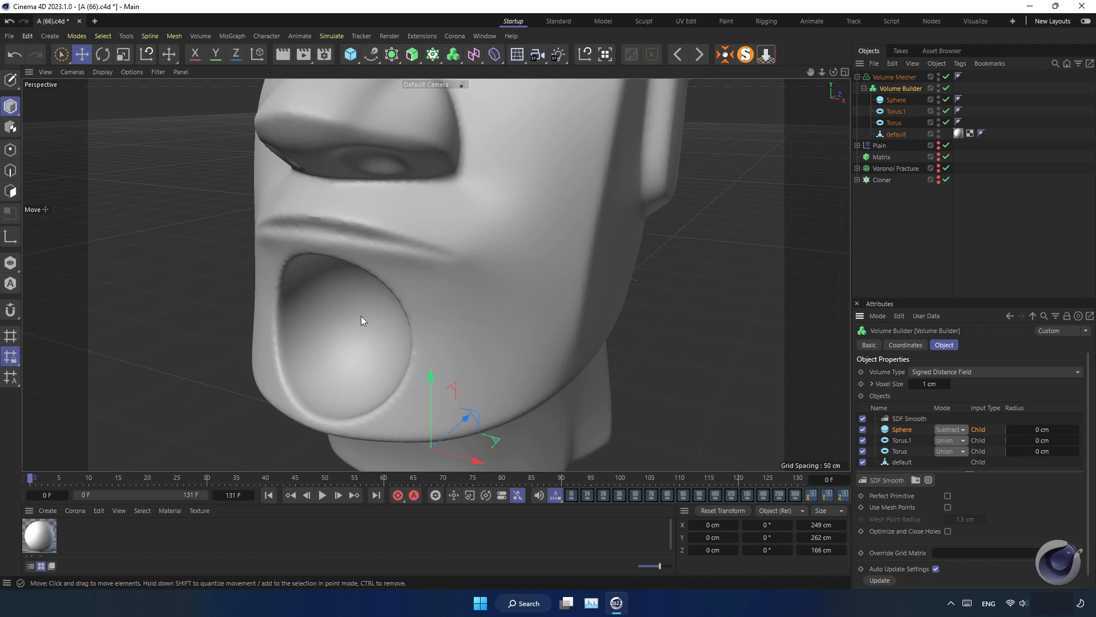
Inspect the hollowed mouth of the meshed head from different angles
{"action": "left_click_drag", "start_coordinate": [341, 340], "coordinate": [505, 290], "text": "alt"}
{"action": "left_click", "coordinate": [611, 268]}
{"action": "left_click_drag", "start_coordinate": [416, 290], "coordinate": [423, 243], "text": "alt"}
{"action": "left_click", "coordinate": [896, 77]}
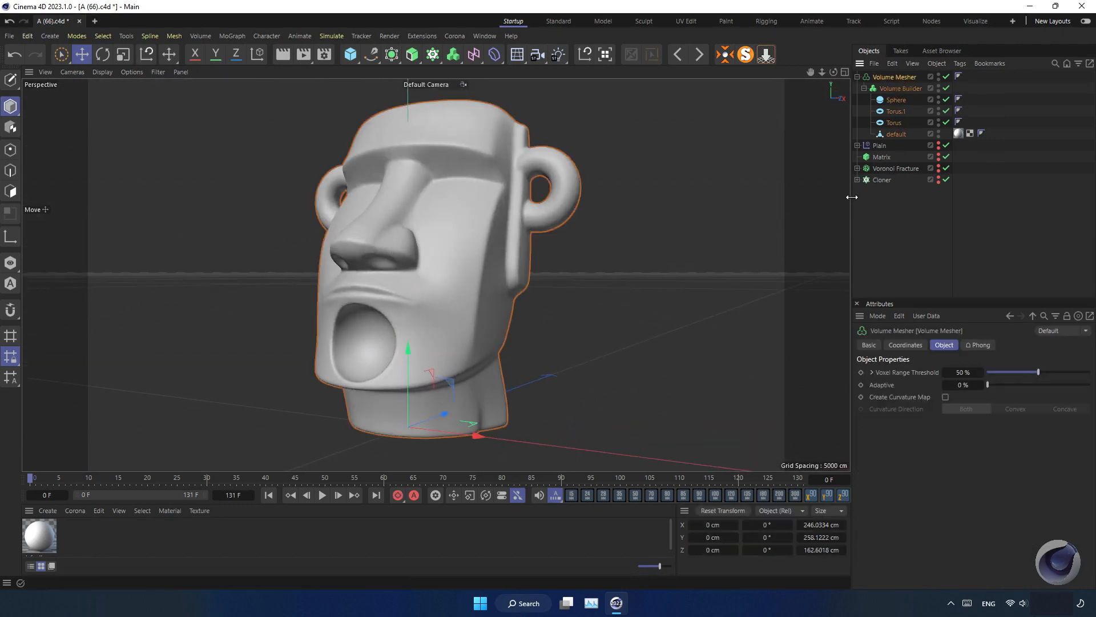
{"action": "left_click_drag", "start_coordinate": [993, 386], "coordinate": [860, 376]}
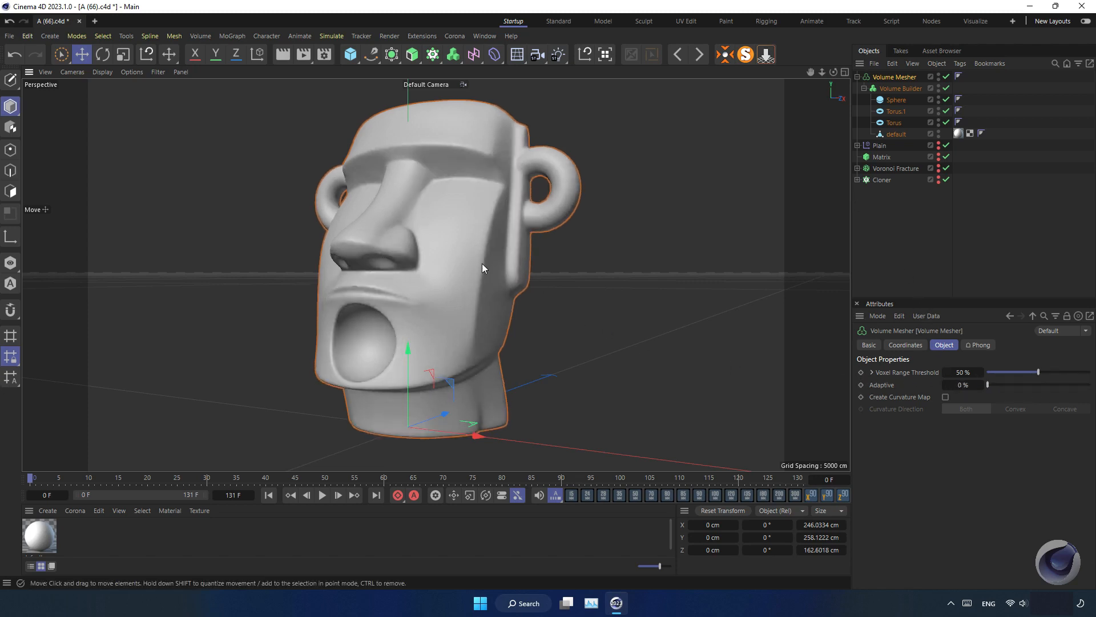
{"action": "left_click_drag", "start_coordinate": [448, 255], "coordinate": [424, 266], "text": "alt"}
{"action": "middle_click_drag", "start_coordinate": [425, 266], "coordinate": [394, 280], "text": "alt"}
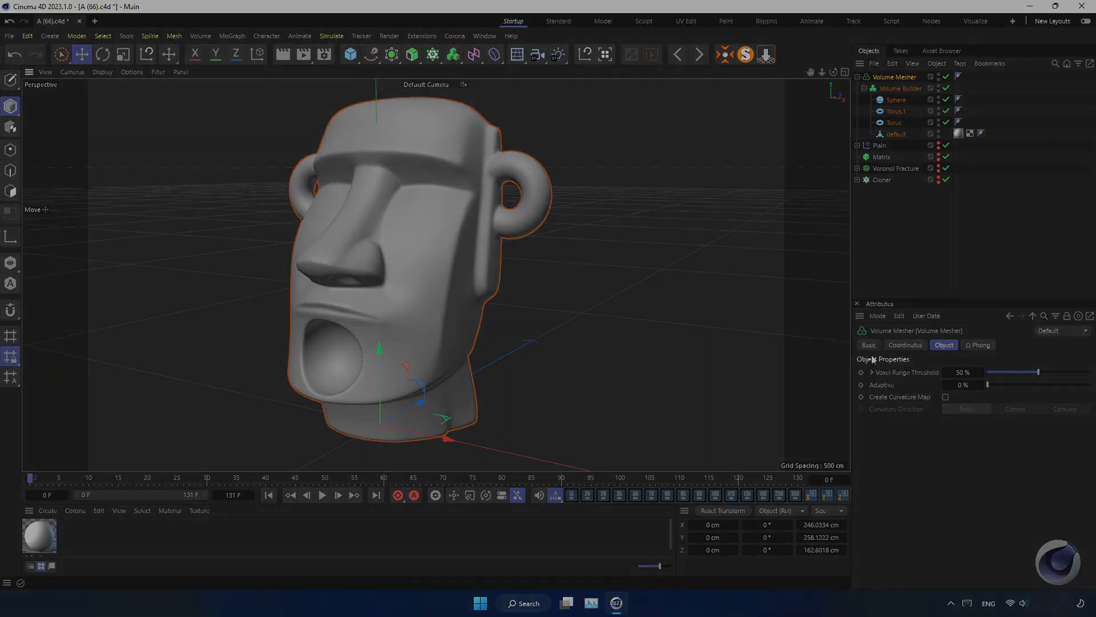